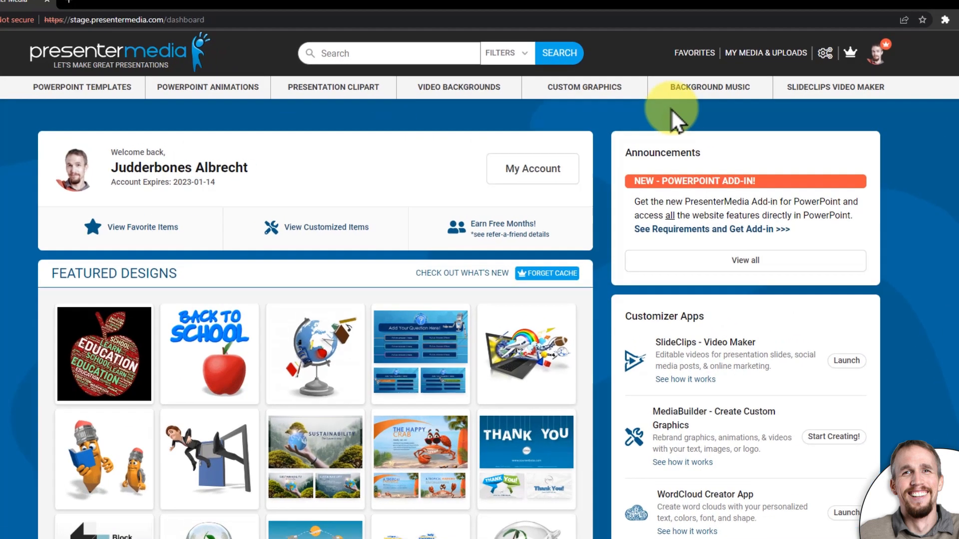
Browse the 3D Graphic Maker templates to page 4 and open the red Mockup Group street sign
{"action": "mouse_move", "coordinate": [586, 89]}
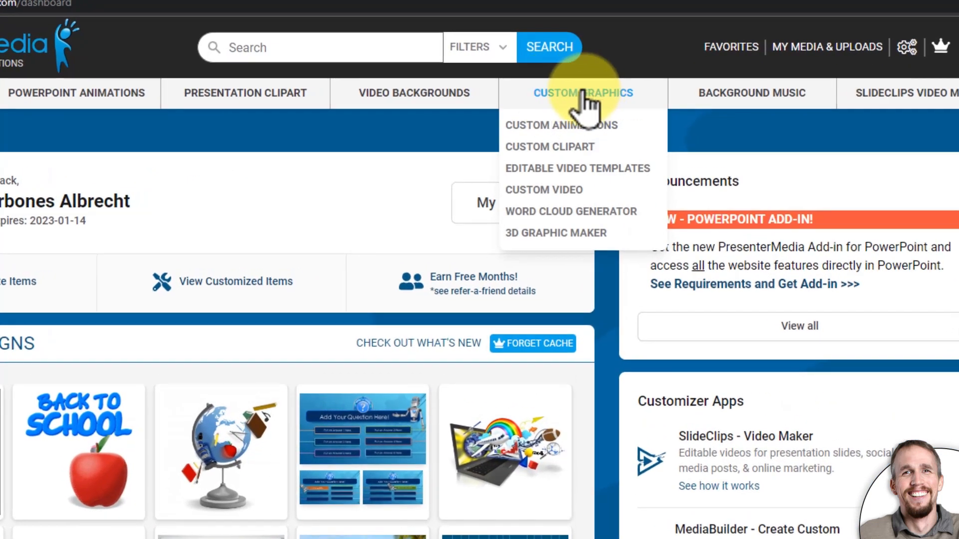
{"action": "left_click", "coordinate": [545, 233]}
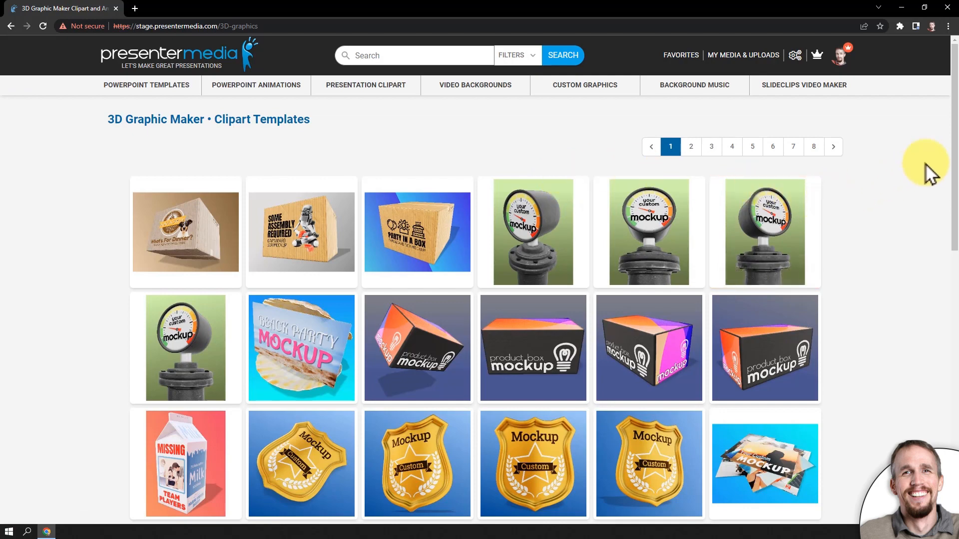
{"action": "left_click_drag", "start_coordinate": [956, 132], "coordinate": [944, 155]}
{"action": "left_click", "coordinate": [690, 90]}
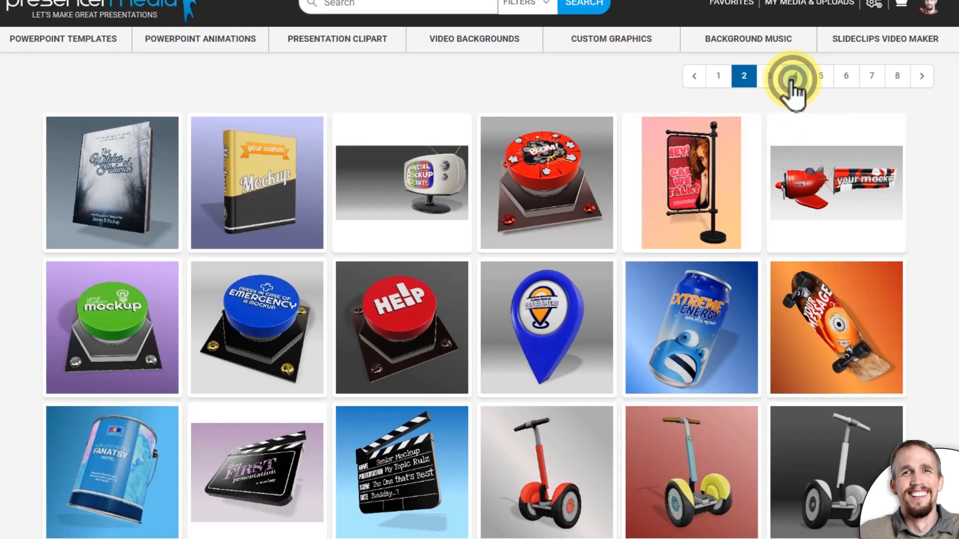
{"action": "left_click", "coordinate": [794, 78]}
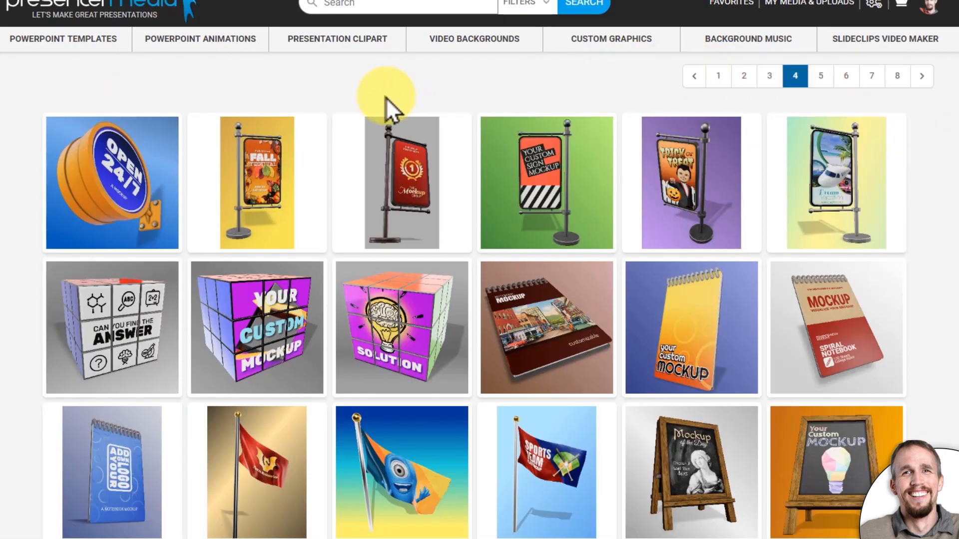
{"action": "left_click", "coordinate": [400, 164]}
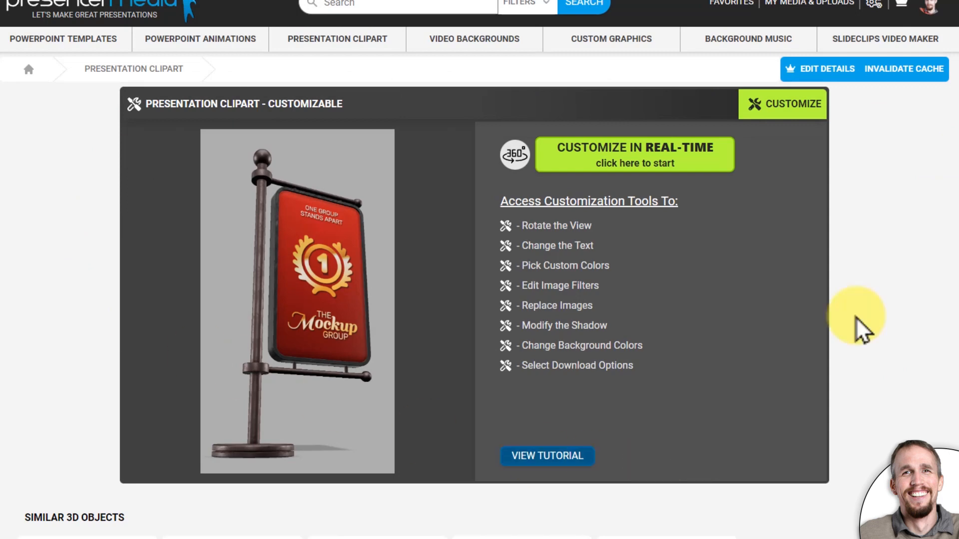
Review the street sign's similar 3D objects and description, and start customizing it in real time
{"action": "scroll", "coordinate": [480, 270], "scroll_direction": "down", "scroll_amount": 3}
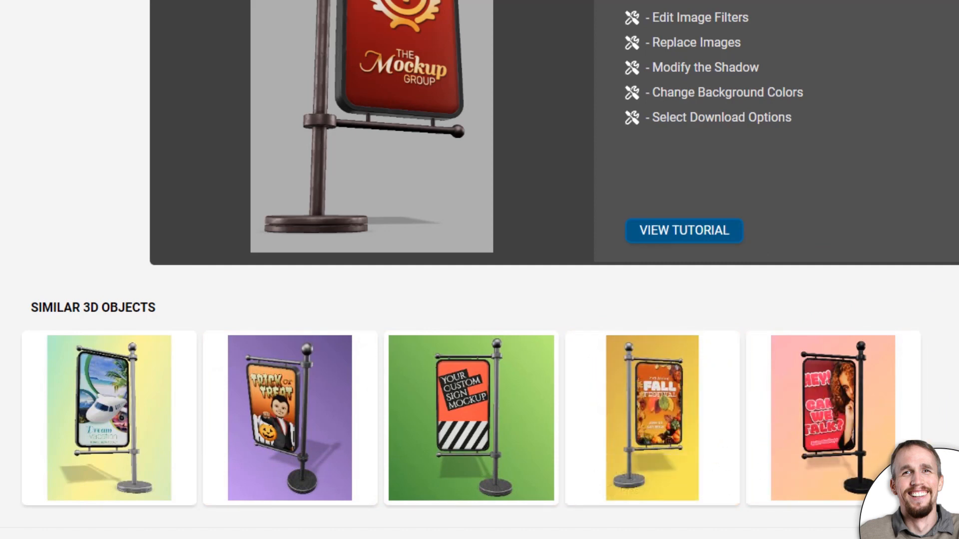
{"action": "scroll", "coordinate": [524, 319], "scroll_direction": "down", "scroll_amount": 5}
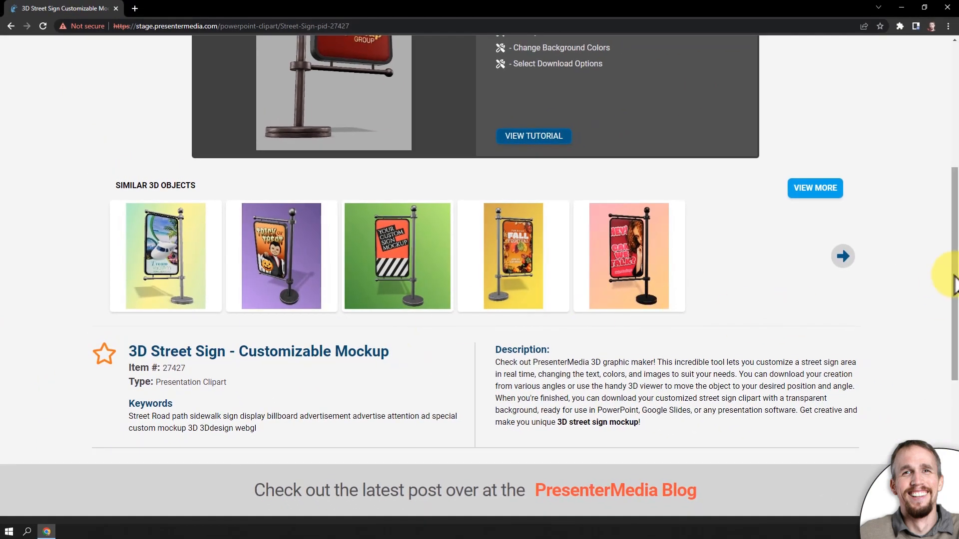
{"action": "left_click_drag", "start_coordinate": [951, 279], "coordinate": [948, 146]}
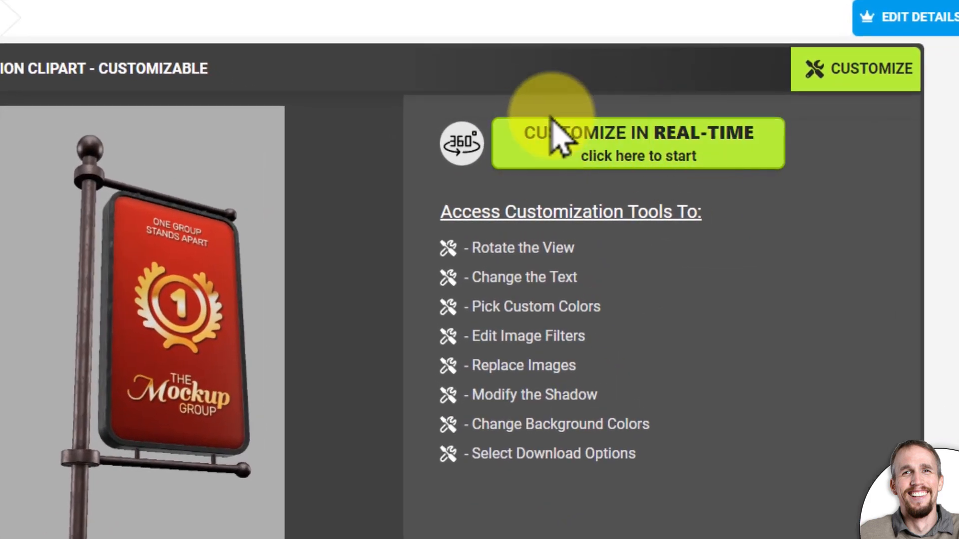
{"action": "left_click", "coordinate": [648, 131]}
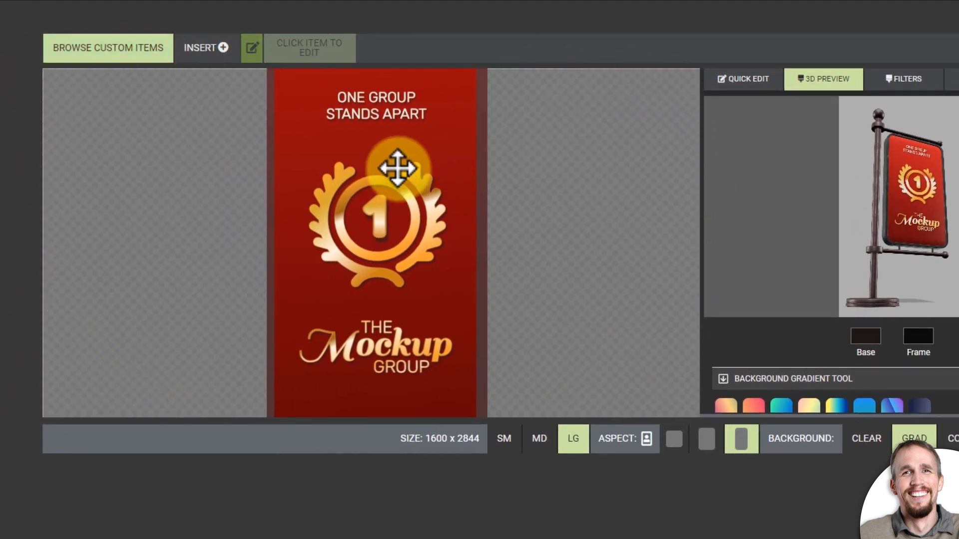
Try moving the number 1 laurel emblem off the sign's left edge and return it to the centre
{"action": "left_click", "coordinate": [383, 188]}
{"action": "mouse_move", "coordinate": [383, 187]}
{"action": "left_mouse_down"}
{"action": "mouse_move", "coordinate": [385, 178]}
{"action": "mouse_move", "coordinate": [388, 193]}
{"action": "left_mouse_up"}
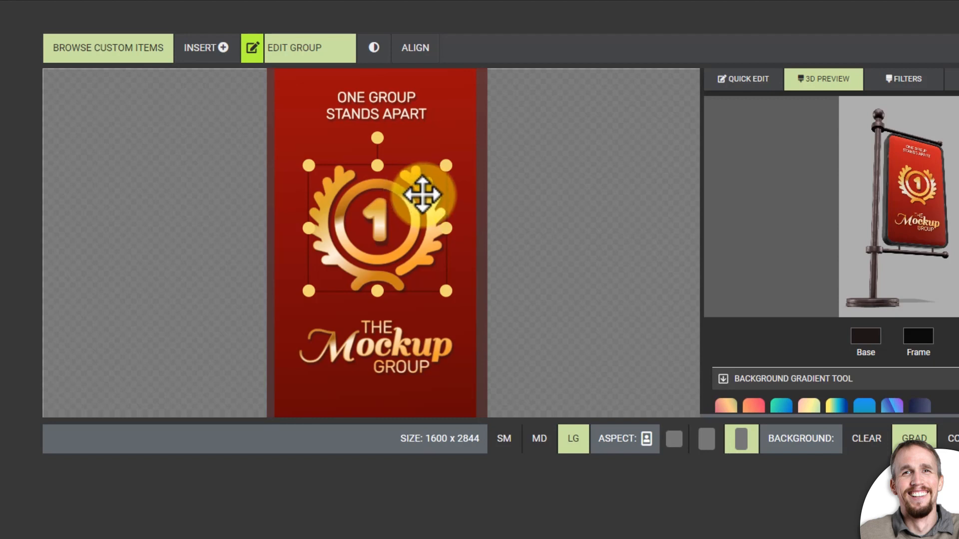
{"action": "left_click_drag", "start_coordinate": [422, 195], "coordinate": [393, 177]}
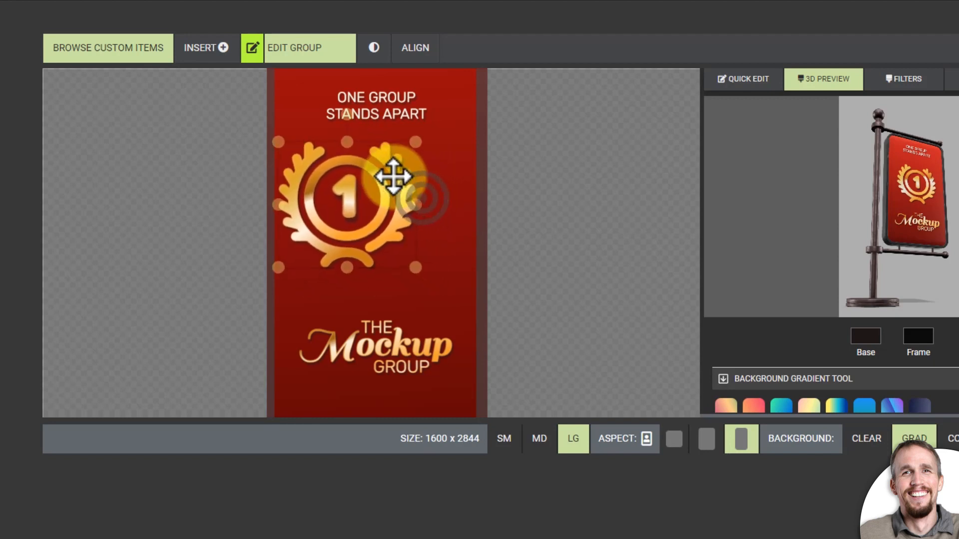
{"action": "left_click_drag", "start_coordinate": [410, 224], "coordinate": [378, 249]}
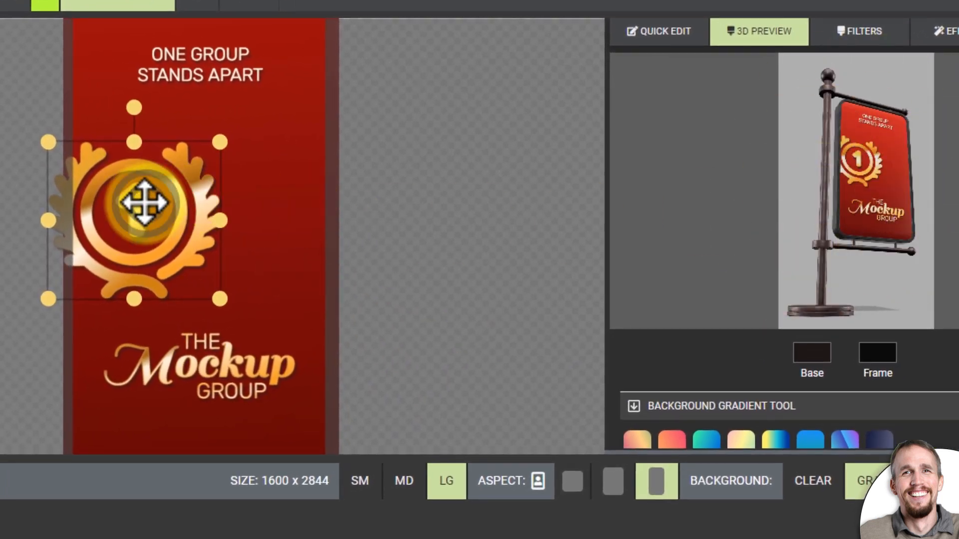
{"action": "left_click_drag", "start_coordinate": [143, 203], "coordinate": [206, 193]}
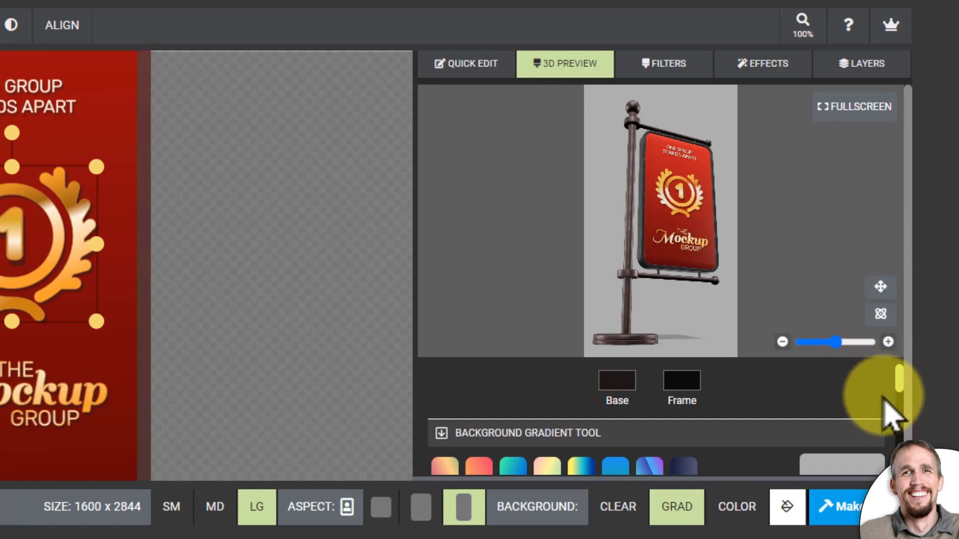
Show the 3D preview of the street sign in full screen with its colour and lighting settings
{"action": "left_click", "coordinate": [899, 380]}
{"action": "mouse_move", "coordinate": [900, 384]}
{"action": "left_mouse_down"}
{"action": "mouse_move", "coordinate": [904, 454]}
{"action": "mouse_move", "coordinate": [908, 392]}
{"action": "left_mouse_up"}
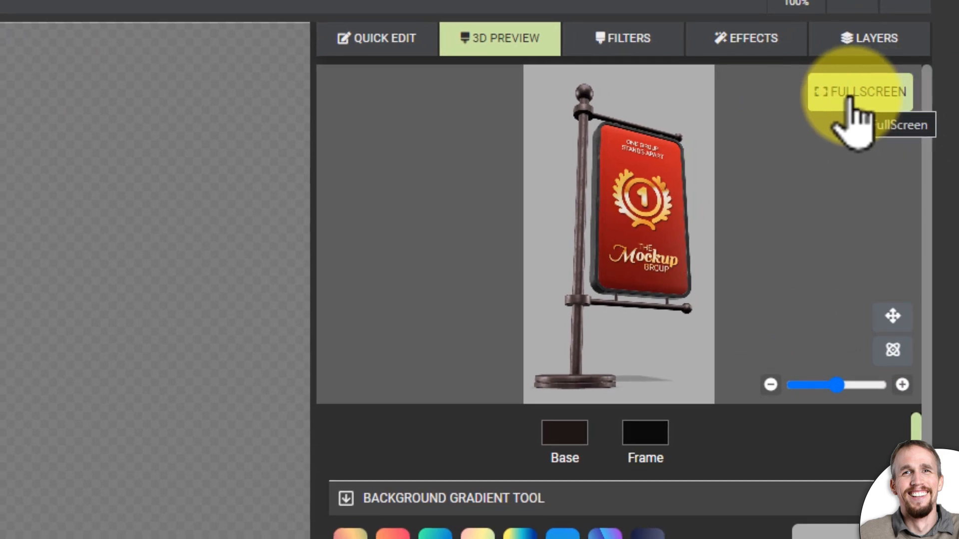
{"action": "left_click", "coordinate": [851, 100]}
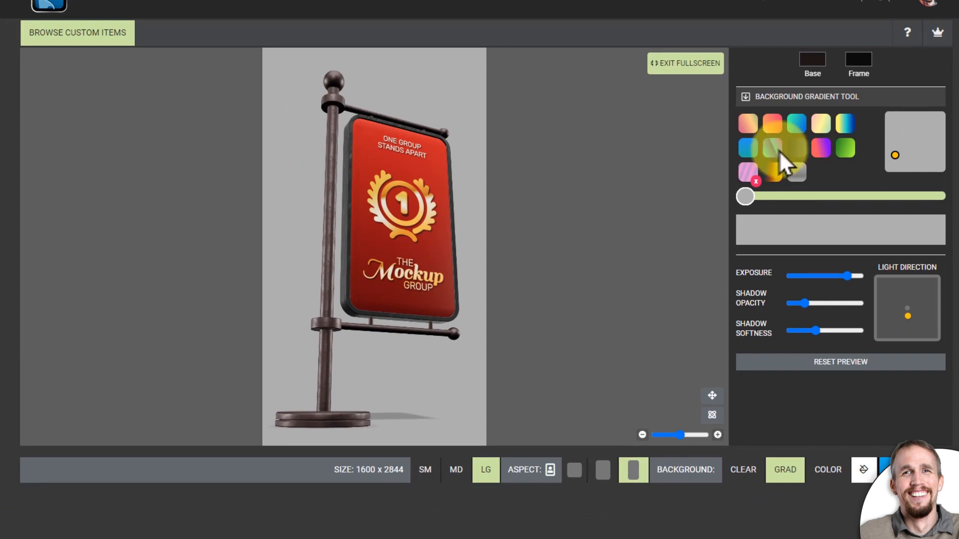
{"action": "left_click", "coordinate": [694, 64]}
{"action": "left_click", "coordinate": [890, 120]}
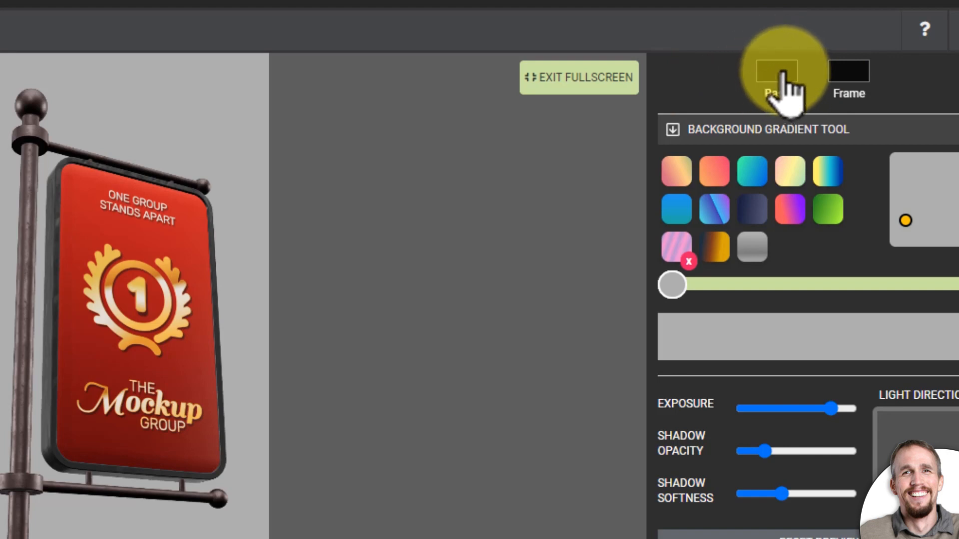
Change the sign's Base colour to dark blue, RGB 3, 17, 28
{"action": "left_click", "coordinate": [777, 71]}
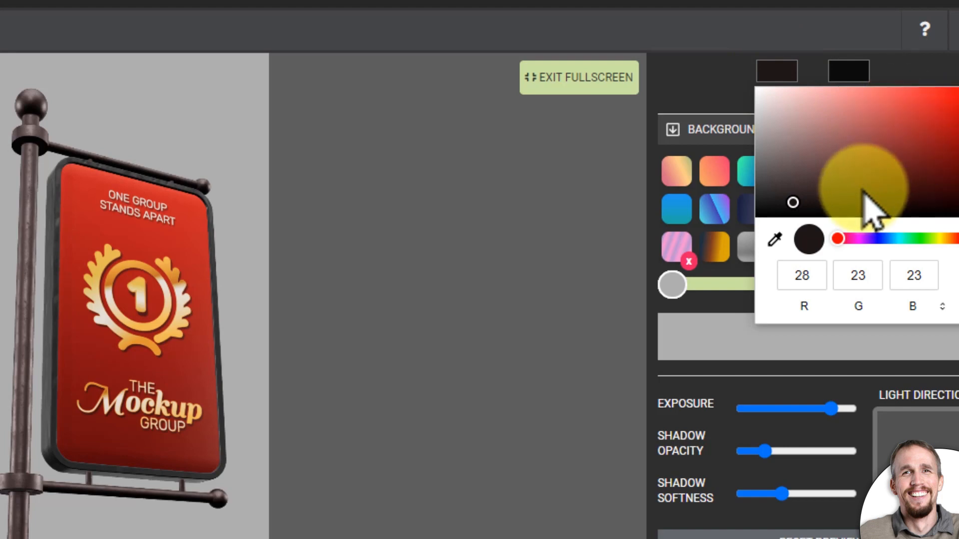
{"action": "left_click_drag", "start_coordinate": [862, 240], "coordinate": [889, 239]}
{"action": "mouse_move", "coordinate": [911, 140]}
{"action": "left_mouse_down"}
{"action": "mouse_move", "coordinate": [948, 208]}
{"action": "mouse_move", "coordinate": [951, 187]}
{"action": "mouse_move", "coordinate": [947, 200]}
{"action": "left_mouse_up"}
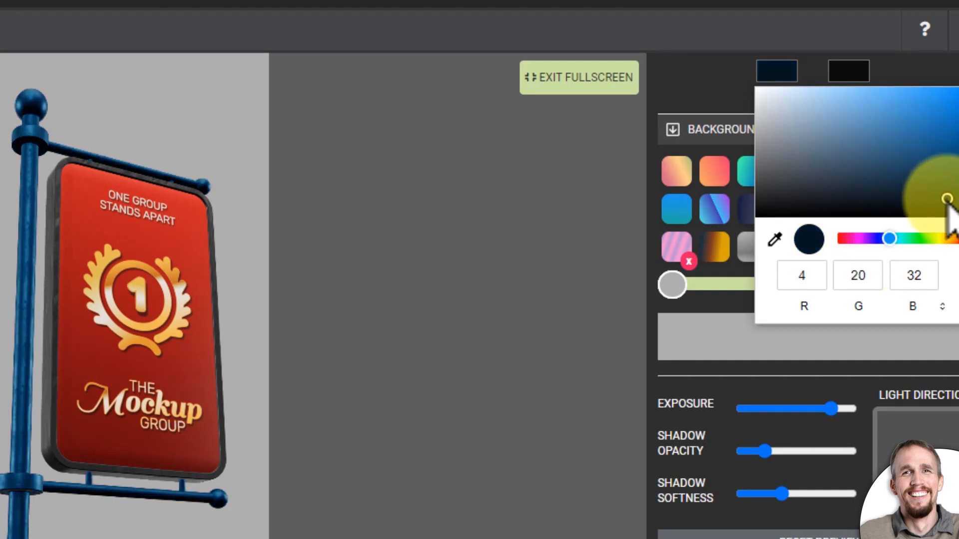
{"action": "left_click", "coordinate": [948, 202]}
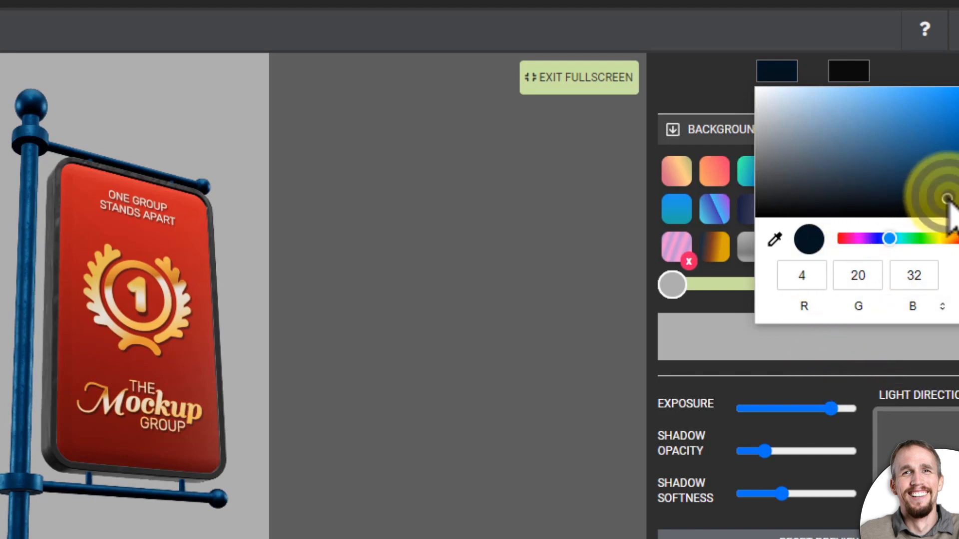
{"action": "left_click_drag", "start_coordinate": [947, 199], "coordinate": [948, 205]}
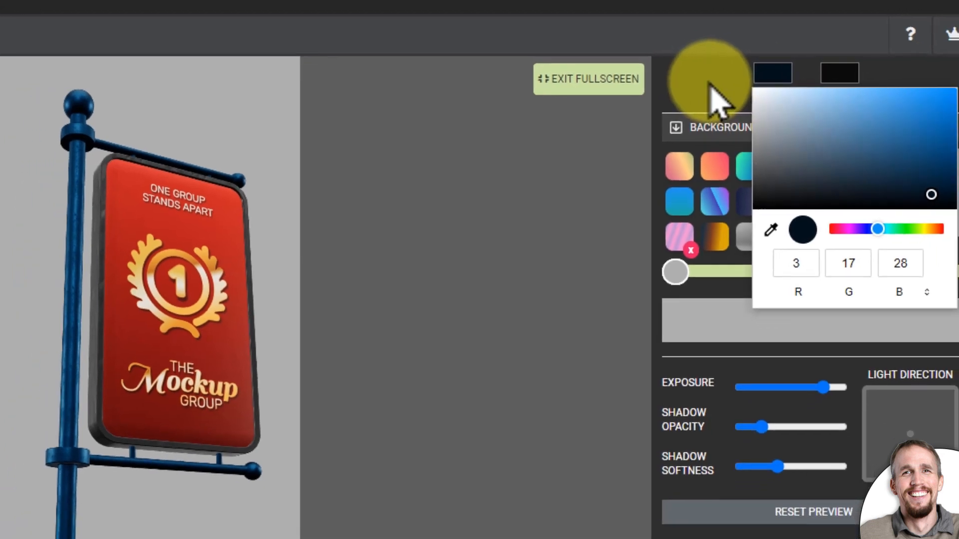
{"action": "left_click", "coordinate": [709, 82]}
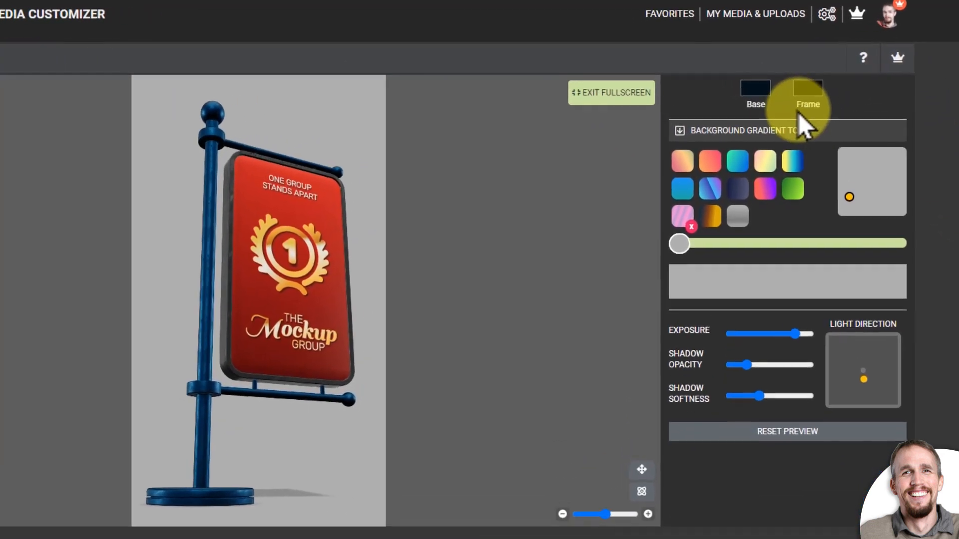
Sample the Frame colour from the sign's golden emblem and adjust it to a darker, more saturated gold
{"action": "left_click", "coordinate": [813, 91]}
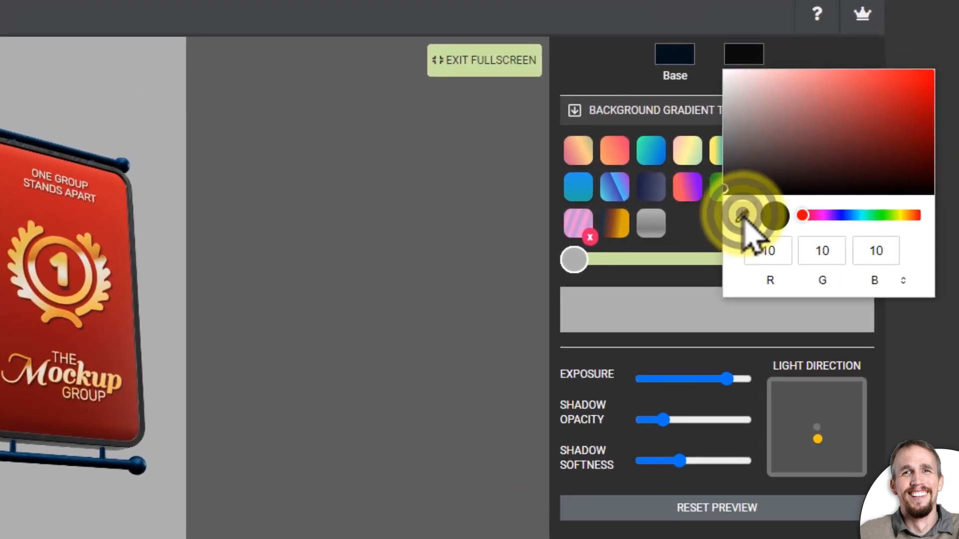
{"action": "left_click", "coordinate": [742, 218]}
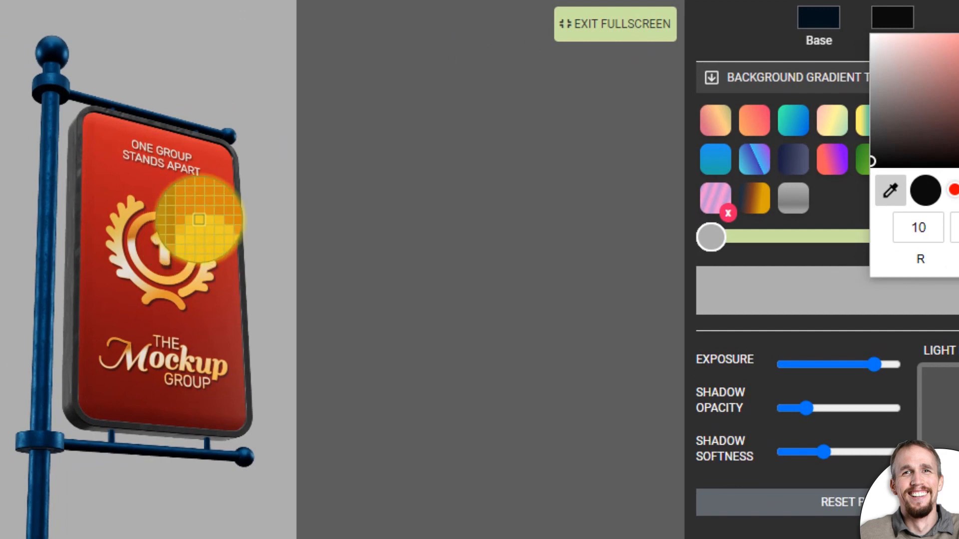
{"action": "left_click", "coordinate": [199, 220]}
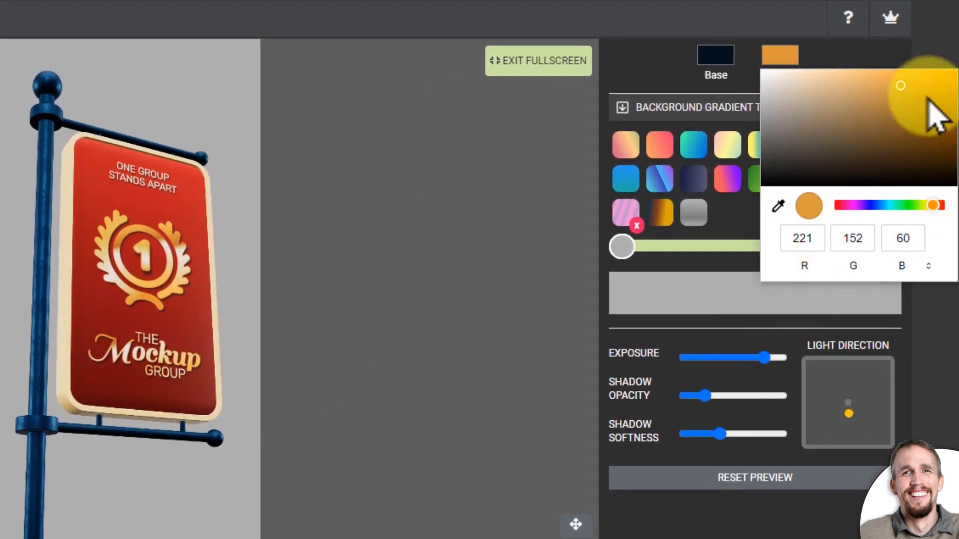
{"action": "left_click_drag", "start_coordinate": [928, 100], "coordinate": [952, 151]}
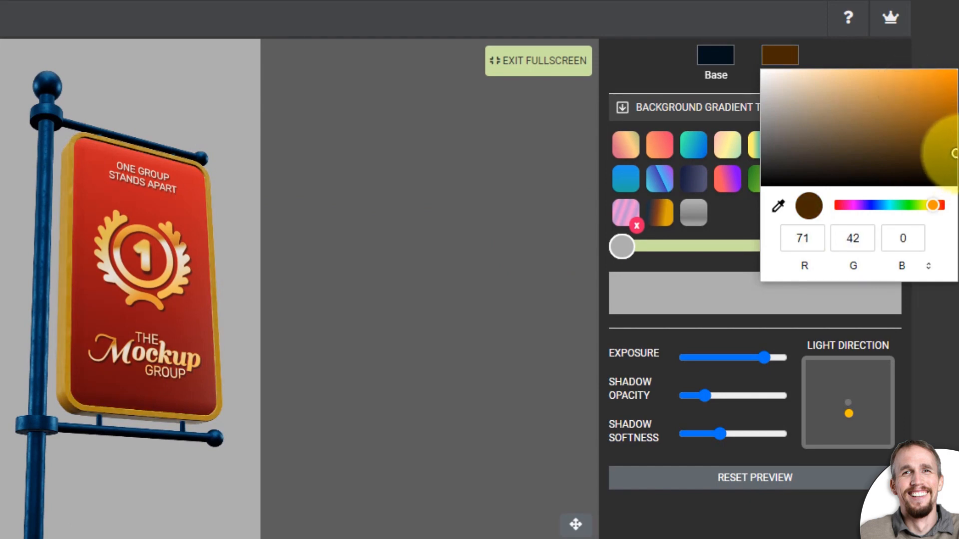
{"action": "left_click", "coordinate": [931, 206]}
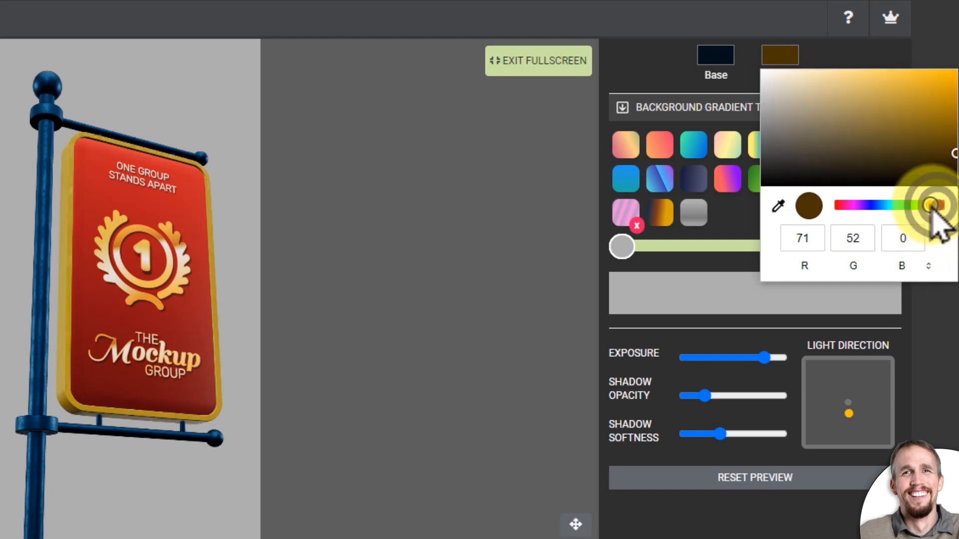
{"action": "left_click_drag", "start_coordinate": [952, 160], "coordinate": [955, 146]}
{"action": "left_click", "coordinate": [958, 150]}
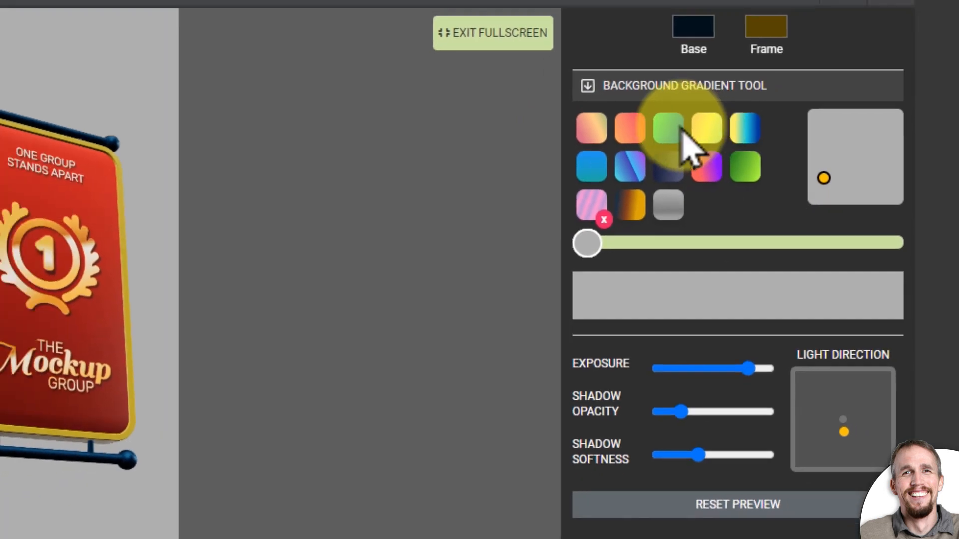
Try the yellow-to-blue and green-to-blue preset gradients as the preview background
{"action": "left_click", "coordinate": [672, 138]}
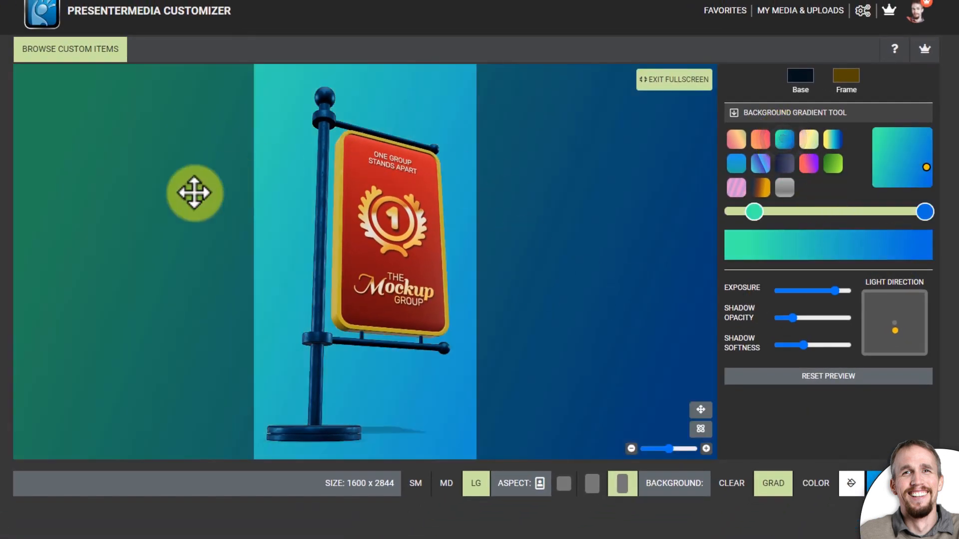
{"action": "left_click", "coordinate": [808, 140]}
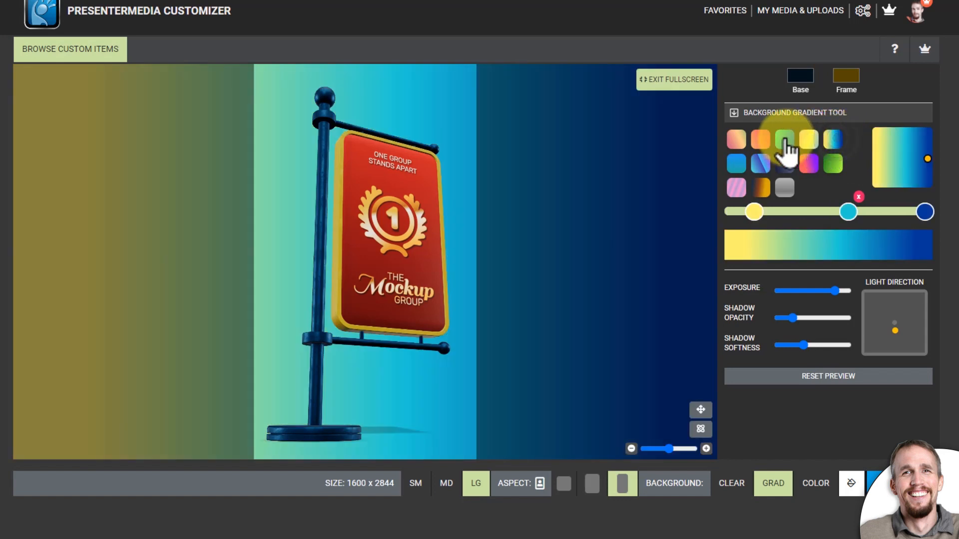
{"action": "left_click", "coordinate": [786, 141]}
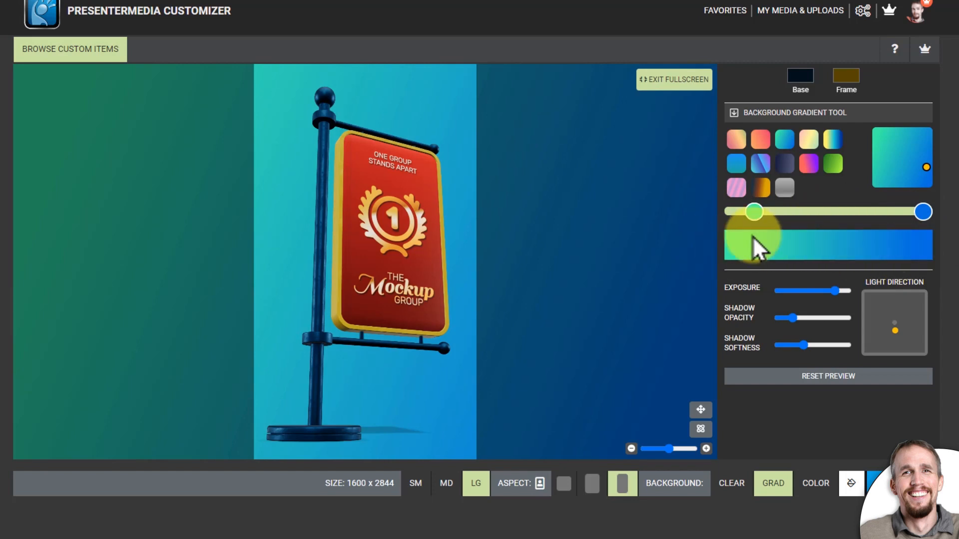
Shift the green gradient stop slightly inward and open its colour settings, leaving them without saving
{"action": "mouse_move", "coordinate": [754, 208]}
{"action": "left_mouse_down"}
{"action": "mouse_move", "coordinate": [792, 210]}
{"action": "mouse_move", "coordinate": [759, 210]}
{"action": "left_mouse_up"}
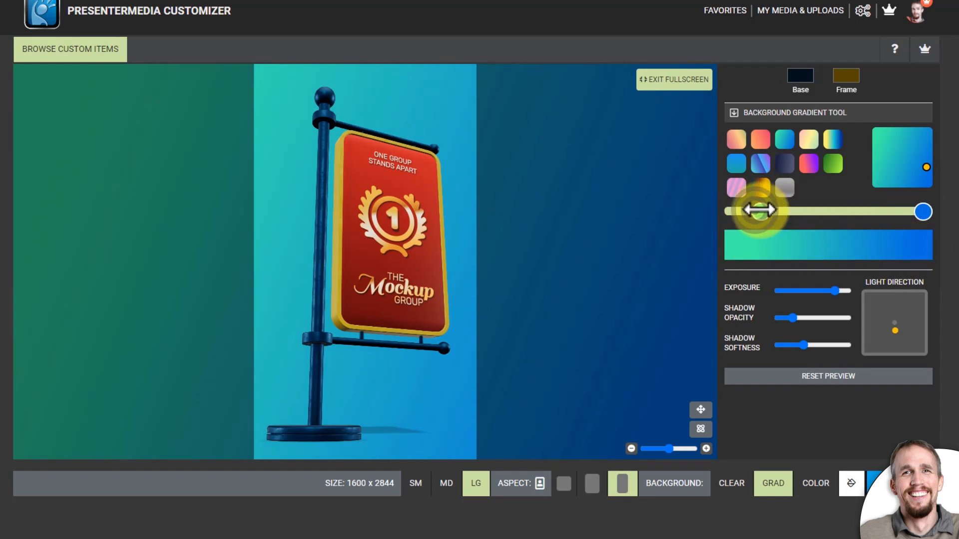
{"action": "left_click", "coordinate": [760, 211]}
{"action": "left_click_drag", "start_coordinate": [821, 436], "coordinate": [666, 206]}
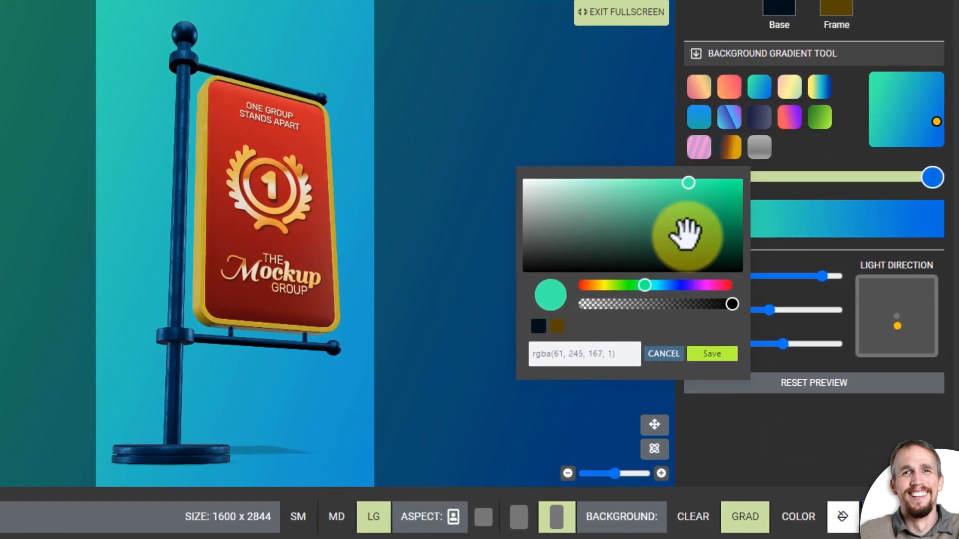
{"action": "left_click", "coordinate": [667, 355]}
Apply the grey preset background gradient, place its direction point near the top centre, and lower the exposure slightly
{"action": "left_click", "coordinate": [759, 147]}
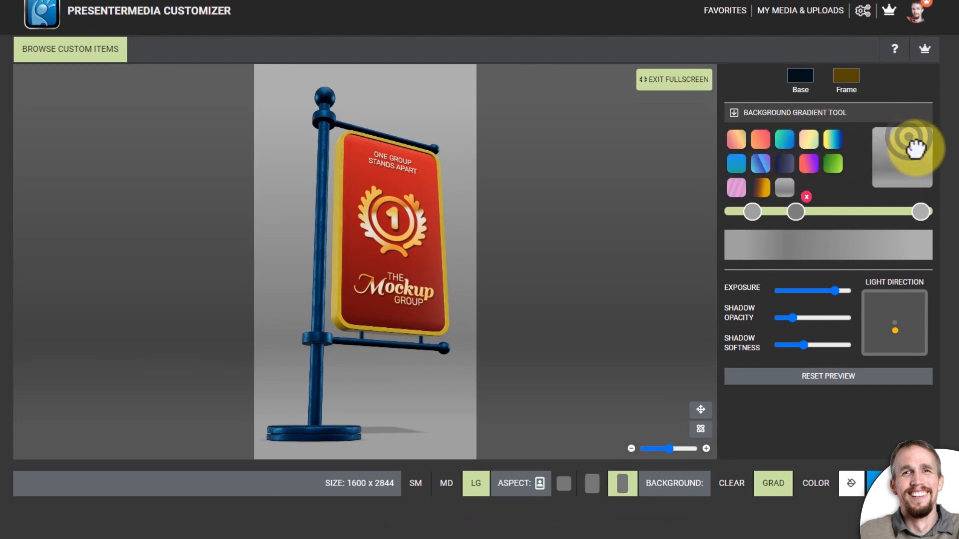
{"action": "left_click_drag", "start_coordinate": [916, 148], "coordinate": [878, 125]}
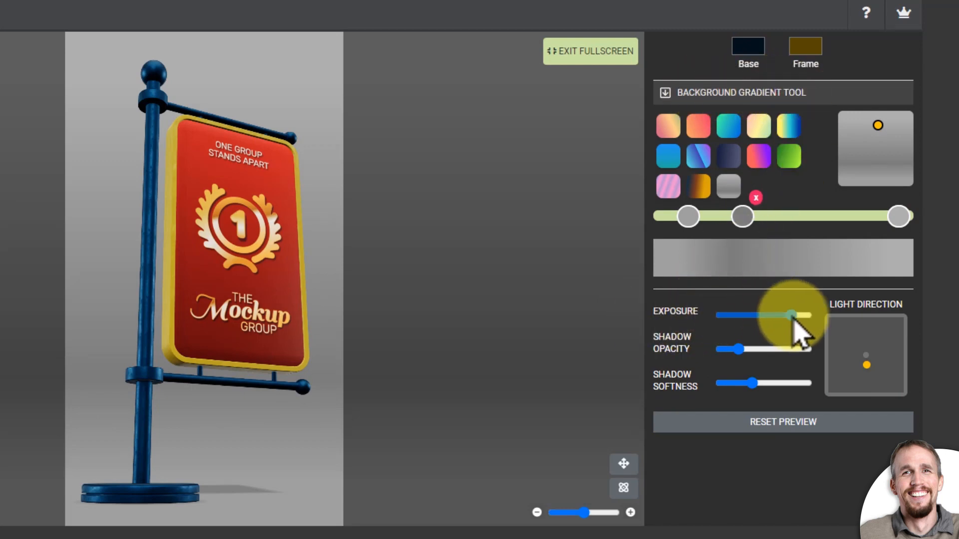
{"action": "left_click_drag", "start_coordinate": [792, 320], "coordinate": [791, 345]}
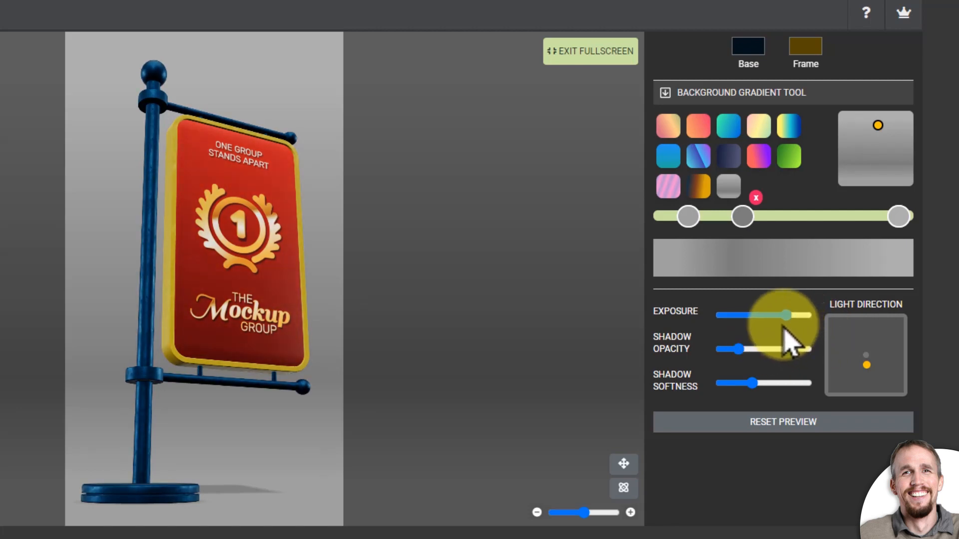
Raise the shadow opacity to slightly above the middle and lower the shadow softness to about a quarter
{"action": "left_click_drag", "start_coordinate": [729, 353], "coordinate": [773, 357]}
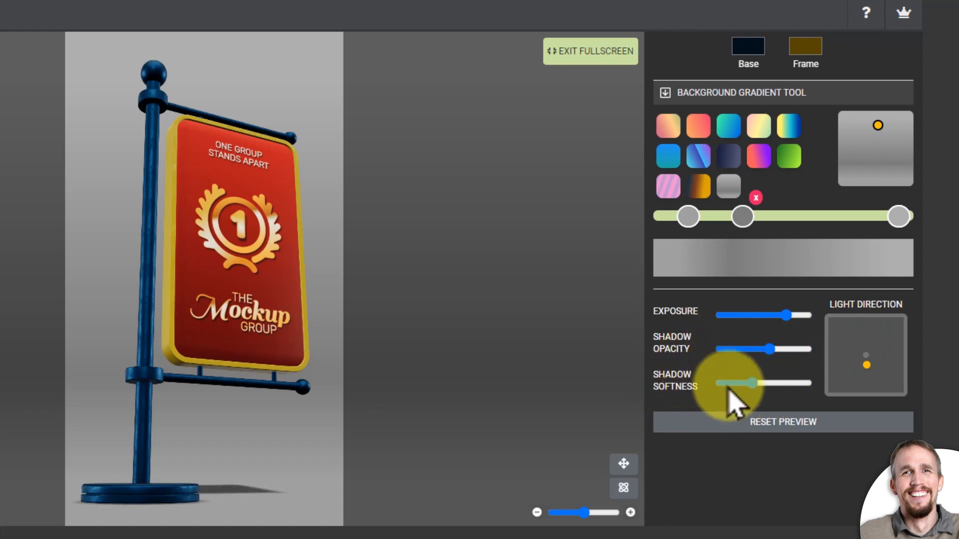
{"action": "left_click", "coordinate": [750, 384]}
{"action": "mouse_move", "coordinate": [759, 383]}
{"action": "left_mouse_down"}
{"action": "mouse_move", "coordinate": [735, 391]}
{"action": "mouse_move", "coordinate": [768, 390]}
{"action": "mouse_move", "coordinate": [746, 394]}
{"action": "left_mouse_up"}
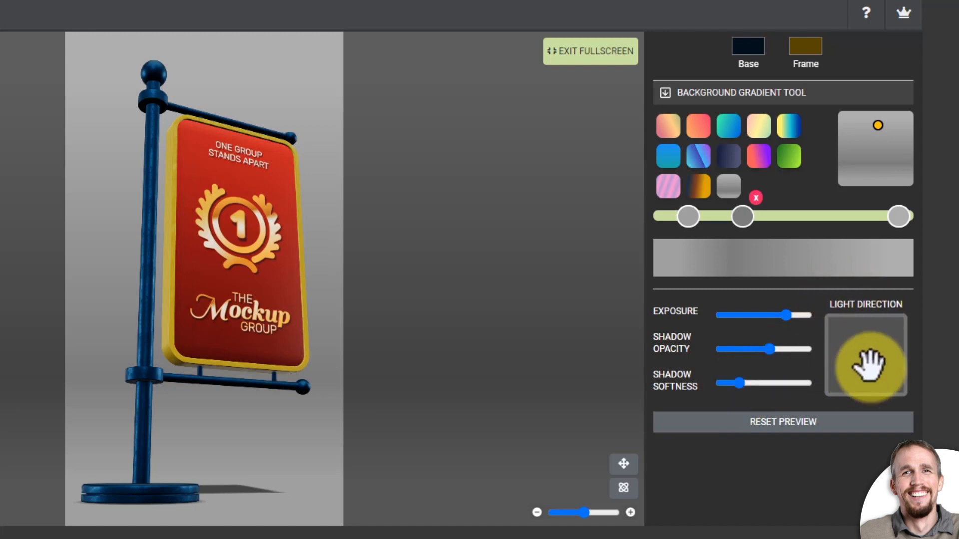
Shift the light direction slightly up and left of centre so the sign casts a longer shadow
{"action": "mouse_move", "coordinate": [869, 364]}
{"action": "left_mouse_down"}
{"action": "mouse_move", "coordinate": [852, 364]}
{"action": "mouse_move", "coordinate": [862, 367]}
{"action": "left_mouse_up"}
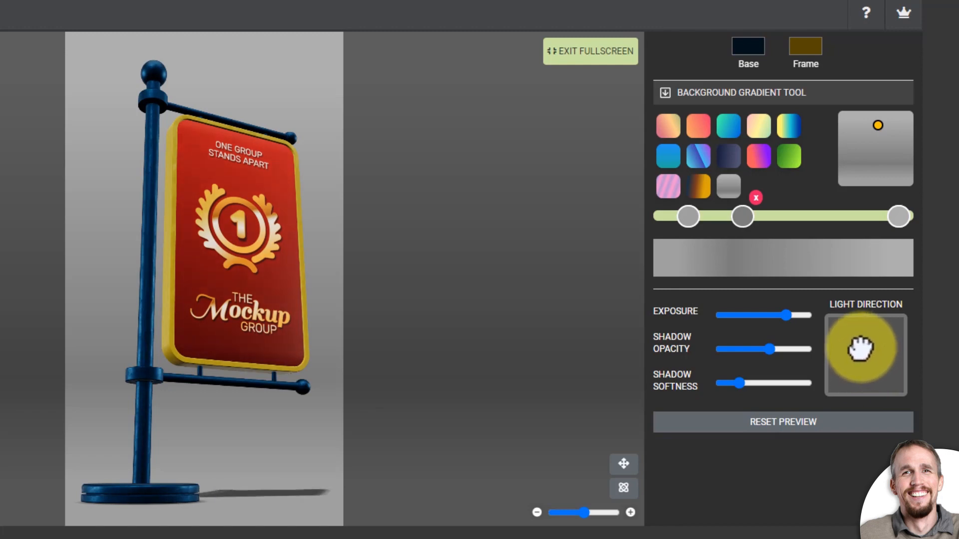
{"action": "mouse_move", "coordinate": [861, 349]}
{"action": "left_mouse_down"}
{"action": "mouse_move", "coordinate": [878, 355]}
{"action": "mouse_move", "coordinate": [861, 352]}
{"action": "left_mouse_up"}
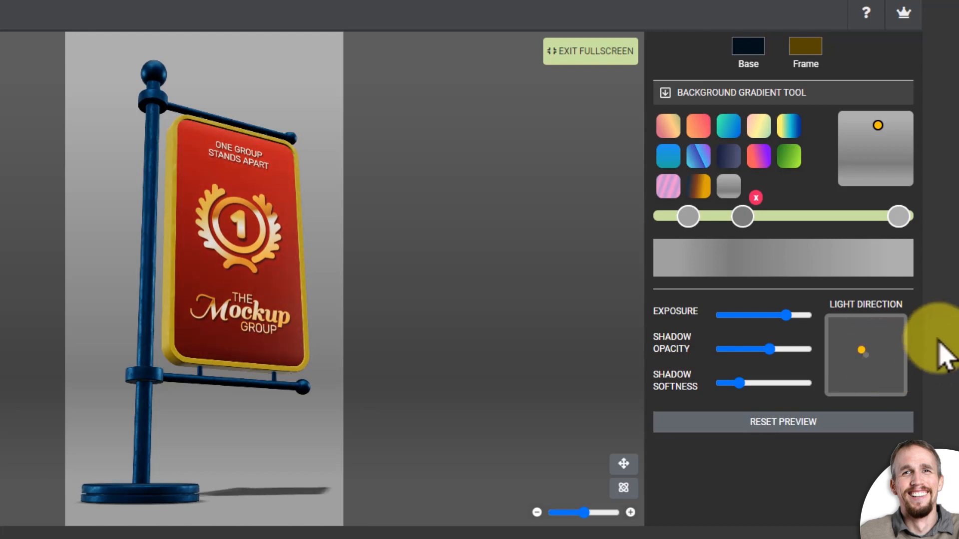
{"action": "left_click", "coordinate": [789, 429]}
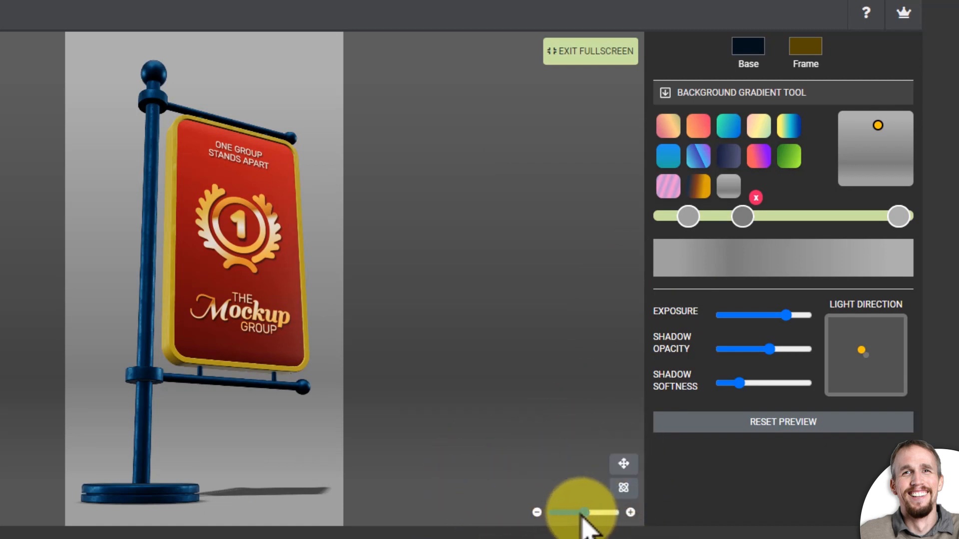
Orbit the preview so the sign is viewed from its opposite side, with its top bar rising away from the pole
{"action": "left_click_drag", "start_coordinate": [576, 511], "coordinate": [581, 515]}
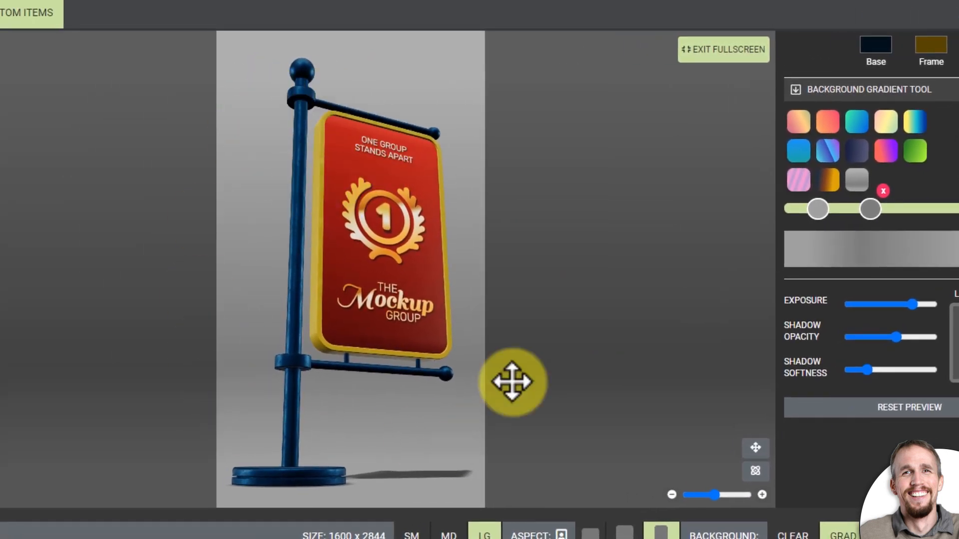
{"action": "left_click_drag", "start_coordinate": [332, 197], "coordinate": [264, 203]}
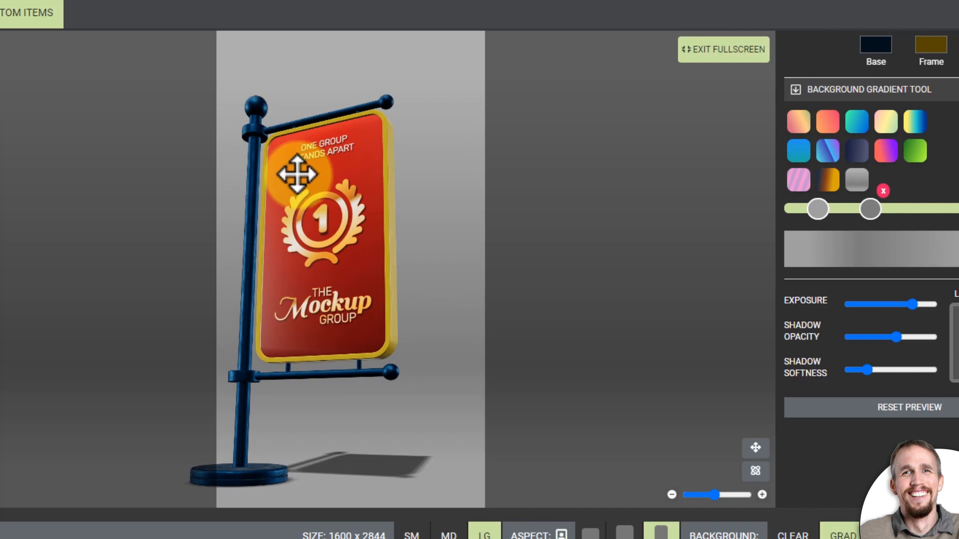
{"action": "mouse_move", "coordinate": [297, 174]}
{"action": "left_mouse_down"}
{"action": "mouse_move", "coordinate": [280, 175]}
{"action": "mouse_move", "coordinate": [294, 176]}
{"action": "left_mouse_up"}
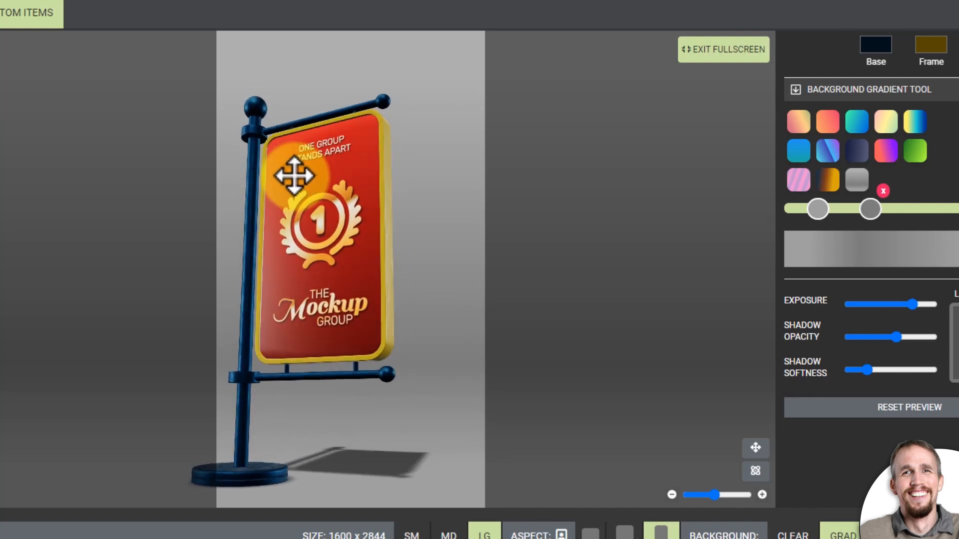
Pan the sign up and right within the preview frame, enlarge it slightly, and fine-tune the viewing angle
{"action": "left_click_drag", "start_coordinate": [278, 208], "coordinate": [360, 173]}
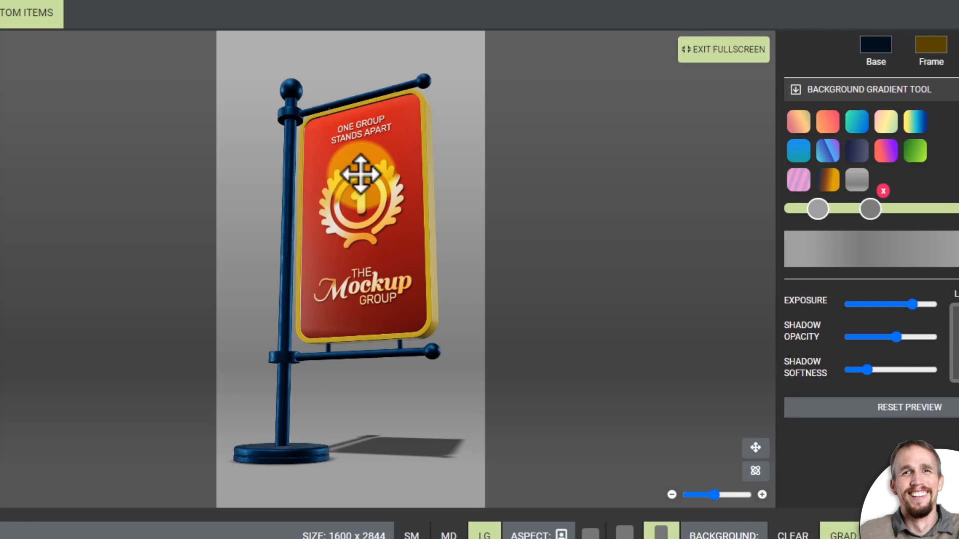
{"action": "left_click_drag", "start_coordinate": [360, 173], "coordinate": [355, 162]}
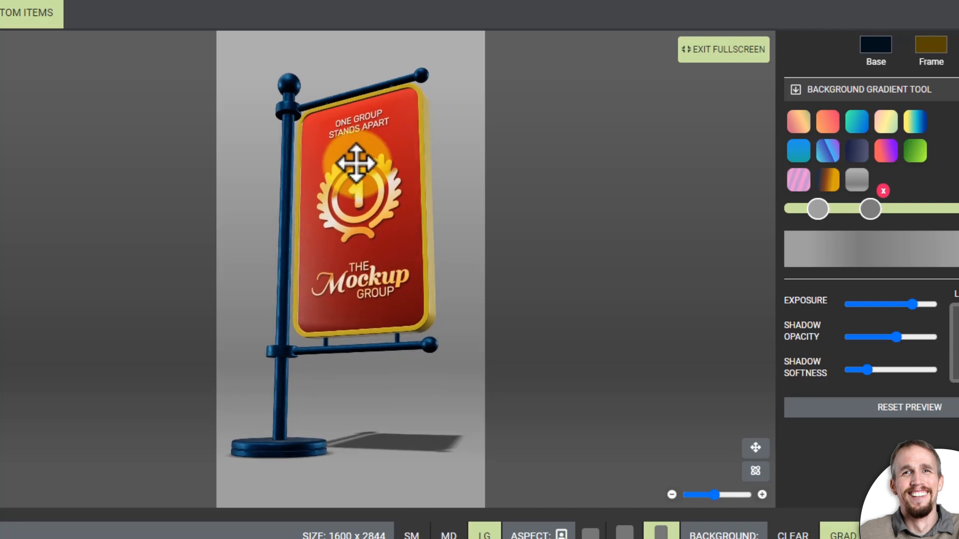
{"action": "scroll", "coordinate": [356, 163], "scroll_direction": "up", "scroll_amount": 4}
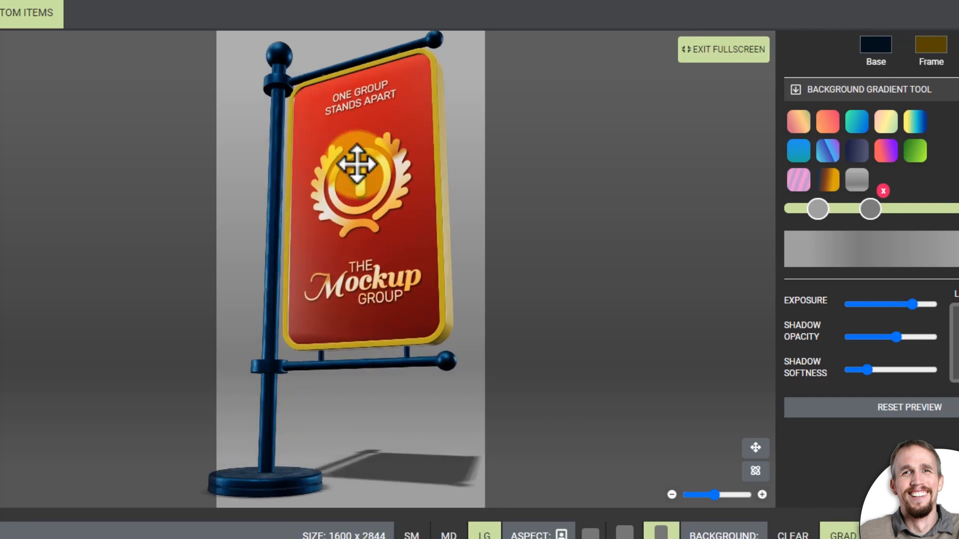
{"action": "scroll", "coordinate": [357, 164], "scroll_direction": "down", "scroll_amount": 3}
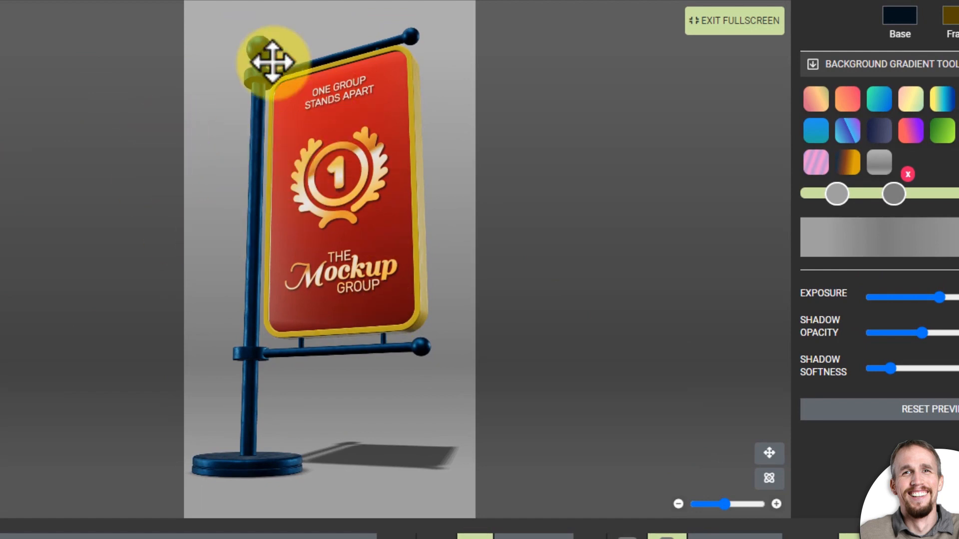
{"action": "mouse_move", "coordinate": [372, 170]}
{"action": "left_mouse_down"}
{"action": "mouse_move", "coordinate": [341, 170]}
{"action": "mouse_move", "coordinate": [372, 173]}
{"action": "left_mouse_up"}
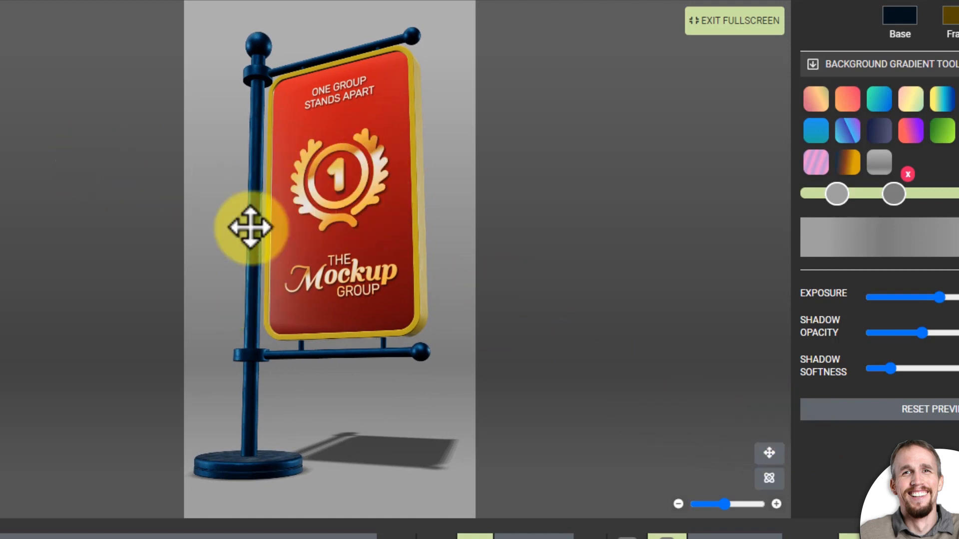
Turn the sign about its vertical axis with the rotation gizmo, and tilt it to the right off the ground about the horizontal axes
{"action": "left_click", "coordinate": [771, 481]}
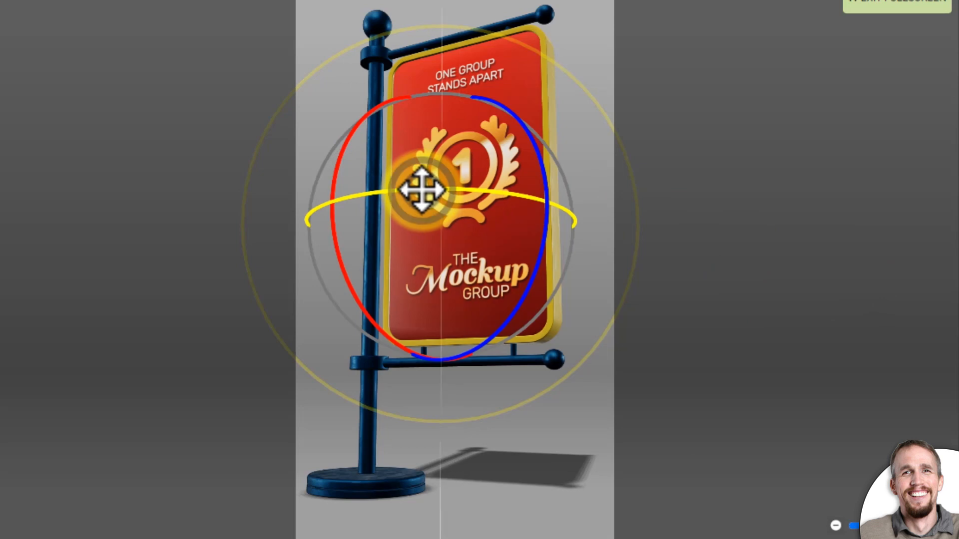
{"action": "mouse_move", "coordinate": [422, 189]}
{"action": "left_mouse_down"}
{"action": "mouse_move", "coordinate": [445, 193]}
{"action": "mouse_move", "coordinate": [400, 195]}
{"action": "mouse_move", "coordinate": [431, 200]}
{"action": "left_mouse_up"}
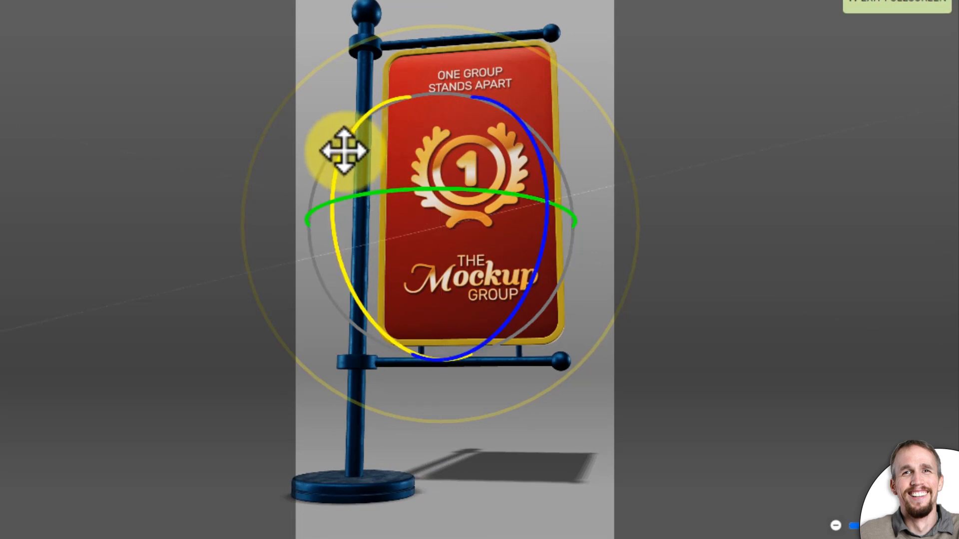
{"action": "left_click_drag", "start_coordinate": [344, 150], "coordinate": [357, 131]}
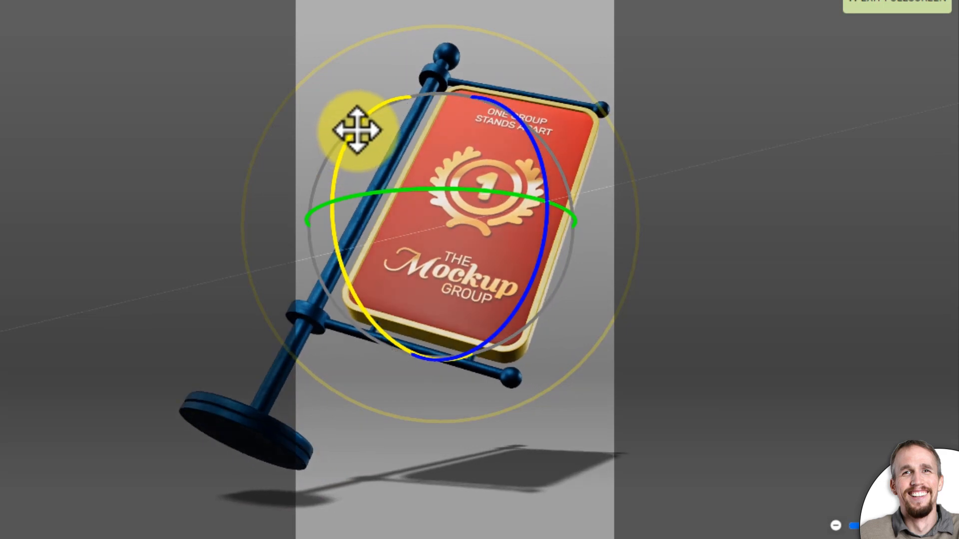
{"action": "left_click_drag", "start_coordinate": [521, 124], "coordinate": [521, 121]}
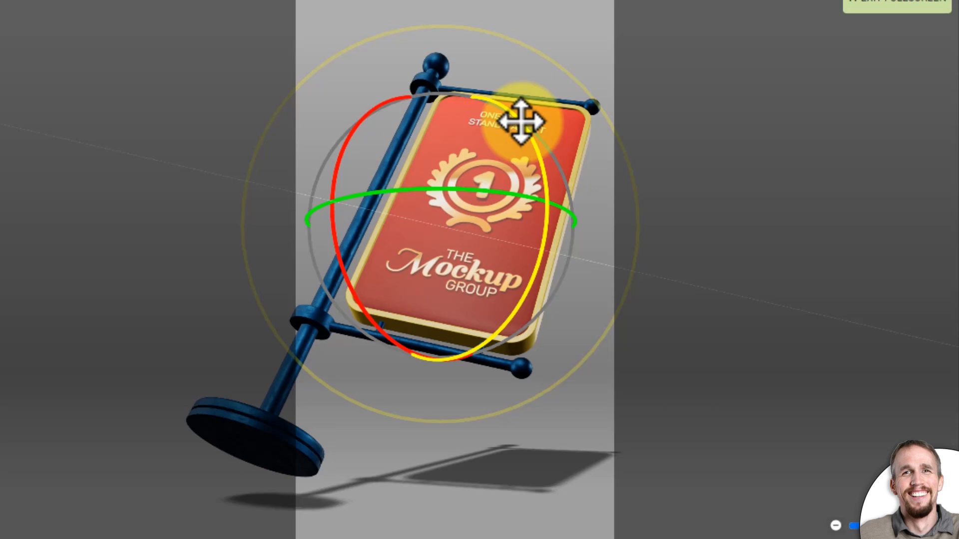
{"action": "left_click_drag", "start_coordinate": [521, 121], "coordinate": [517, 139]}
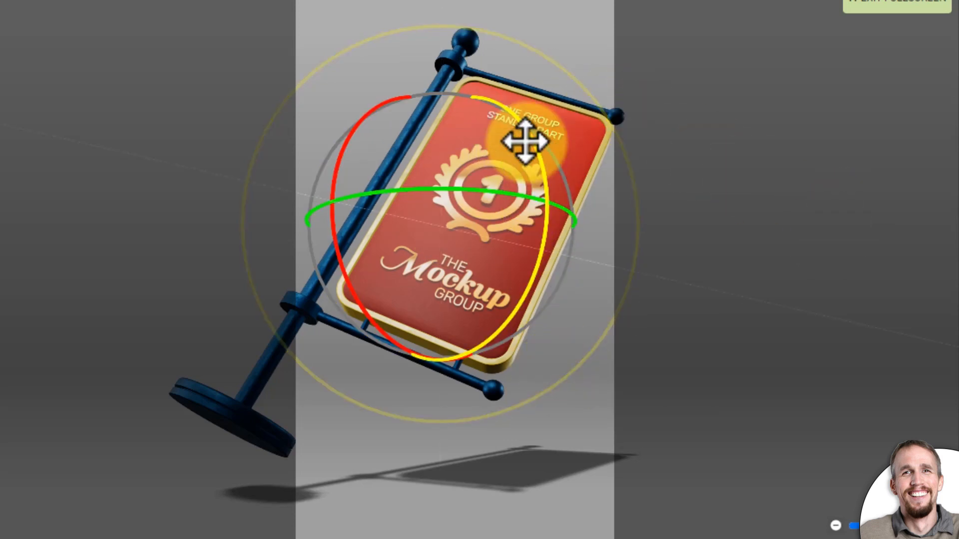
{"action": "left_click_drag", "start_coordinate": [524, 142], "coordinate": [534, 147]}
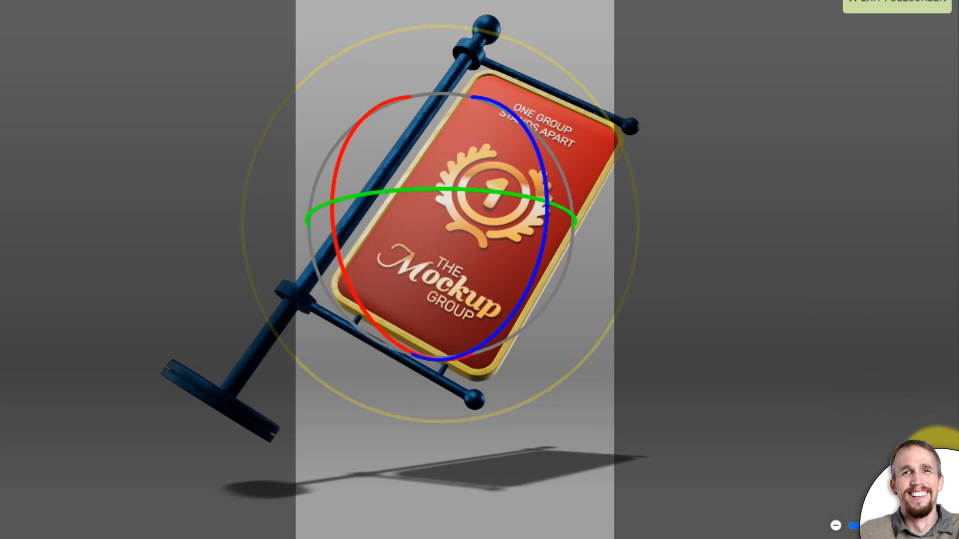
Reposition the tilted sign along its axes with the move gizmo, placing it farther right, and hide the gizmo
{"action": "key", "text": "w"}
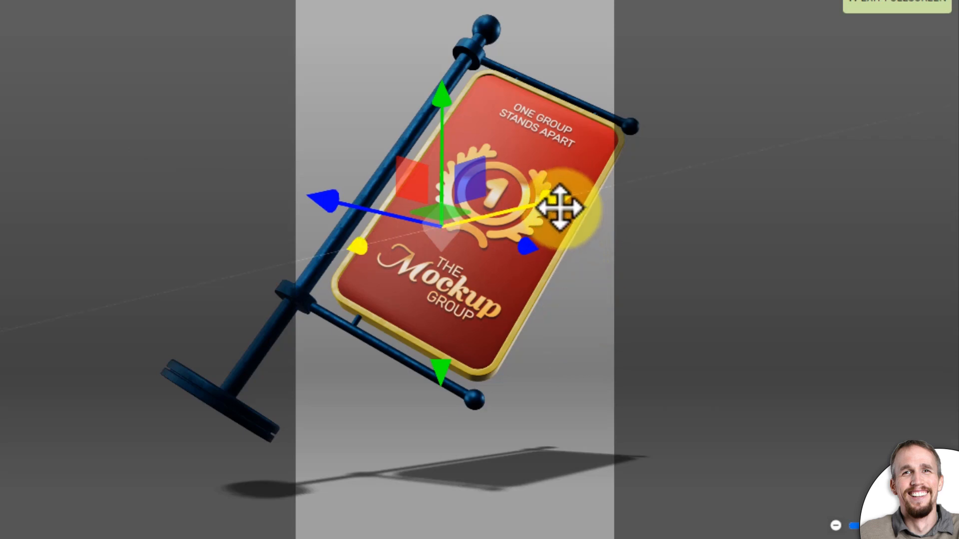
{"action": "left_click_drag", "start_coordinate": [552, 203], "coordinate": [569, 151]}
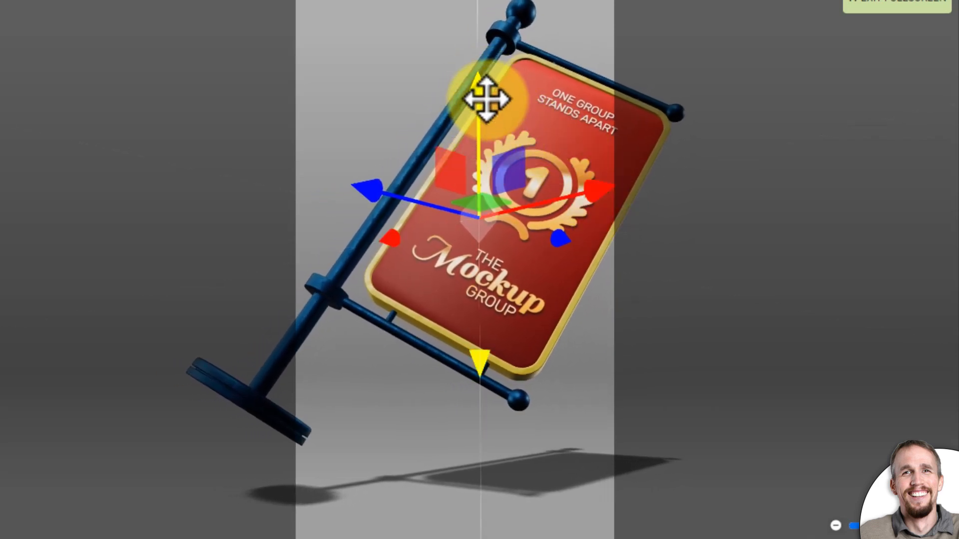
{"action": "mouse_move", "coordinate": [481, 97]}
{"action": "left_mouse_down"}
{"action": "mouse_move", "coordinate": [469, 115]}
{"action": "mouse_move", "coordinate": [473, 100]}
{"action": "left_mouse_up"}
{"action": "left_click_drag", "start_coordinate": [374, 200], "coordinate": [623, 205]}
{"action": "left_click_drag", "start_coordinate": [494, 150], "coordinate": [495, 113]}
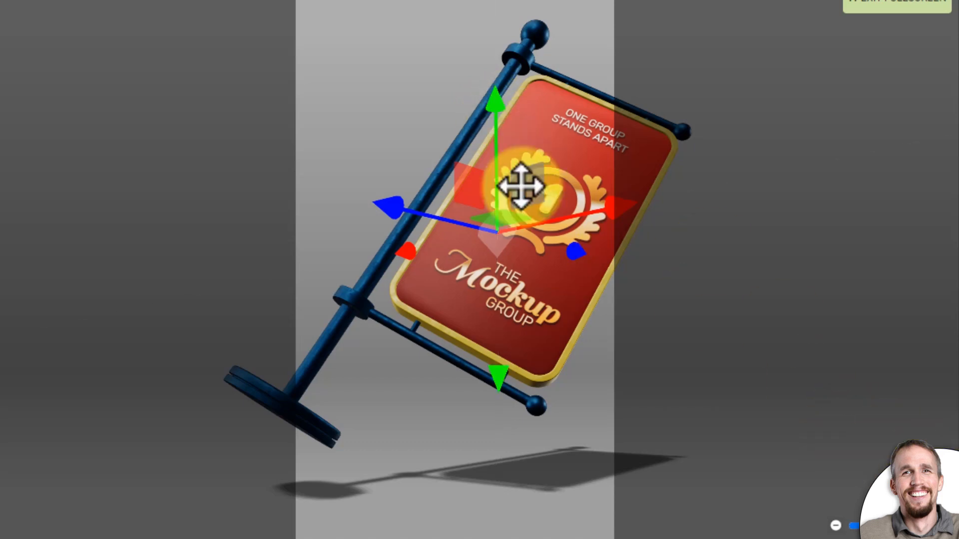
{"action": "key", "text": "Escape"}
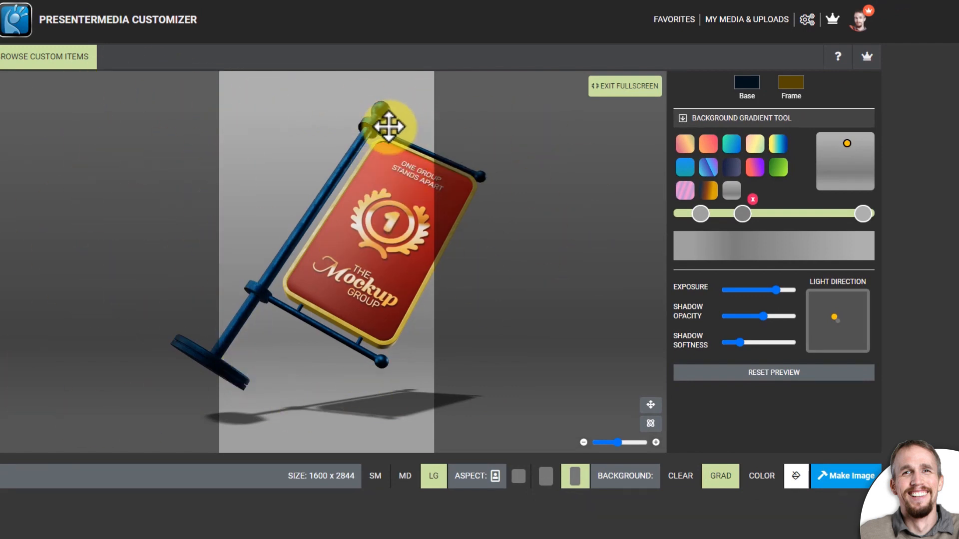
Render the sign as an image and return from the finished result to build another one
{"action": "left_click", "coordinate": [846, 478]}
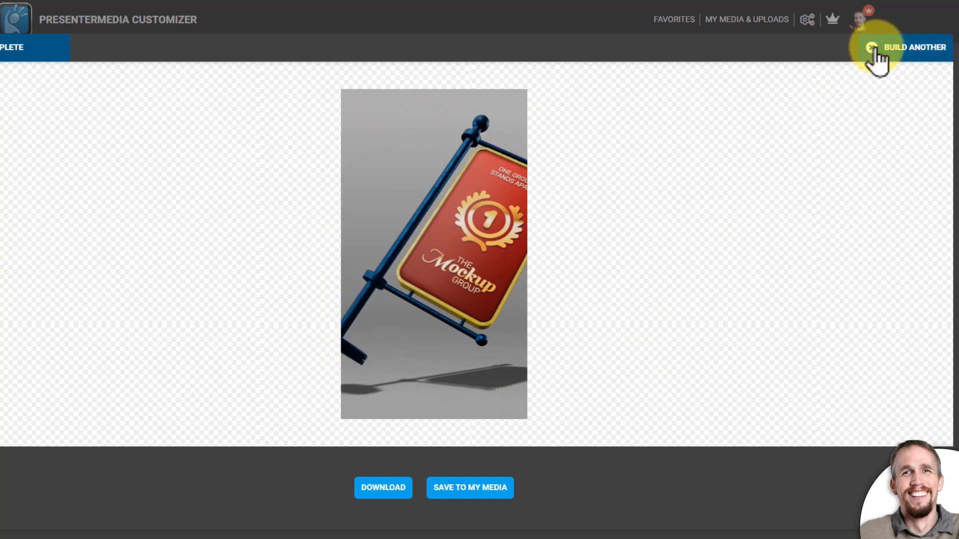
{"action": "left_click", "coordinate": [919, 50]}
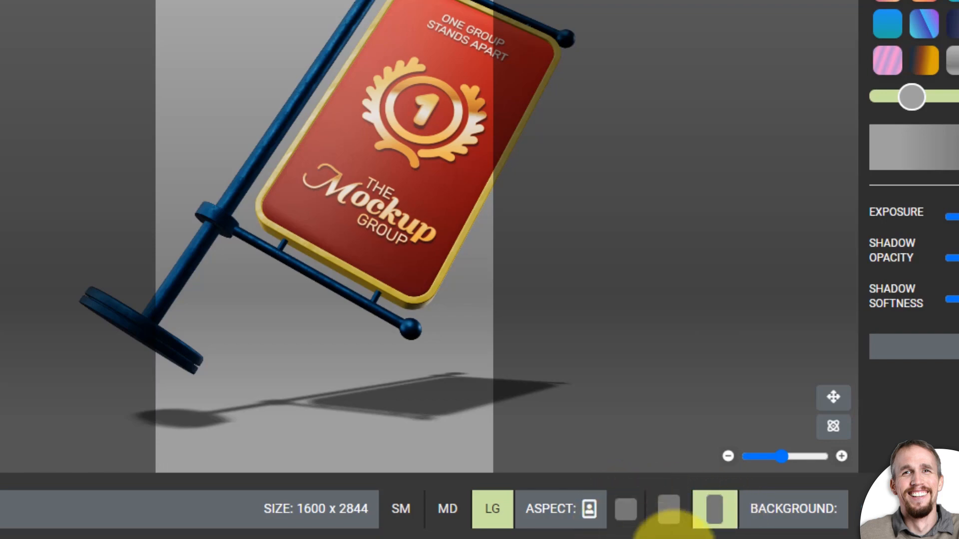
Try the 1200 x 1600 portrait aspect and set the image to the square 1600 x 1600 aspect
{"action": "left_click", "coordinate": [675, 511]}
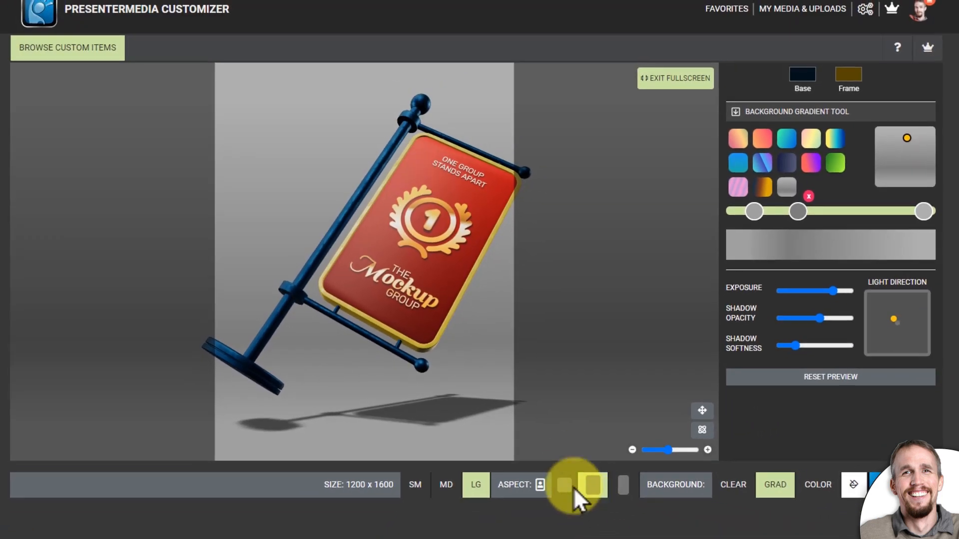
{"action": "left_click", "coordinate": [630, 514]}
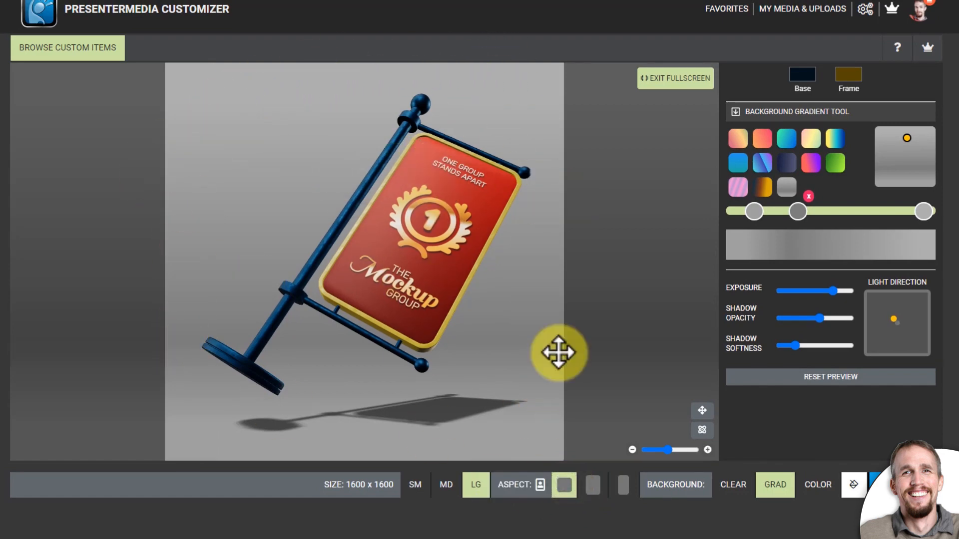
{"action": "left_click", "coordinate": [597, 486]}
{"action": "left_click", "coordinate": [567, 486]}
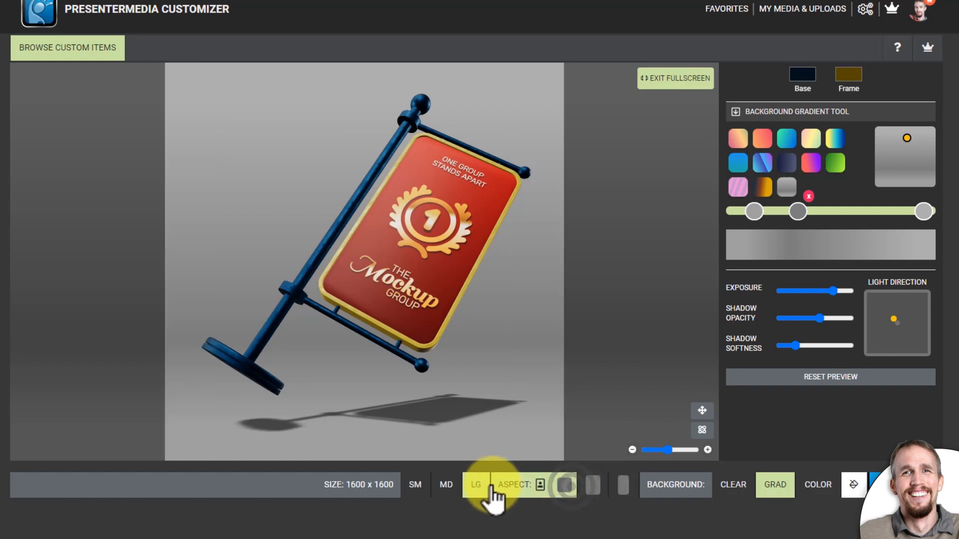
Switch the aspect options to landscape, try 2844 x 1600 and 1600 x 1200, and return to the square aspect
{"action": "left_click", "coordinate": [519, 491]}
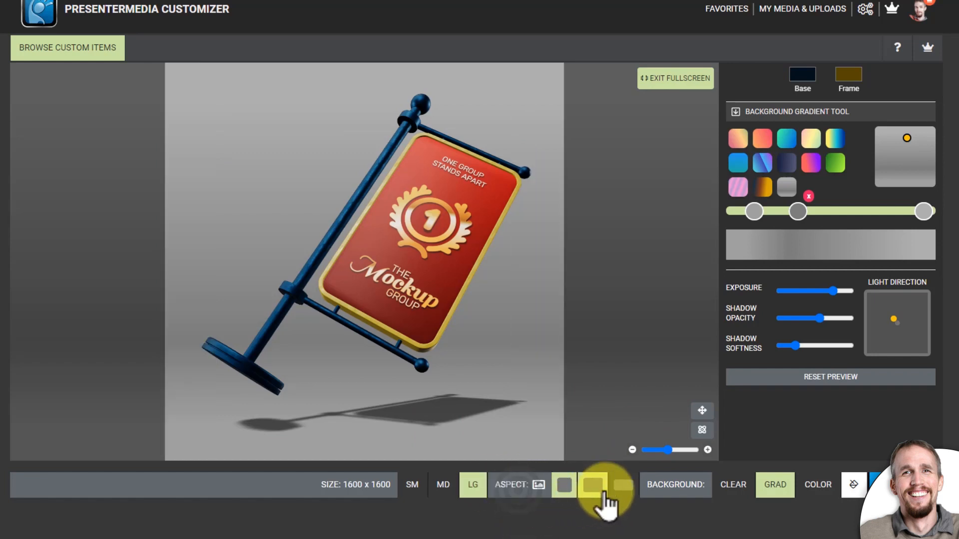
{"action": "left_click", "coordinate": [625, 487]}
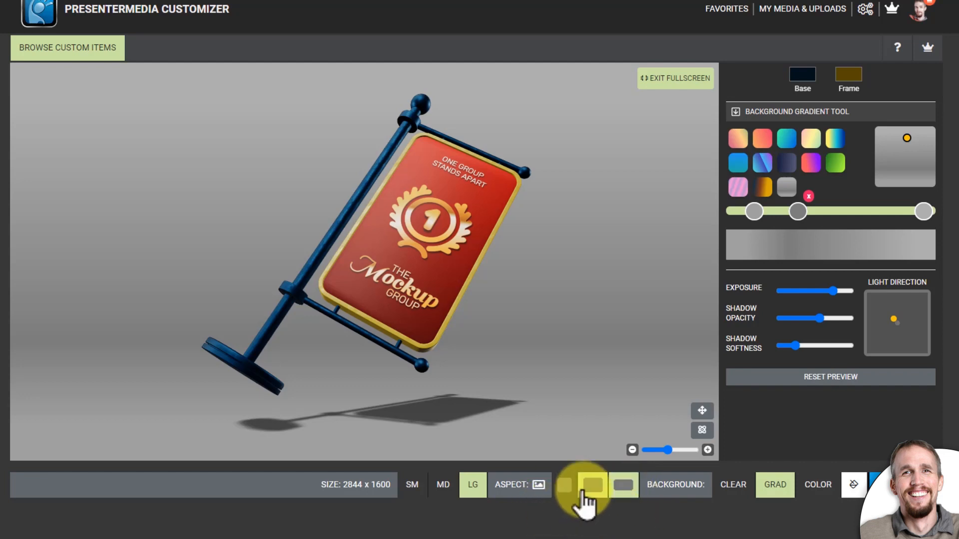
{"action": "left_click", "coordinate": [592, 486]}
{"action": "left_click", "coordinate": [623, 487]}
{"action": "left_click", "coordinate": [591, 486]}
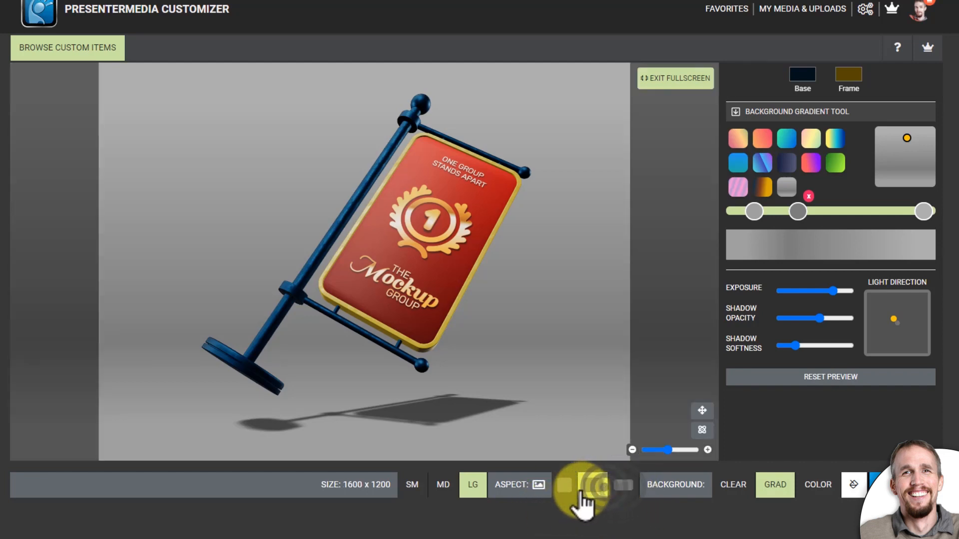
{"action": "left_click", "coordinate": [564, 487]}
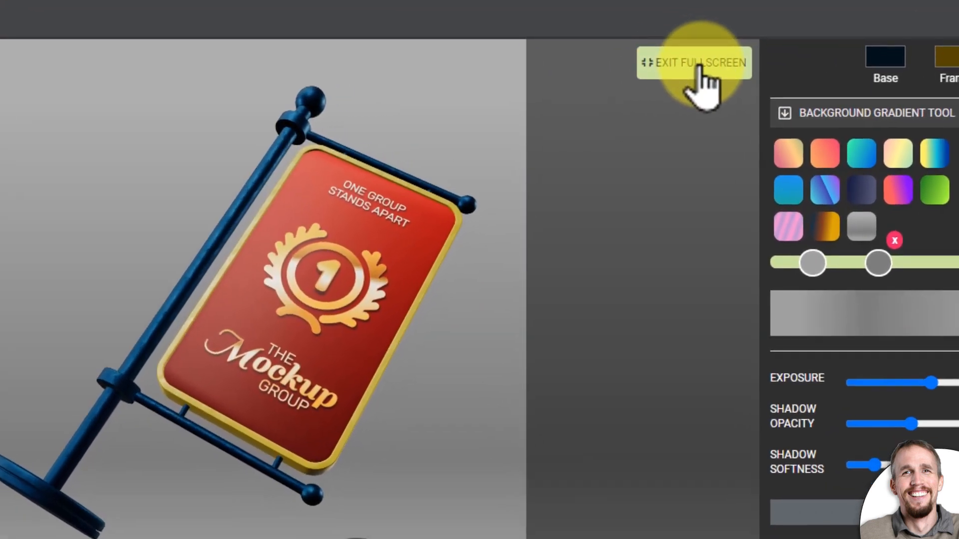
Leave the fullscreen preview and select the emblem group in the sign design, followed by the red background element
{"action": "left_click", "coordinate": [645, 68]}
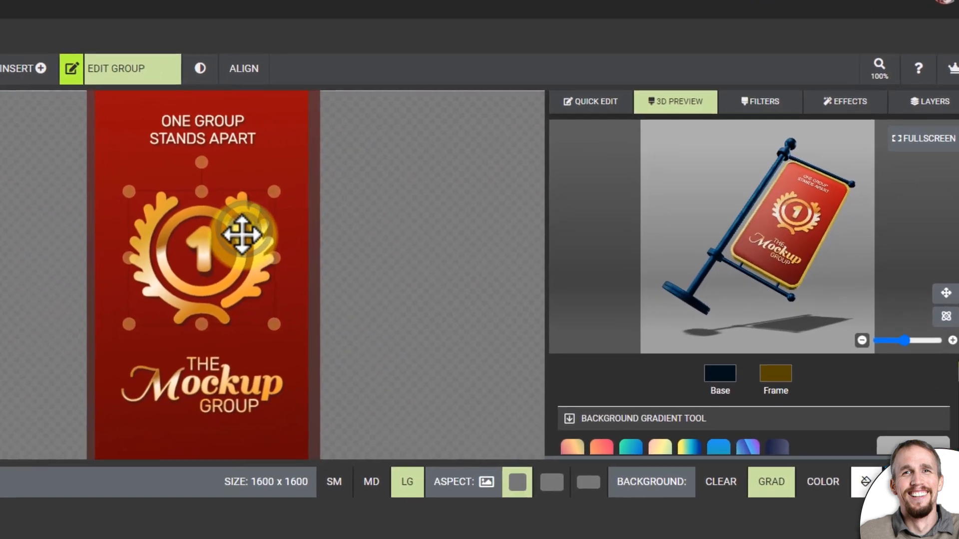
{"action": "left_click_drag", "start_coordinate": [242, 235], "coordinate": [244, 235]}
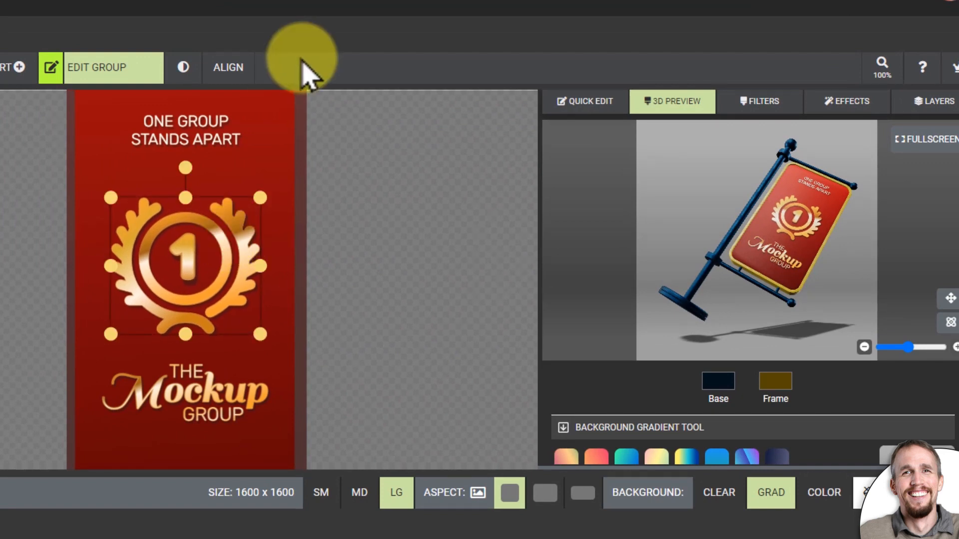
{"action": "left_click", "coordinate": [272, 114]}
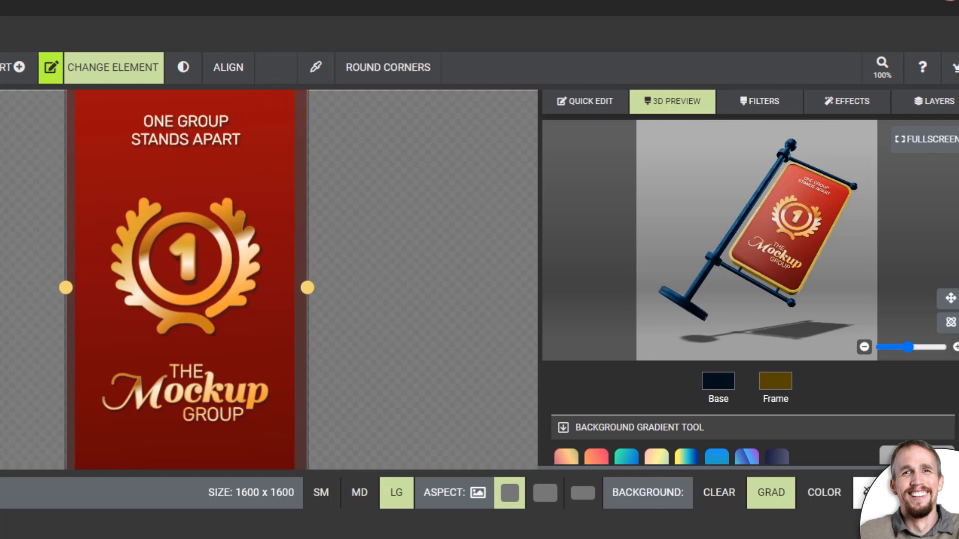
Edit the gradient of the sign's red background element and apply the green-to-blue preset gradient to it
{"action": "left_click", "coordinate": [157, 272]}
{"action": "left_click", "coordinate": [187, 125]}
{"action": "left_click", "coordinate": [190, 407]}
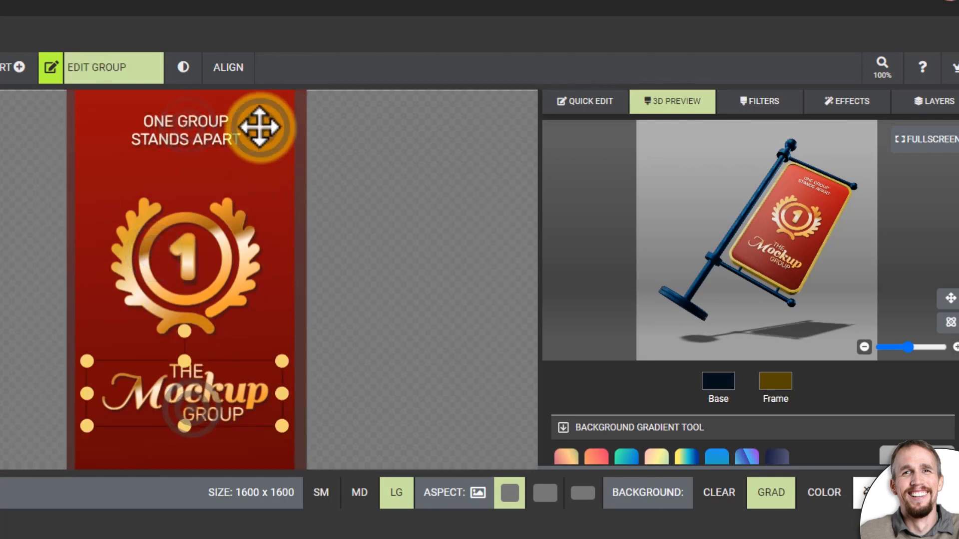
{"action": "left_click", "coordinate": [290, 121]}
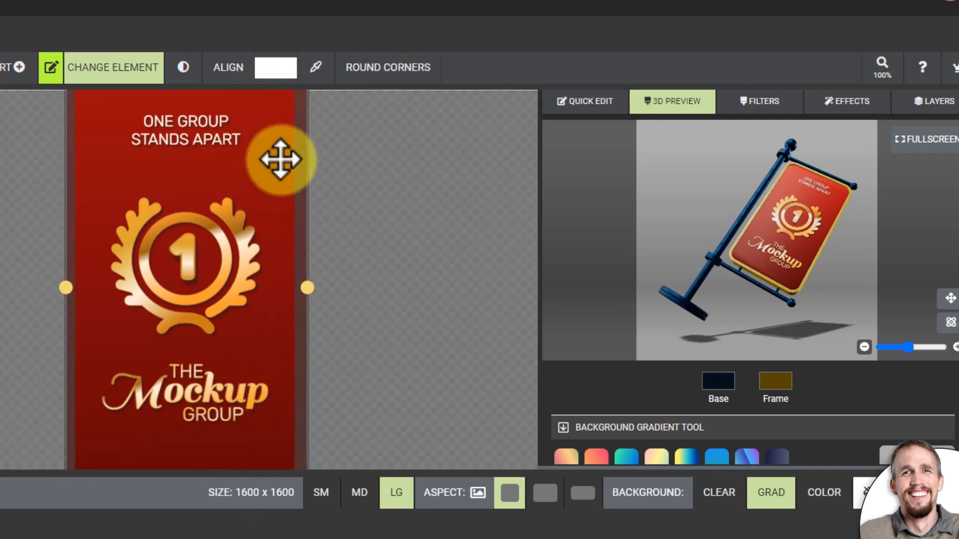
{"action": "right_click", "coordinate": [273, 144]}
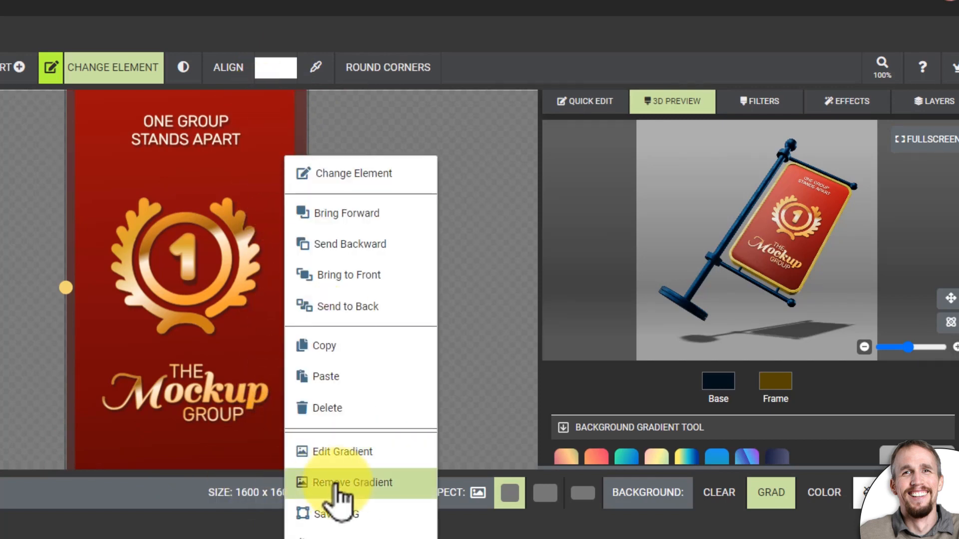
{"action": "left_click", "coordinate": [379, 462]}
{"action": "left_click", "coordinate": [763, 212]}
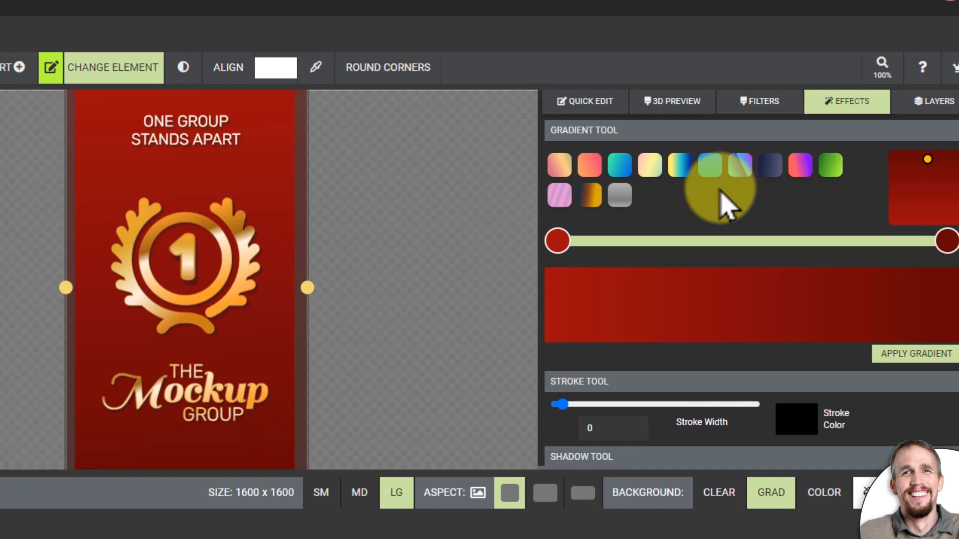
{"action": "left_click", "coordinate": [628, 164]}
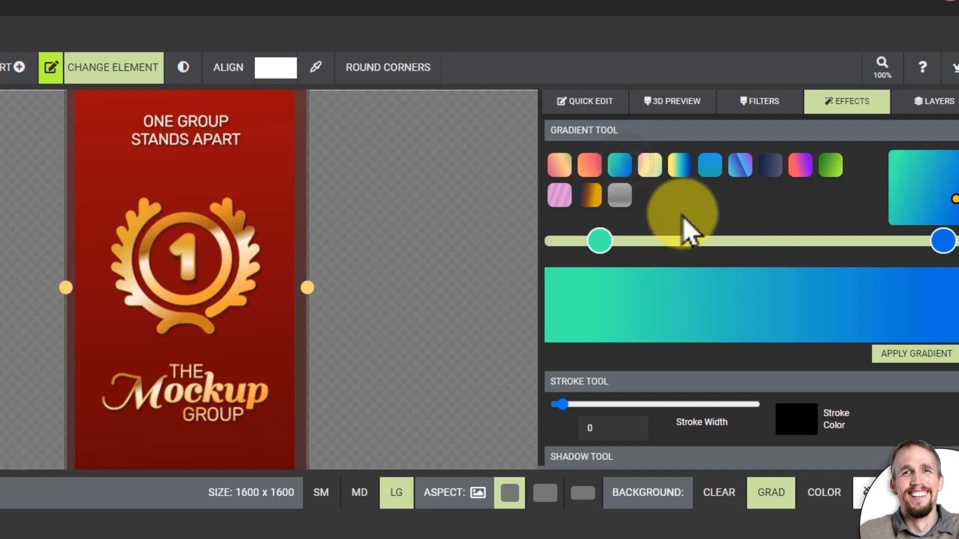
{"action": "left_click", "coordinate": [914, 355]}
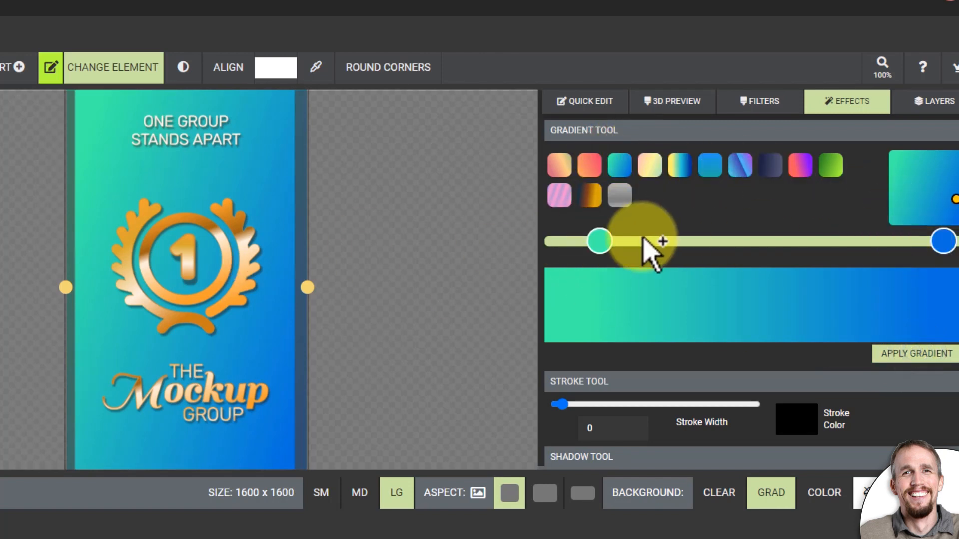
Darken the background gradient's stops to dark green rgba(9, 67, 42, 1) and dark blue, apply it, and check the sign in the 3D preview
{"action": "left_click", "coordinate": [602, 241]}
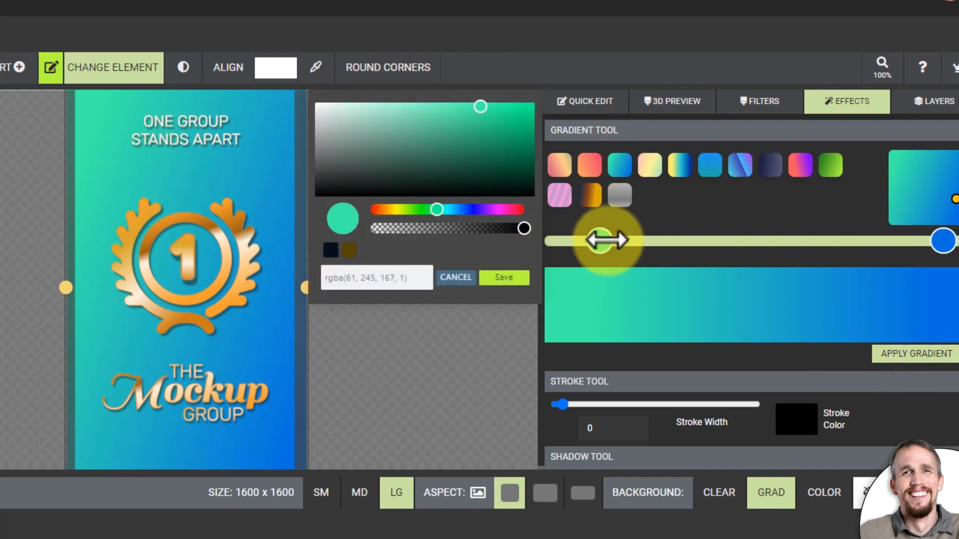
{"action": "left_click", "coordinate": [505, 172]}
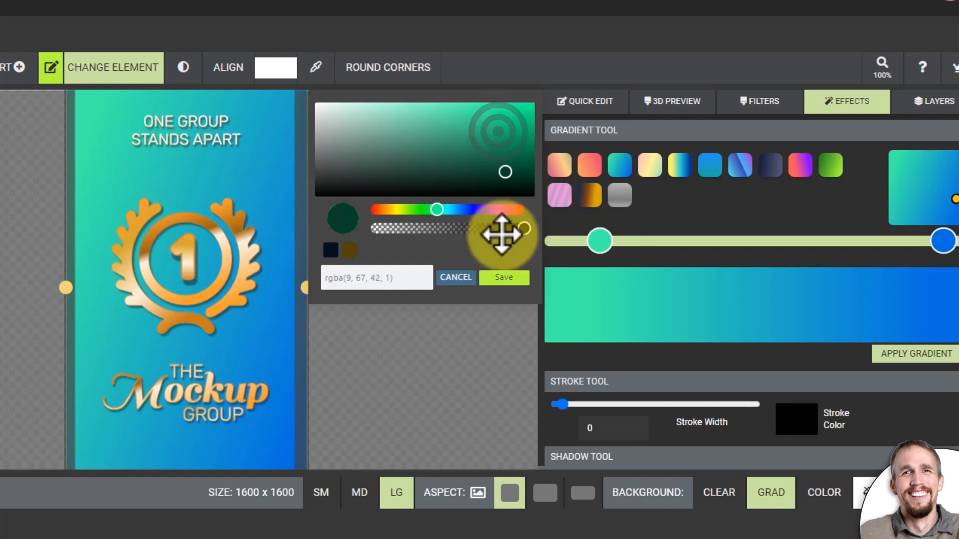
{"action": "left_click", "coordinate": [504, 278]}
{"action": "left_click", "coordinate": [925, 240]}
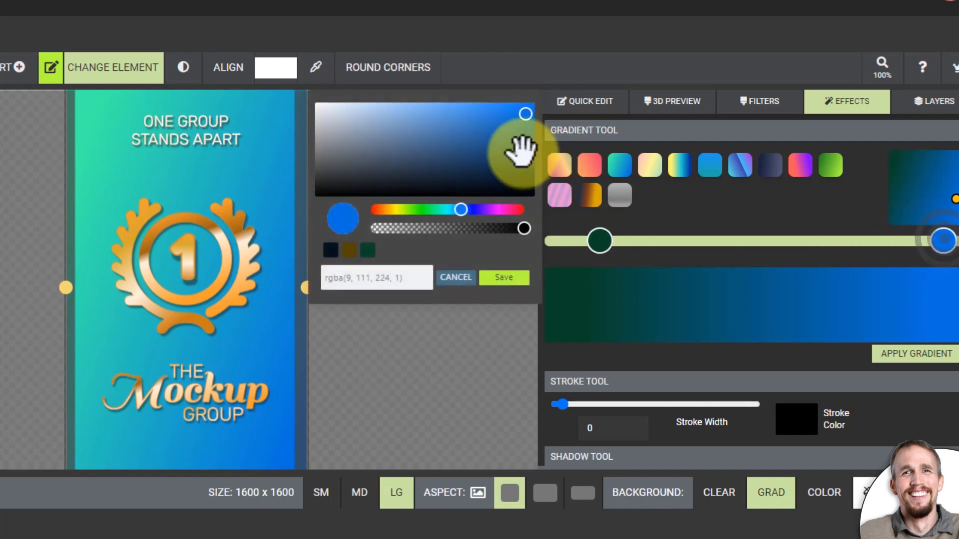
{"action": "left_click", "coordinate": [522, 133]}
{"action": "left_click", "coordinate": [493, 277]}
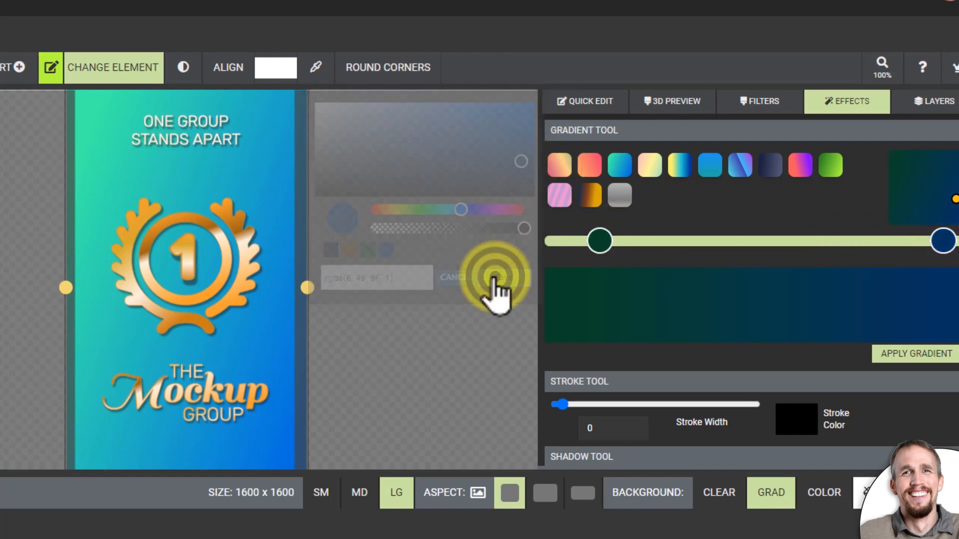
{"action": "left_click", "coordinate": [941, 352]}
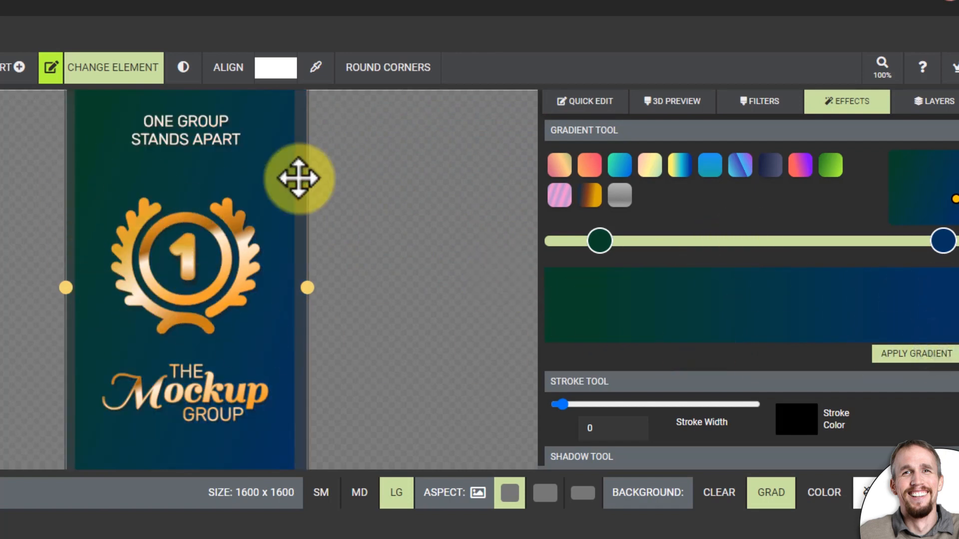
{"action": "left_click", "coordinate": [677, 106]}
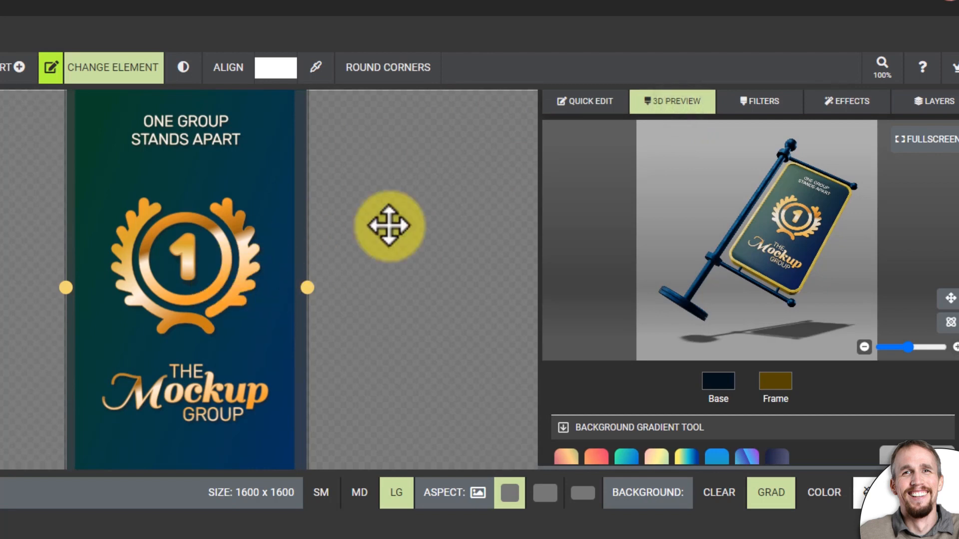
{"action": "left_click", "coordinate": [664, 105]}
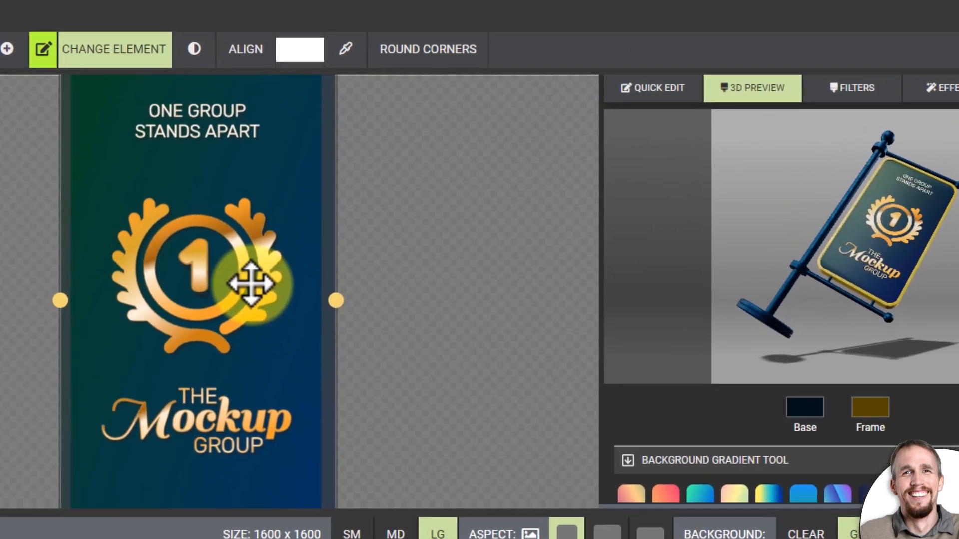
Enlarge the gold number-one emblem group and center it between the slogan and the logo text
{"action": "left_click", "coordinate": [227, 263]}
{"action": "left_click_drag", "start_coordinate": [267, 193], "coordinate": [237, 259]}
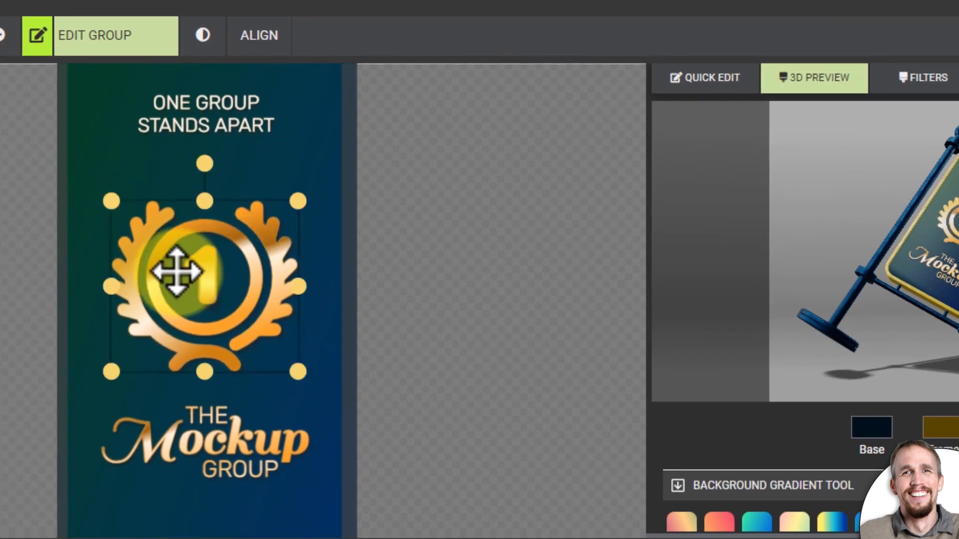
{"action": "left_click_drag", "start_coordinate": [206, 164], "coordinate": [221, 178]}
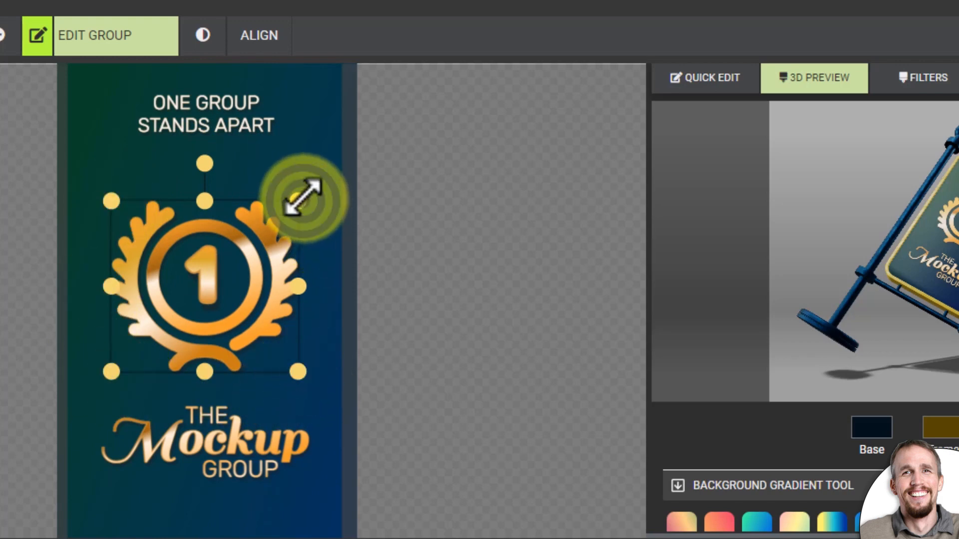
{"action": "left_click_drag", "start_coordinate": [300, 199], "coordinate": [342, 163]}
{"action": "left_click_drag", "start_coordinate": [290, 223], "coordinate": [259, 227]}
{"action": "left_click_drag", "start_coordinate": [318, 165], "coordinate": [308, 176]}
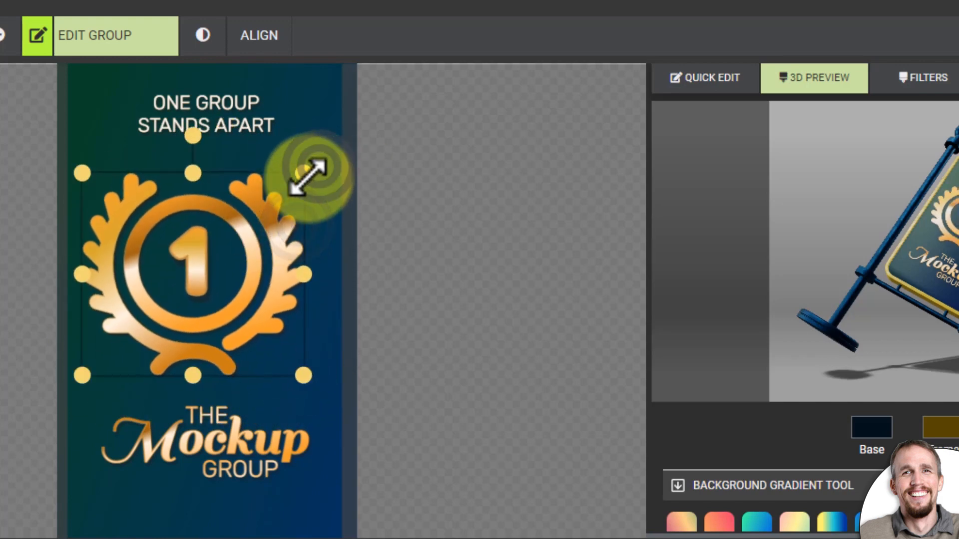
{"action": "left_click_drag", "start_coordinate": [269, 240], "coordinate": [292, 230]}
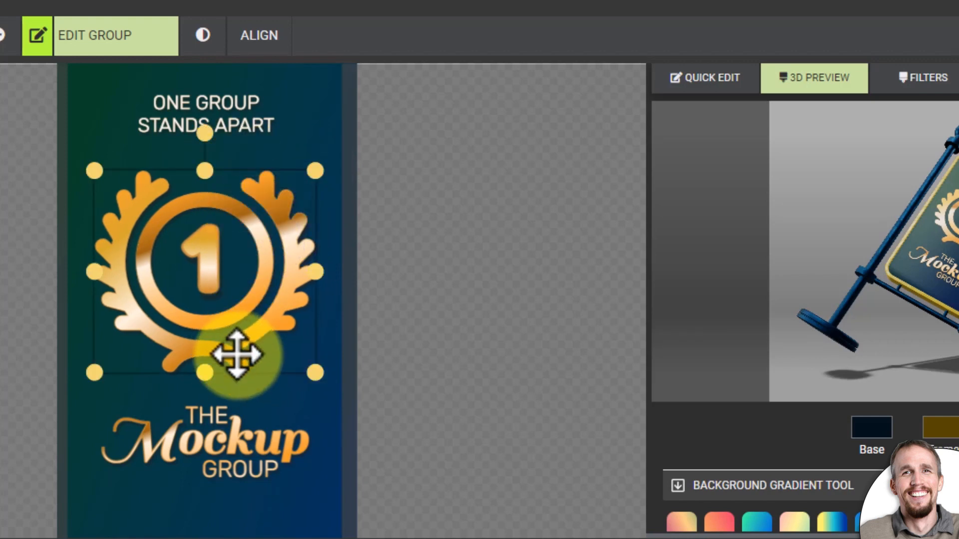
{"action": "left_click_drag", "start_coordinate": [267, 279], "coordinate": [263, 278]}
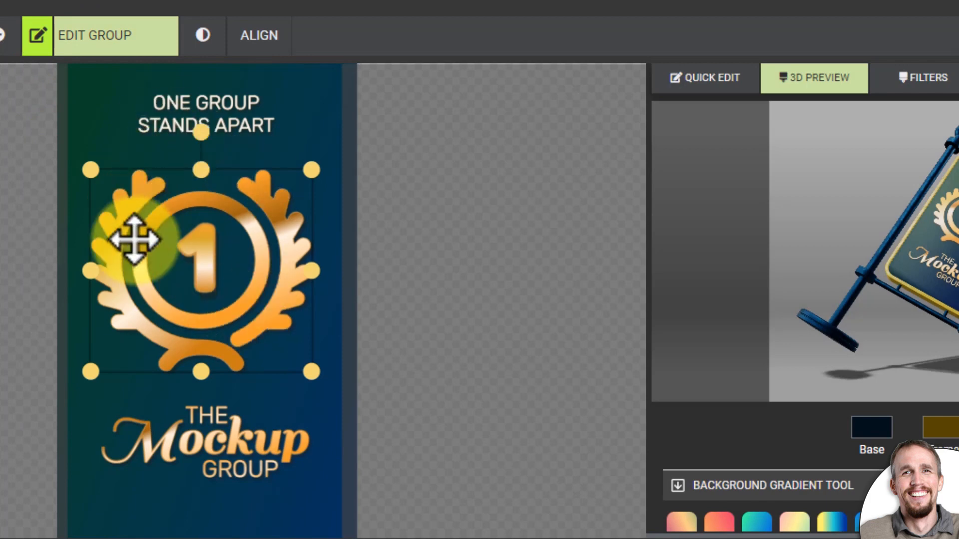
Open the emblem group for editing and replace the right laurel branch's gold gradient with solid white
{"action": "double_click", "coordinate": [287, 270]}
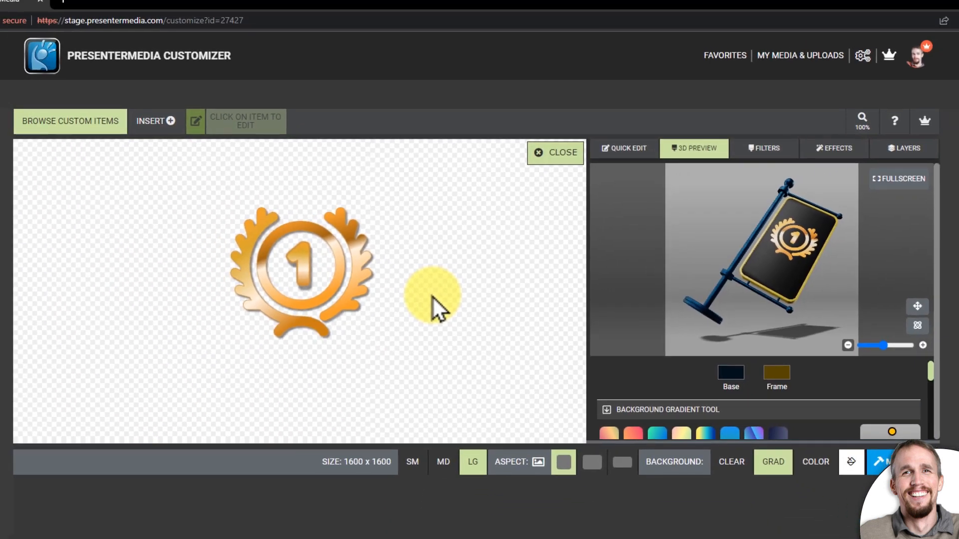
{"action": "left_click", "coordinate": [357, 224]}
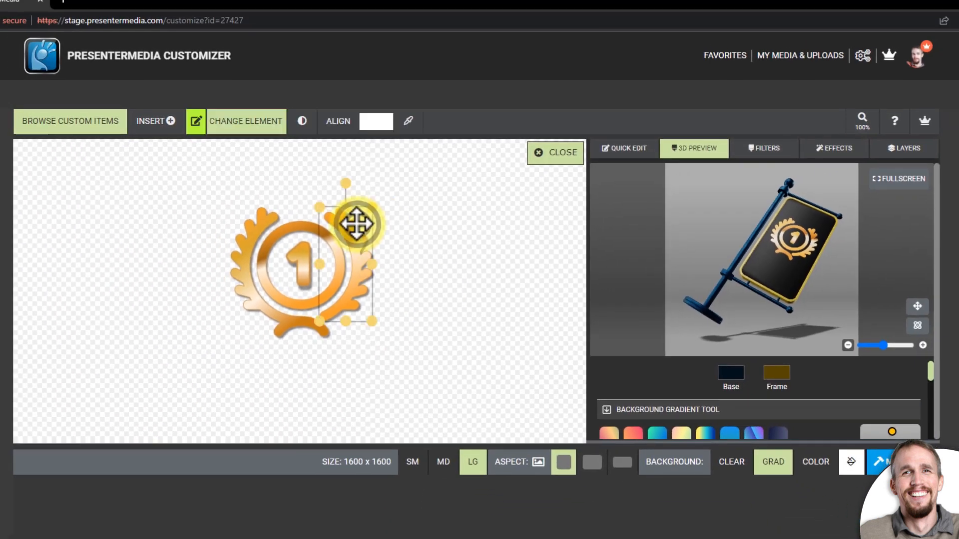
{"action": "right_click", "coordinate": [363, 258]}
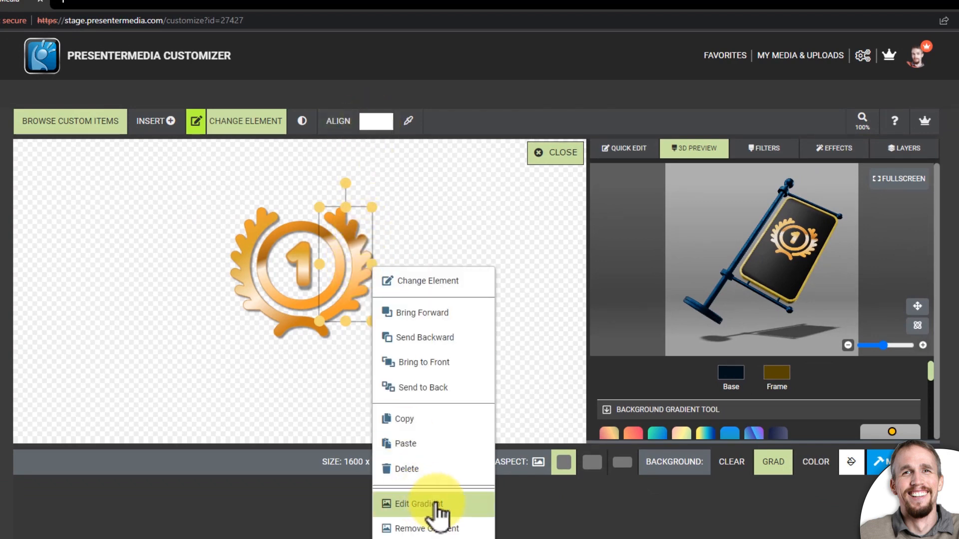
{"action": "left_click", "coordinate": [431, 228]}
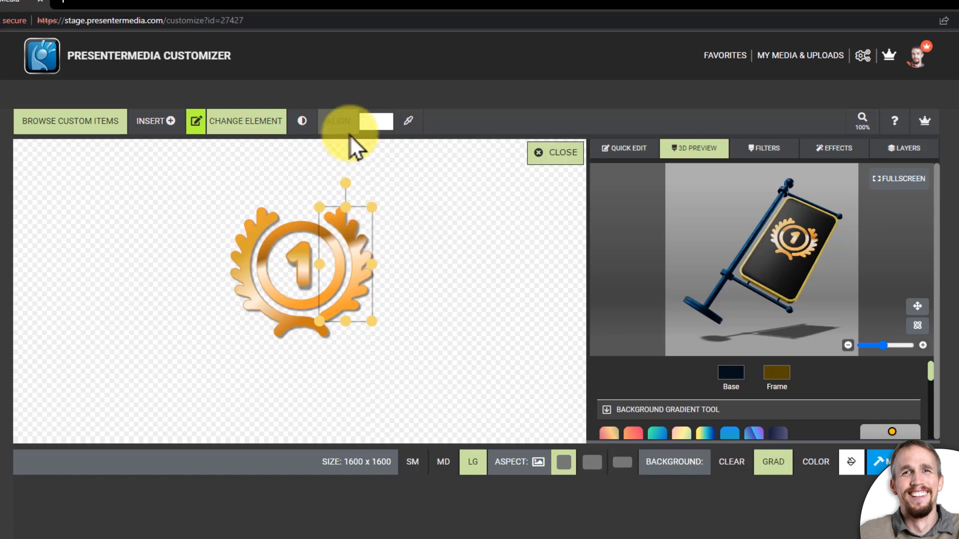
{"action": "left_click", "coordinate": [373, 122]}
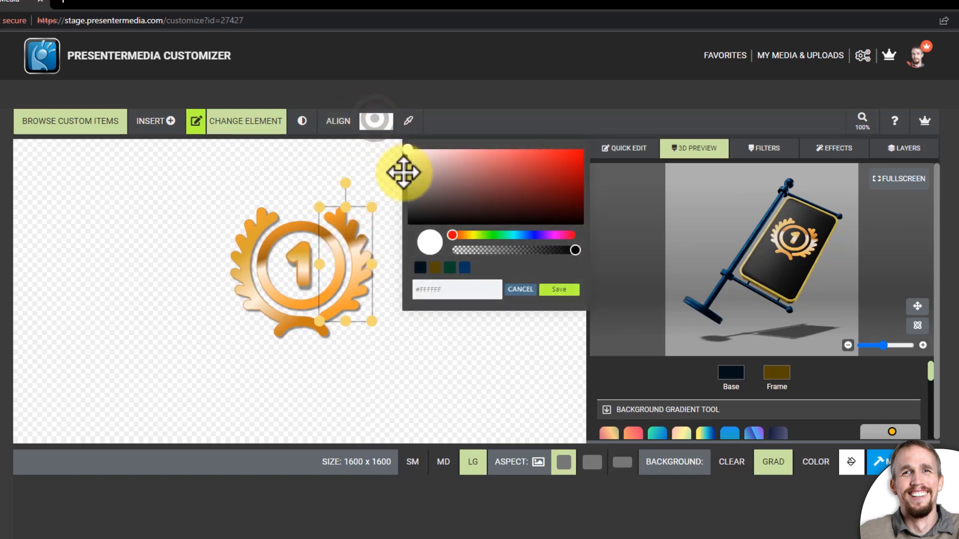
{"action": "left_click", "coordinate": [547, 293]}
Recolor the emblem's ring solid white
{"action": "left_click", "coordinate": [289, 231]}
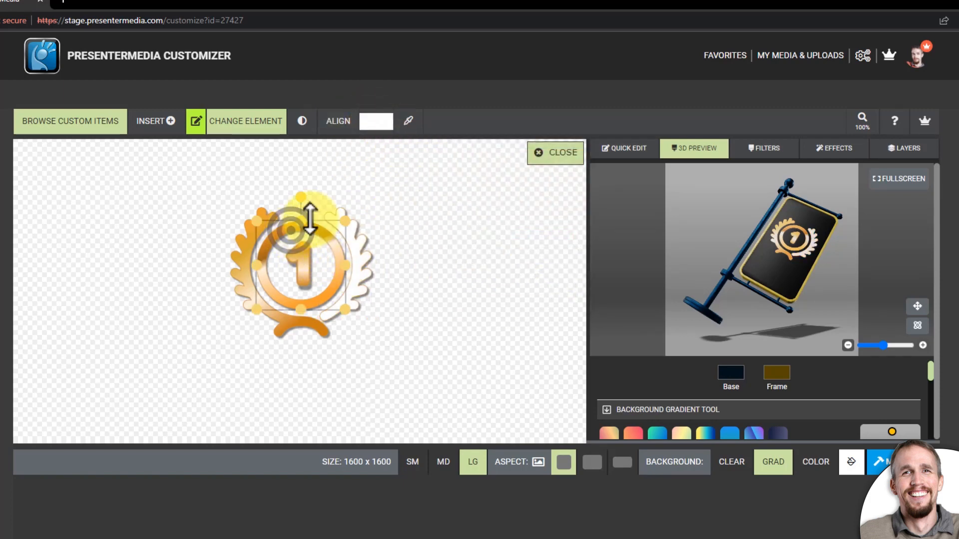
{"action": "left_click", "coordinate": [371, 118]}
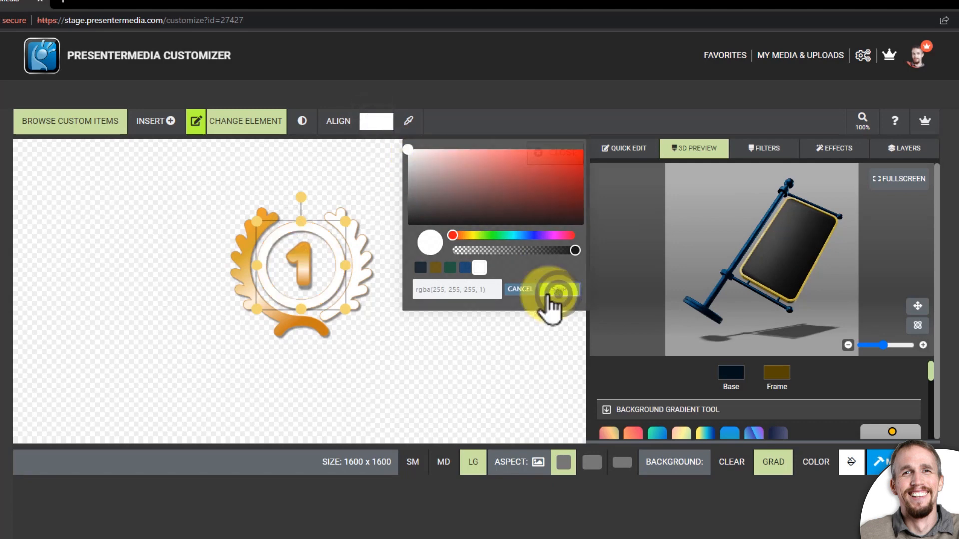
{"action": "left_click", "coordinate": [553, 292]}
Set the color of the emblem's numeral 1 to dark purple #2E084F
{"action": "left_click", "coordinate": [310, 257]}
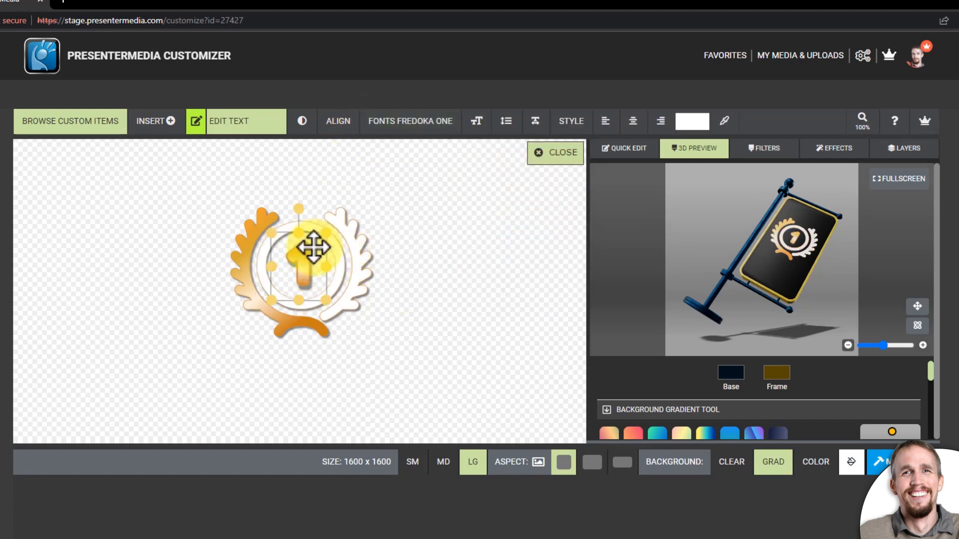
{"action": "left_click", "coordinate": [692, 122]}
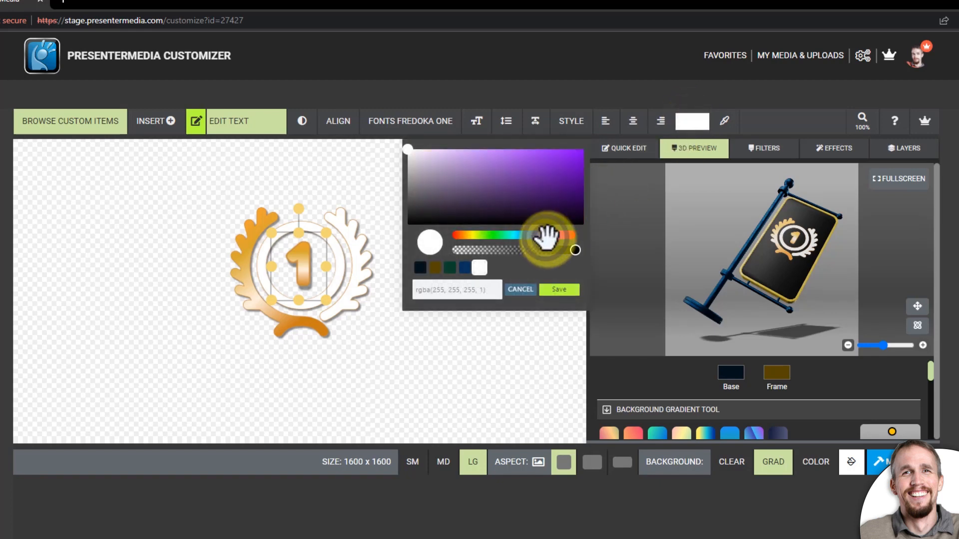
{"action": "left_click", "coordinate": [563, 197]}
{"action": "left_click", "coordinate": [562, 291]}
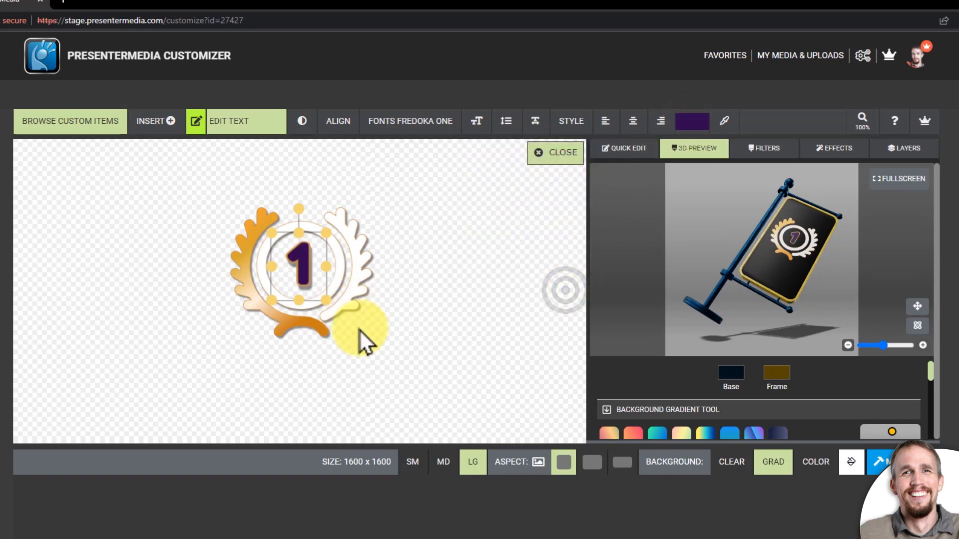
Recolor the emblem's left laurel branch white and close the group editing view
{"action": "left_click", "coordinate": [285, 322]}
{"action": "left_click", "coordinate": [379, 133]}
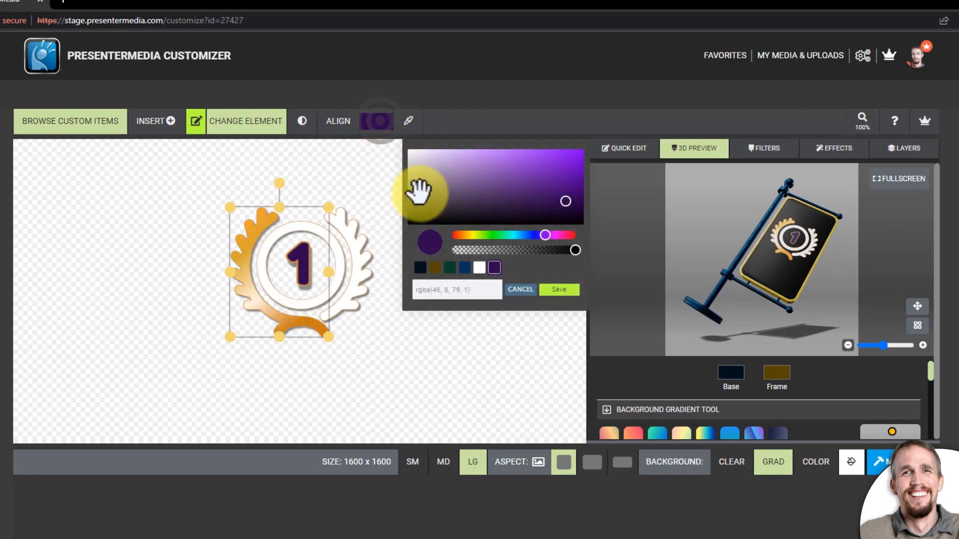
{"action": "left_click", "coordinate": [409, 149]}
{"action": "left_click", "coordinate": [552, 292]}
{"action": "left_click", "coordinate": [466, 323]}
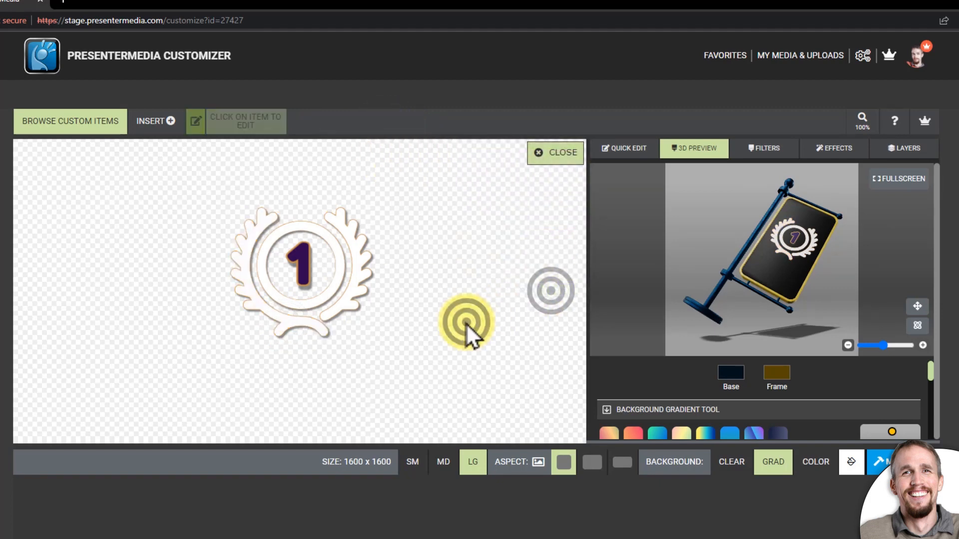
{"action": "left_click", "coordinate": [553, 159]}
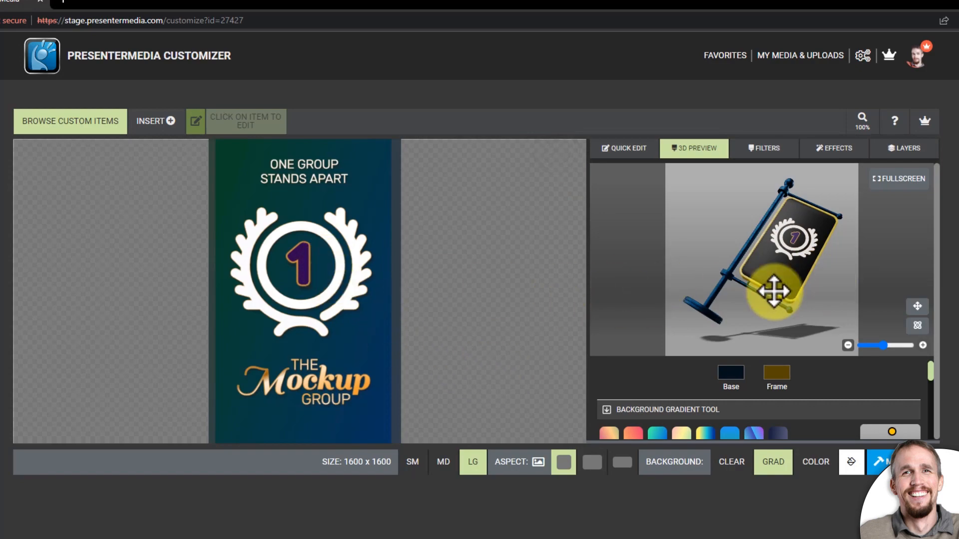
Reopen the emblem group for editing and set the numeral 1's color to white
{"action": "left_click", "coordinate": [367, 271]}
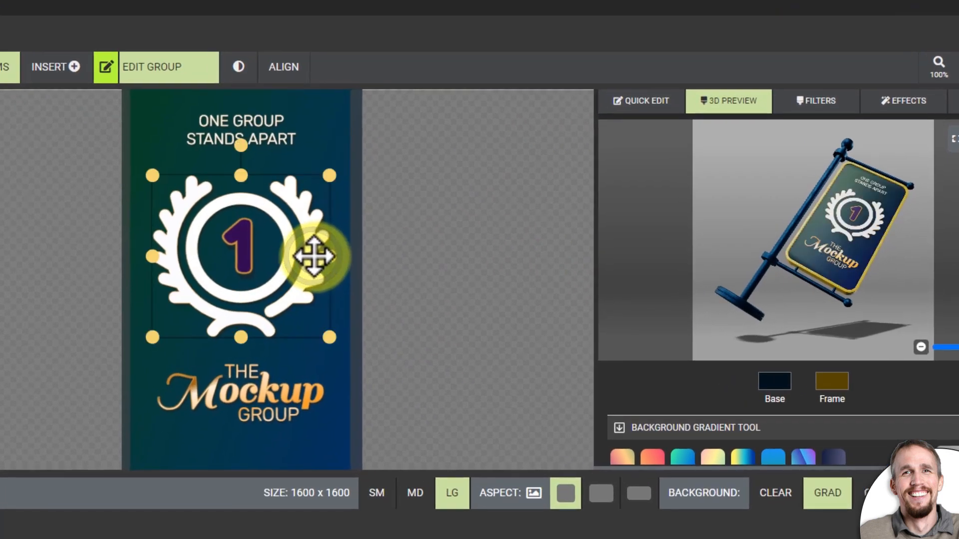
{"action": "left_click", "coordinate": [289, 242]}
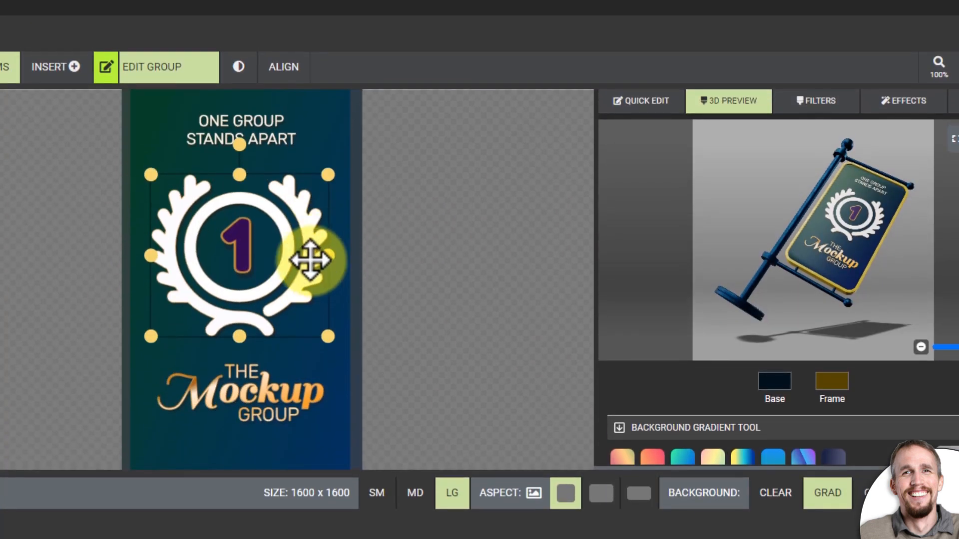
{"action": "double_click", "coordinate": [313, 260]}
{"action": "left_click", "coordinate": [234, 212]}
{"action": "left_click", "coordinate": [724, 66]}
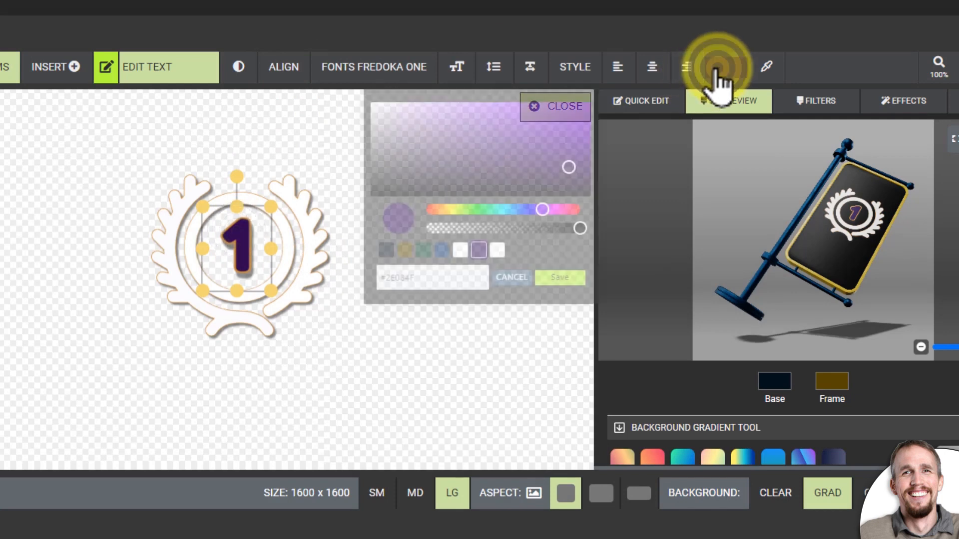
{"action": "left_click_drag", "start_coordinate": [407, 122], "coordinate": [370, 102]}
{"action": "left_click", "coordinate": [559, 278]}
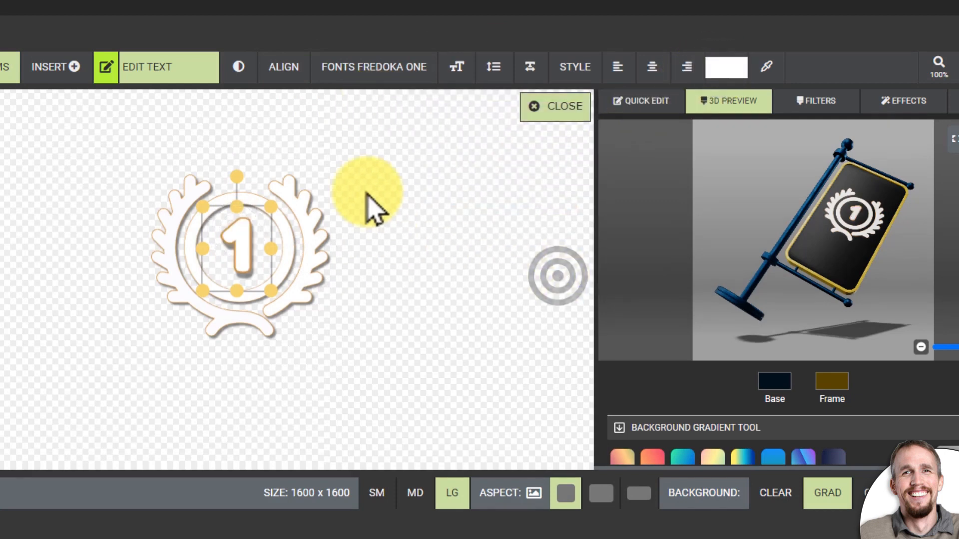
Close the emblem's group editing view and nudge the emblem's position on the sign design
{"action": "left_click", "coordinate": [547, 108]}
{"action": "double_click", "coordinate": [266, 247]}
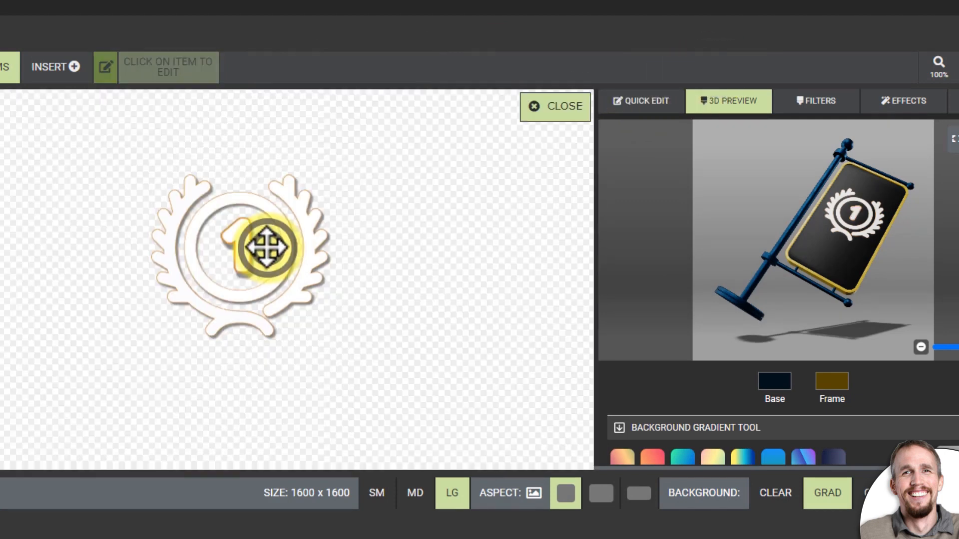
{"action": "left_click", "coordinate": [541, 116]}
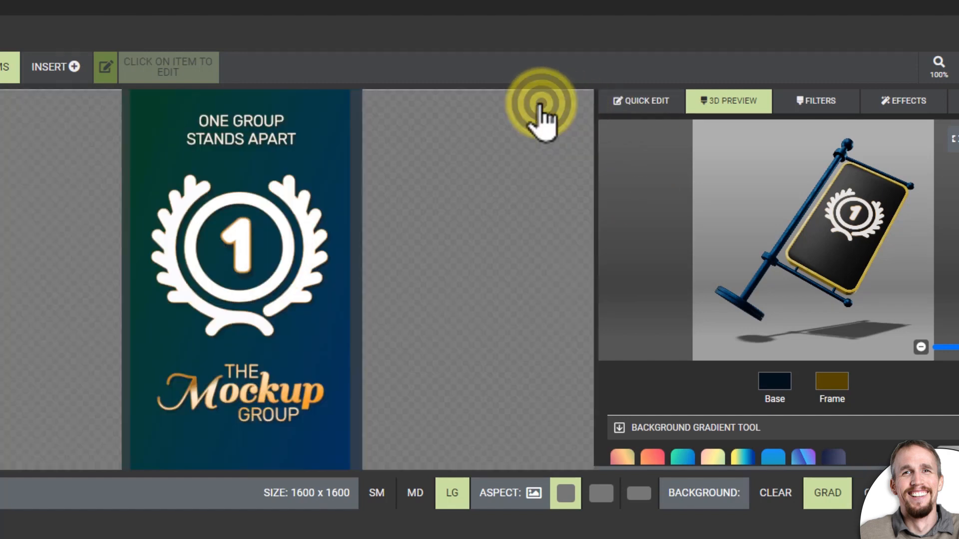
{"action": "mouse_move", "coordinate": [276, 279]}
{"action": "left_mouse_down"}
{"action": "mouse_move", "coordinate": [311, 285]}
{"action": "mouse_move", "coordinate": [292, 292]}
{"action": "mouse_move", "coordinate": [286, 283]}
{"action": "left_mouse_up"}
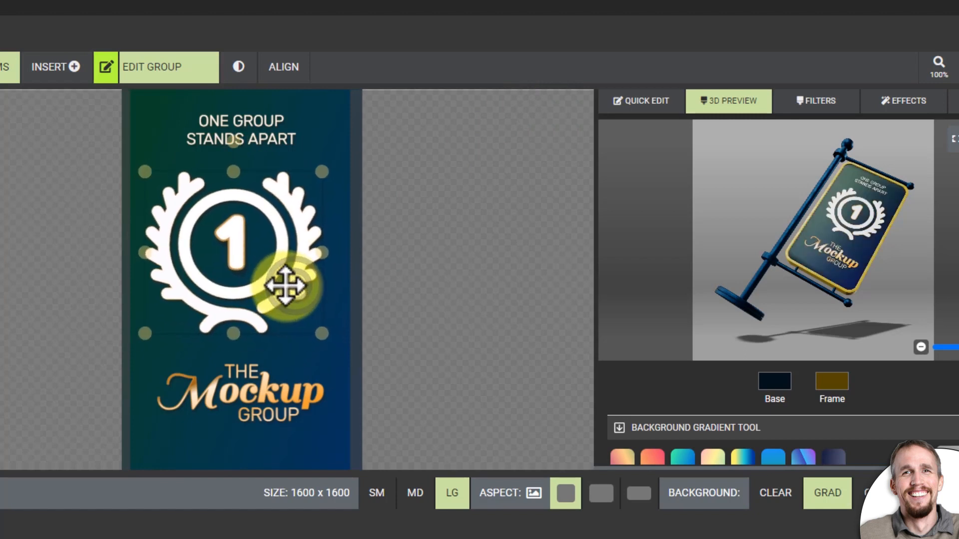
Open the My Media & Uploads library and try its media upload option
{"action": "left_click", "coordinate": [289, 402]}
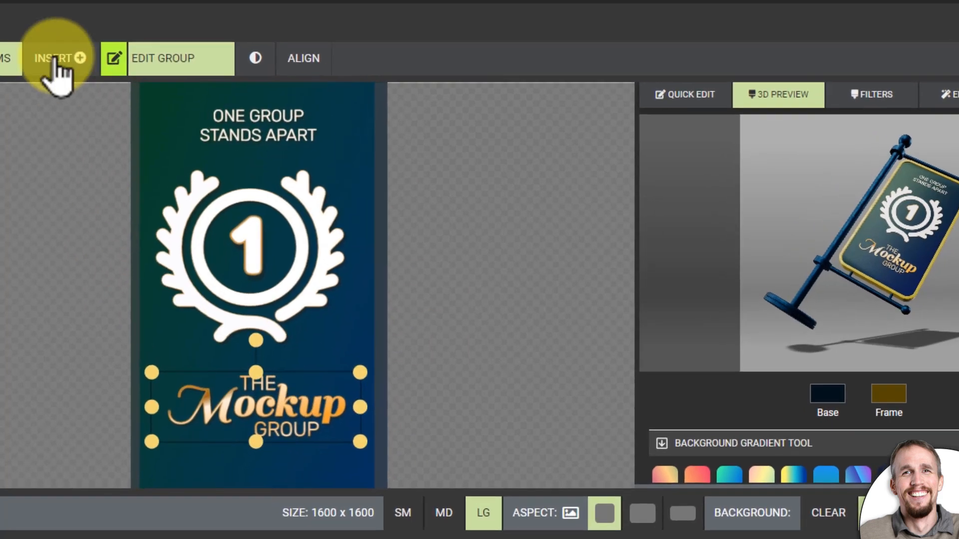
{"action": "left_click", "coordinate": [55, 66]}
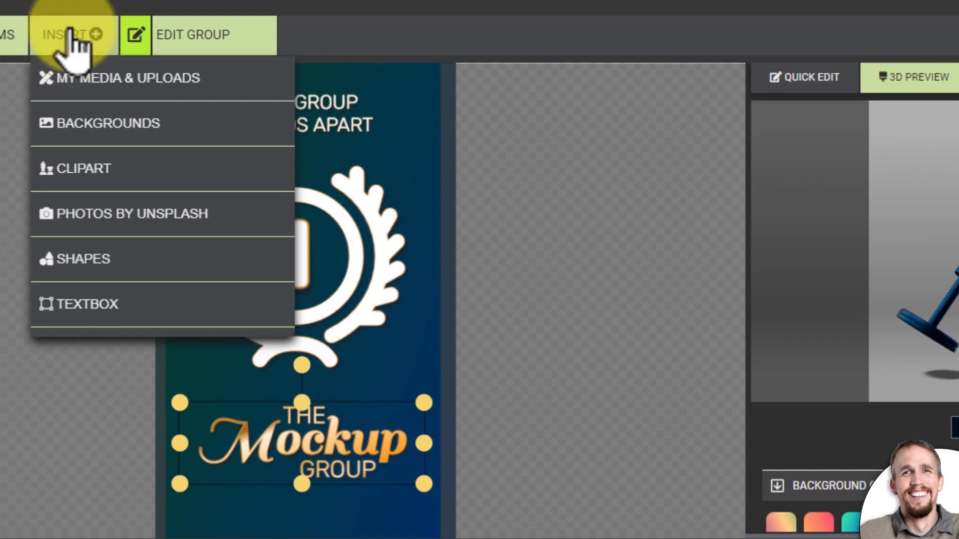
{"action": "left_click", "coordinate": [109, 94]}
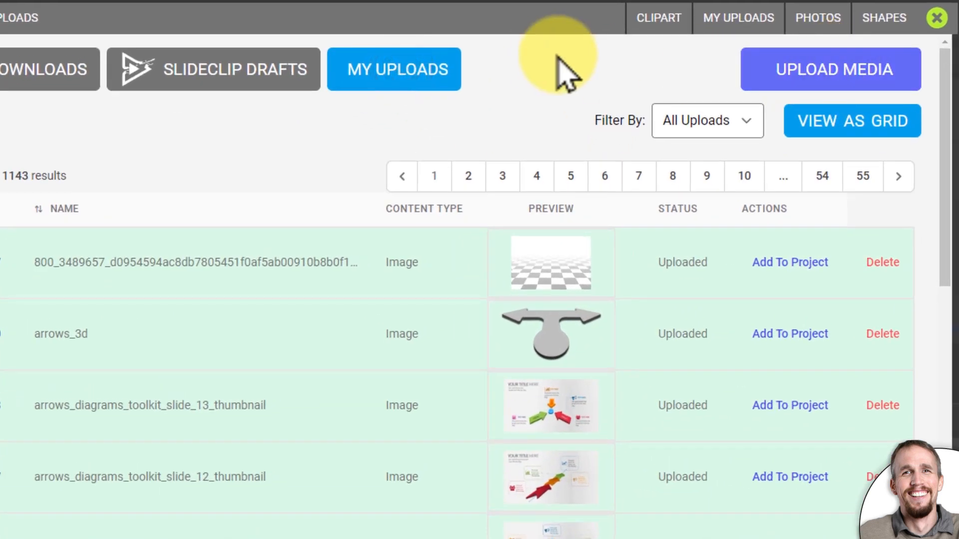
{"action": "left_click", "coordinate": [759, 142]}
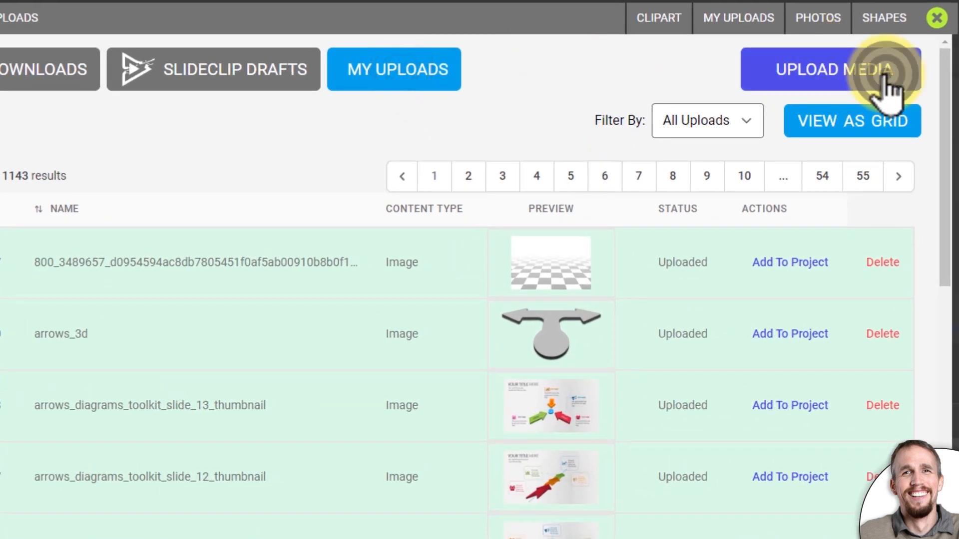
{"action": "left_click", "coordinate": [349, 463]}
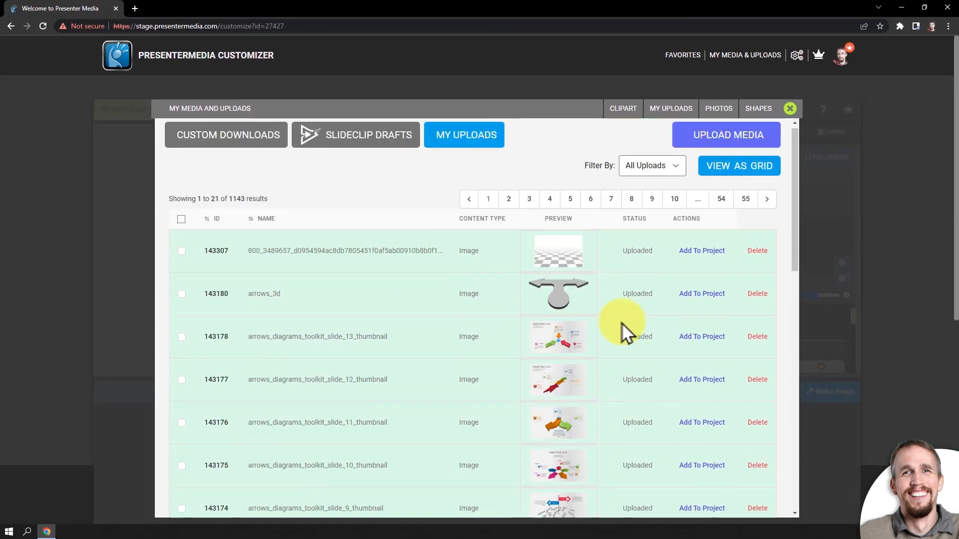
Insert the big_logo_icon_small_text image from page 54 of the uploads into the sign design
{"action": "left_click", "coordinate": [501, 204]}
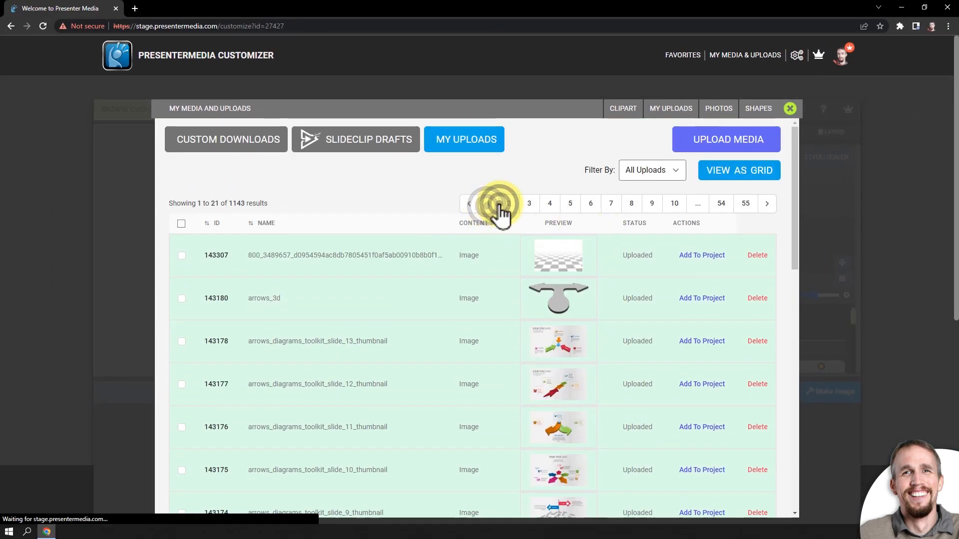
{"action": "left_click", "coordinate": [679, 205]}
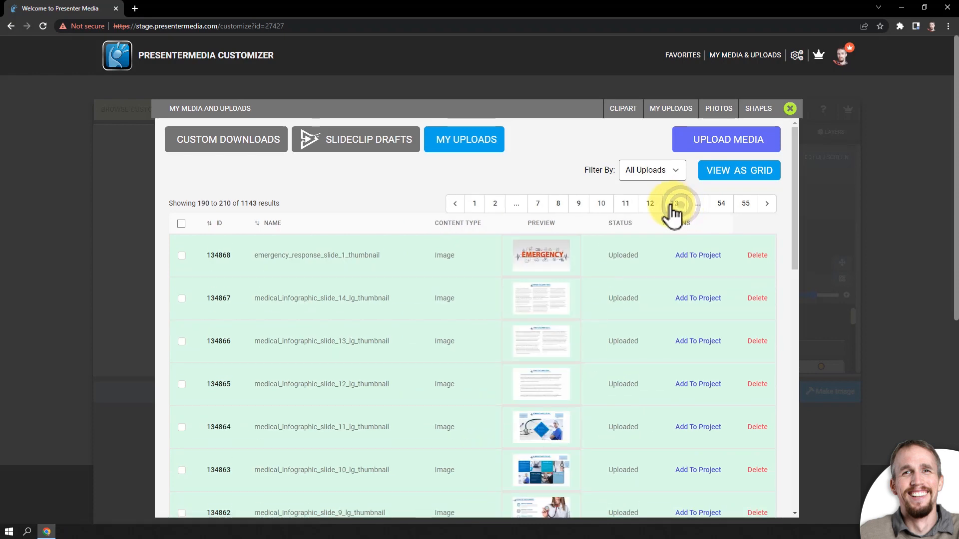
{"action": "left_click", "coordinate": [634, 204]}
{"action": "scroll", "coordinate": [625, 339], "scroll_direction": "down", "scroll_amount": 12}
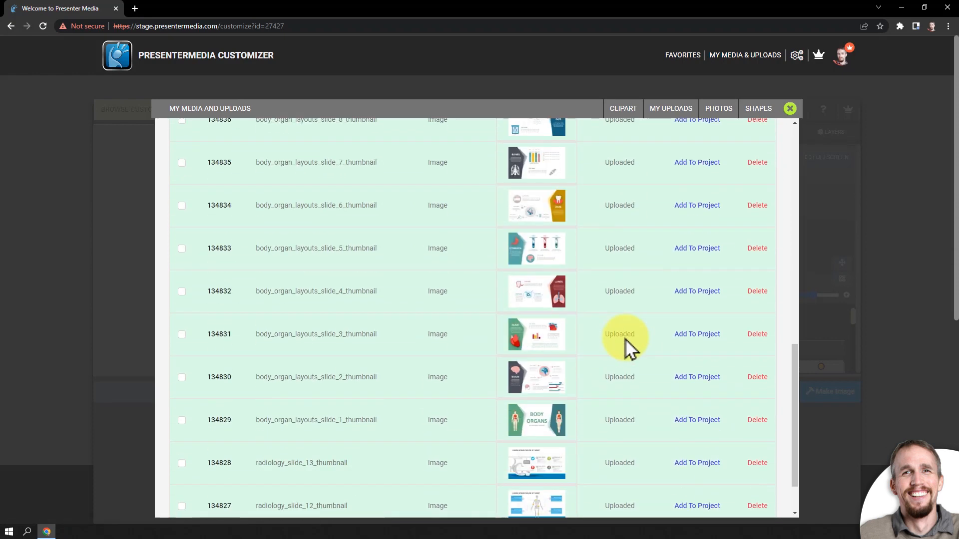
{"action": "scroll", "coordinate": [625, 339], "scroll_direction": "up", "scroll_amount": 12}
{"action": "left_click", "coordinate": [723, 204]}
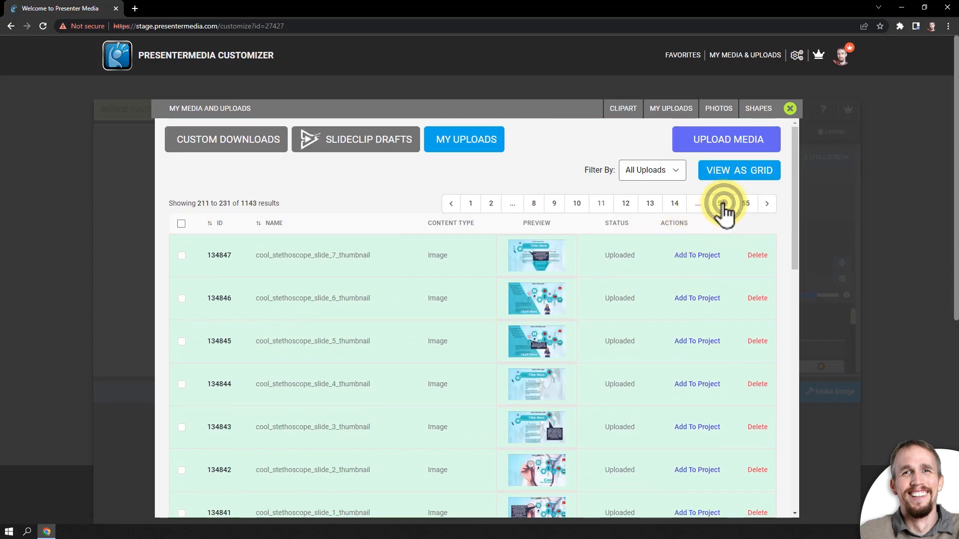
{"action": "scroll", "coordinate": [699, 327], "scroll_direction": "down", "scroll_amount": 3}
{"action": "scroll", "coordinate": [688, 334], "scroll_direction": "up", "scroll_amount": 3}
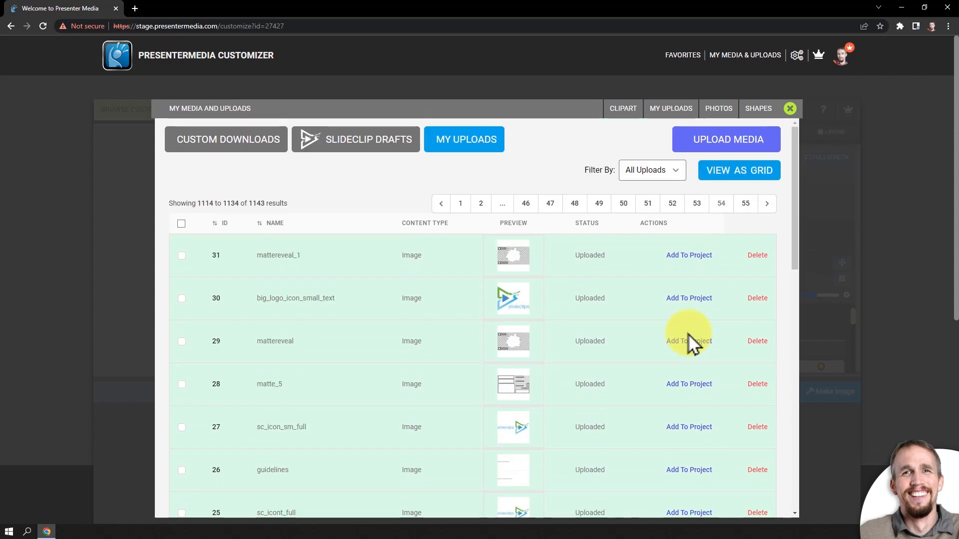
{"action": "left_click", "coordinate": [695, 300]}
Shrink the slideclips logo to a small size and move it onto the lower part of the sign
{"action": "left_click", "coordinate": [277, 218]}
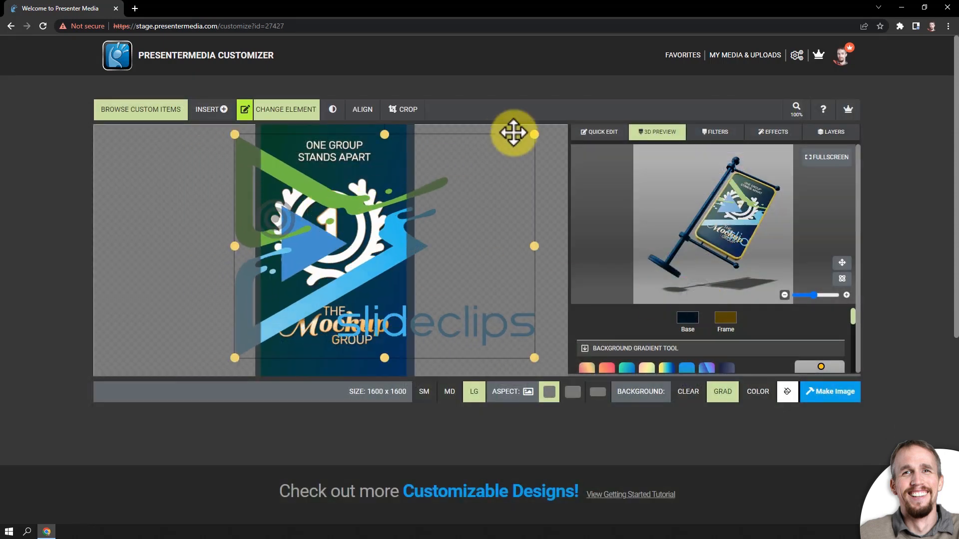
{"action": "left_click_drag", "start_coordinate": [541, 136], "coordinate": [306, 294]}
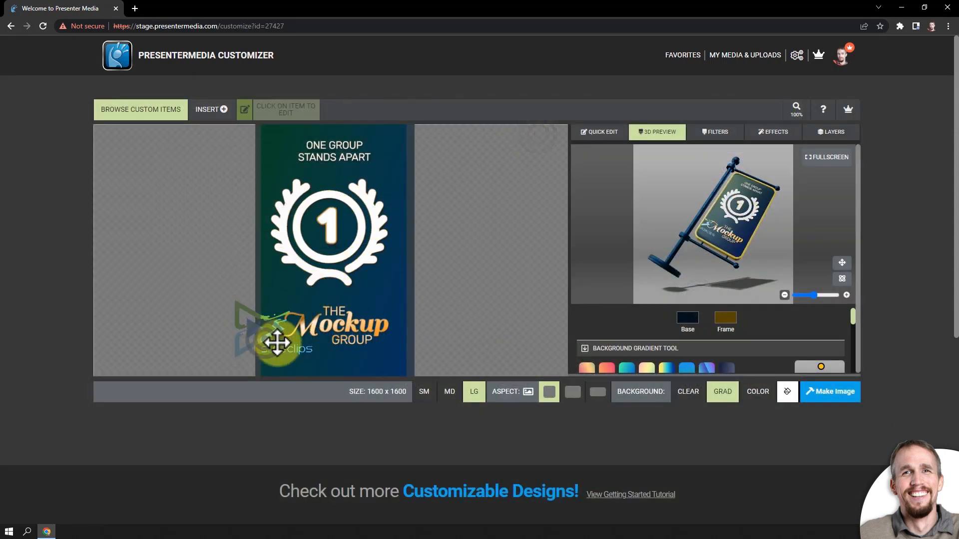
{"action": "left_click_drag", "start_coordinate": [278, 343], "coordinate": [319, 342]}
{"action": "left_click", "coordinate": [211, 329]}
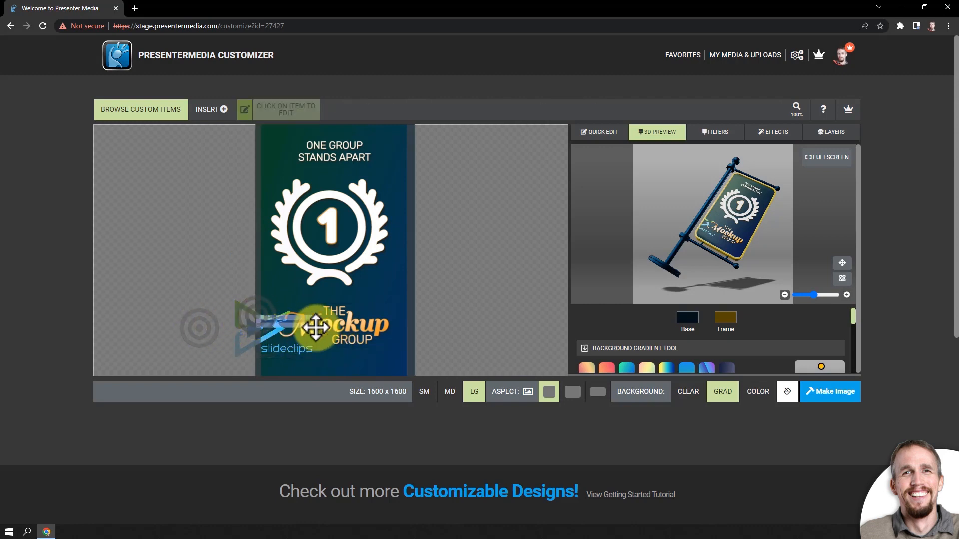
{"action": "left_click", "coordinate": [202, 313]}
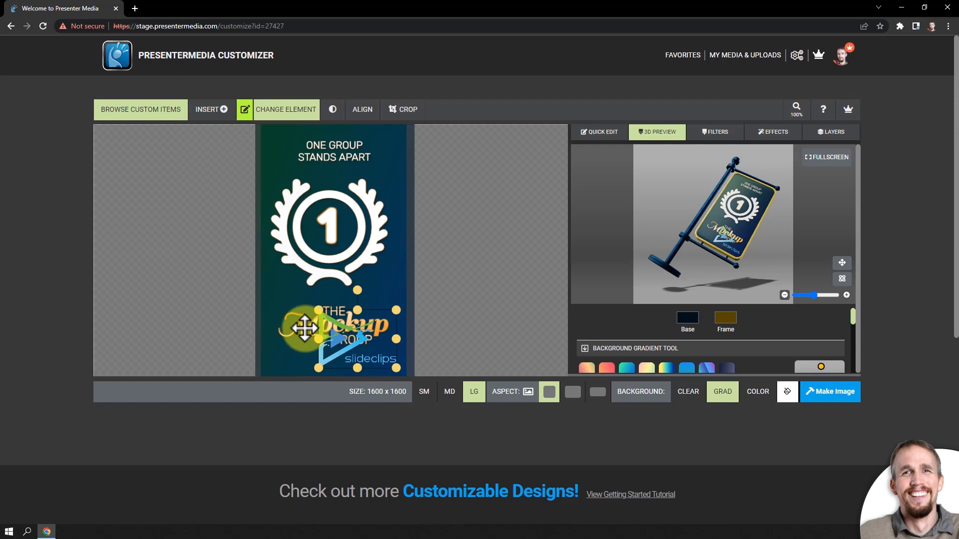
Move The Mockup Group text up over the emblem and place the slideclips logo below it
{"action": "left_click_drag", "start_coordinate": [304, 328], "coordinate": [297, 261]}
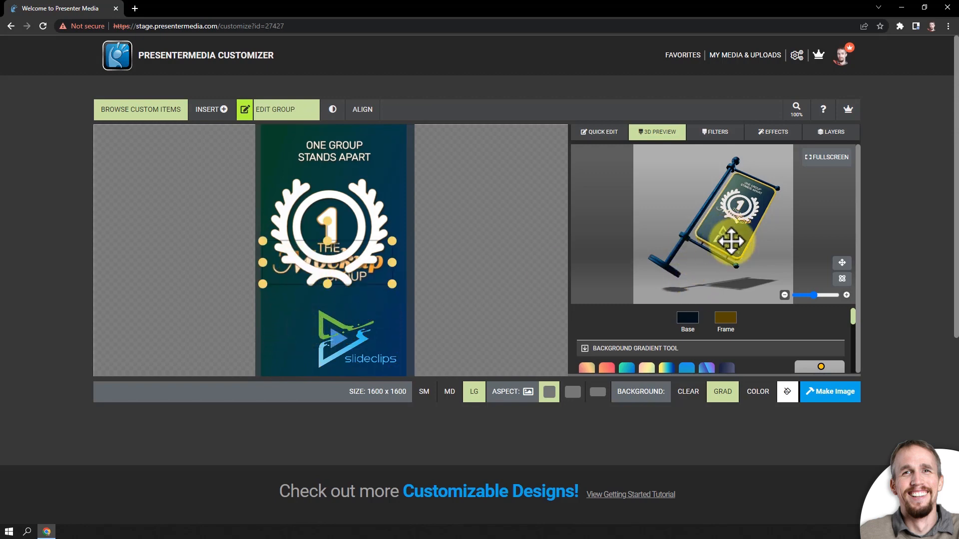
{"action": "scroll", "coordinate": [361, 323], "scroll_direction": "down", "scroll_amount": 1}
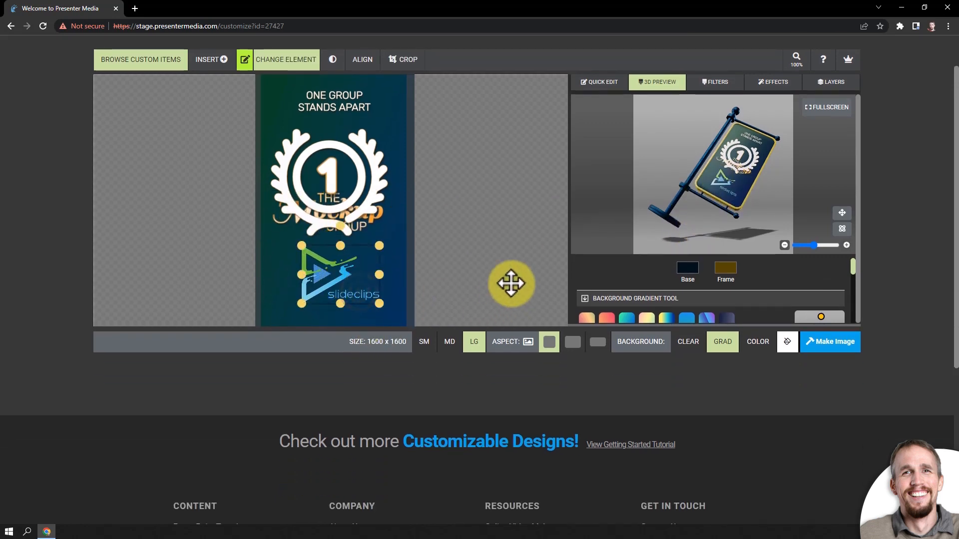
{"action": "scroll", "coordinate": [511, 283], "scroll_direction": "up", "scroll_amount": 1}
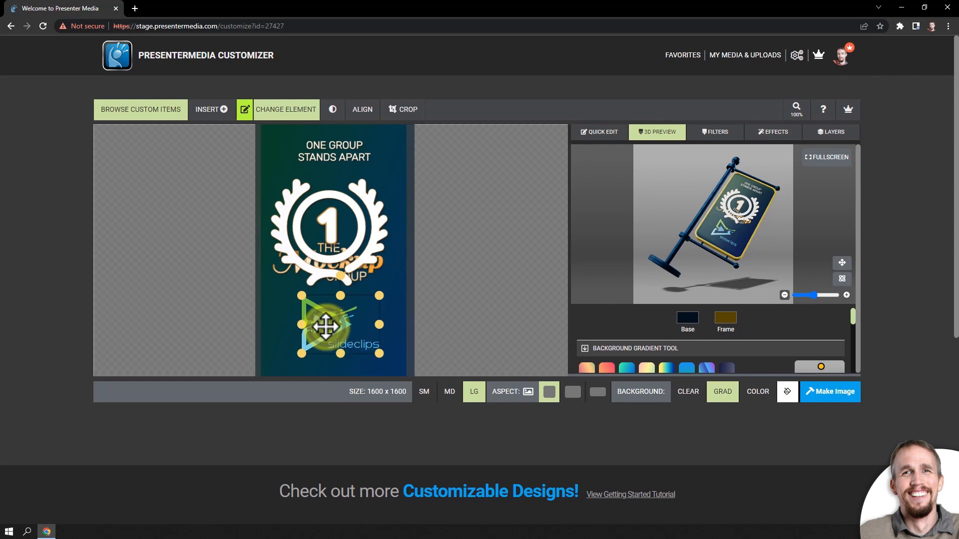
Remove the slideclips logo and rearrange the sign with The Mockup Group text near the bottom and the emblem centered above it
{"action": "left_click_drag", "start_coordinate": [284, 273], "coordinate": [290, 347]}
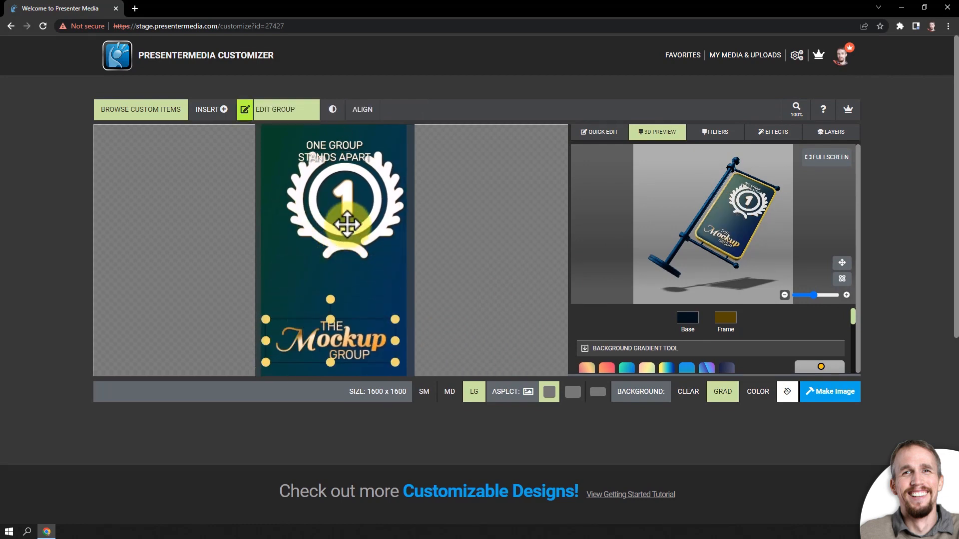
{"action": "left_click_drag", "start_coordinate": [346, 225], "coordinate": [334, 269]}
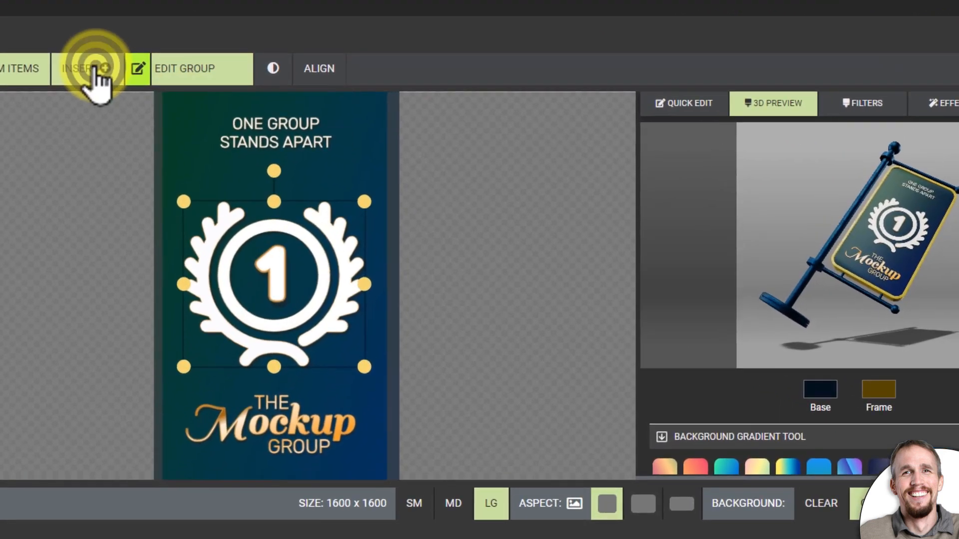
Try the loaded-car icon from the shapes library on the sign and delete it
{"action": "left_click", "coordinate": [129, 80]}
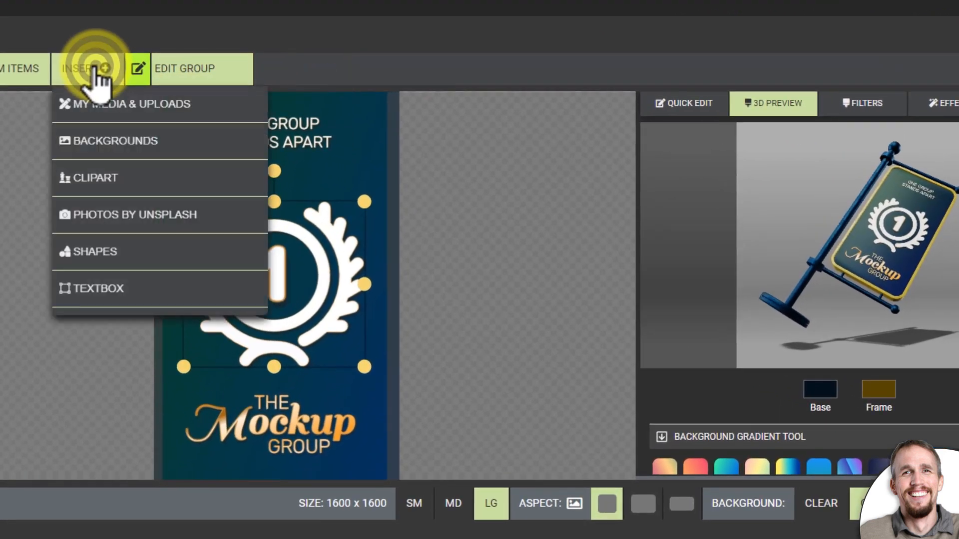
{"action": "left_click", "coordinate": [107, 253]}
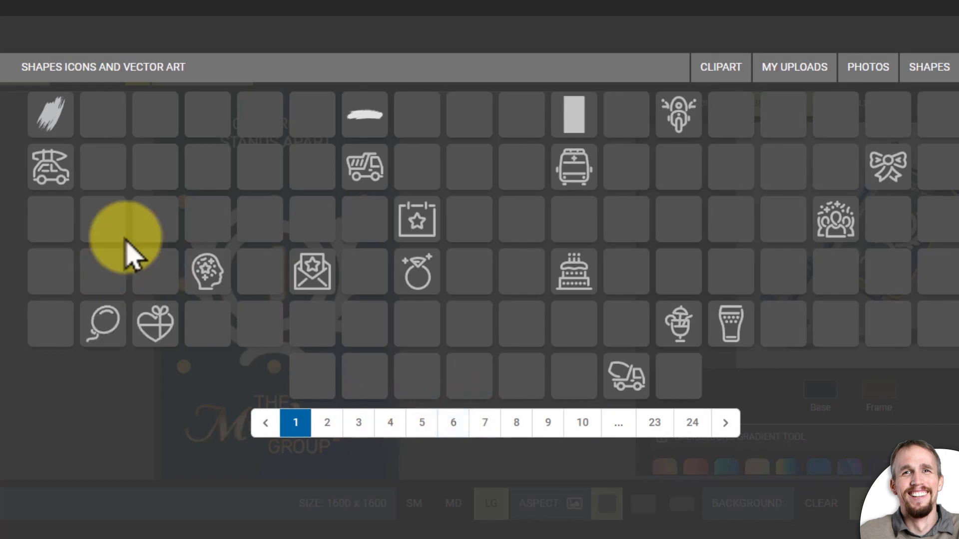
{"action": "scroll", "coordinate": [125, 239], "scroll_direction": "down", "scroll_amount": 2}
{"action": "scroll", "coordinate": [449, 328], "scroll_direction": "up", "scroll_amount": 2}
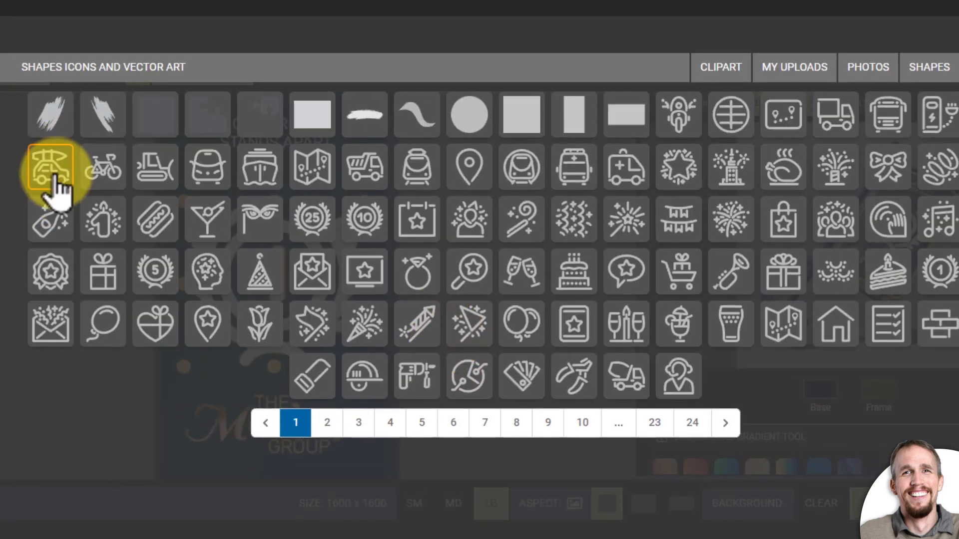
{"action": "left_click", "coordinate": [56, 177]}
{"action": "left_click_drag", "start_coordinate": [283, 240], "coordinate": [271, 355]}
{"action": "key", "text": "Delete"}
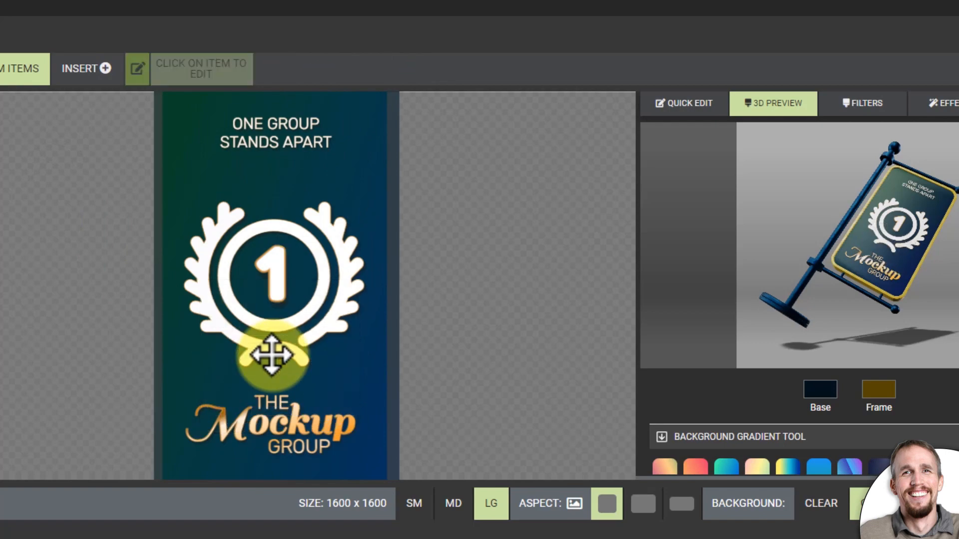
Insert the stacked-cookies photo from the second page of Photos by Unsplash and position it over the sign
{"action": "left_click", "coordinate": [95, 76]}
{"action": "left_click", "coordinate": [92, 71]}
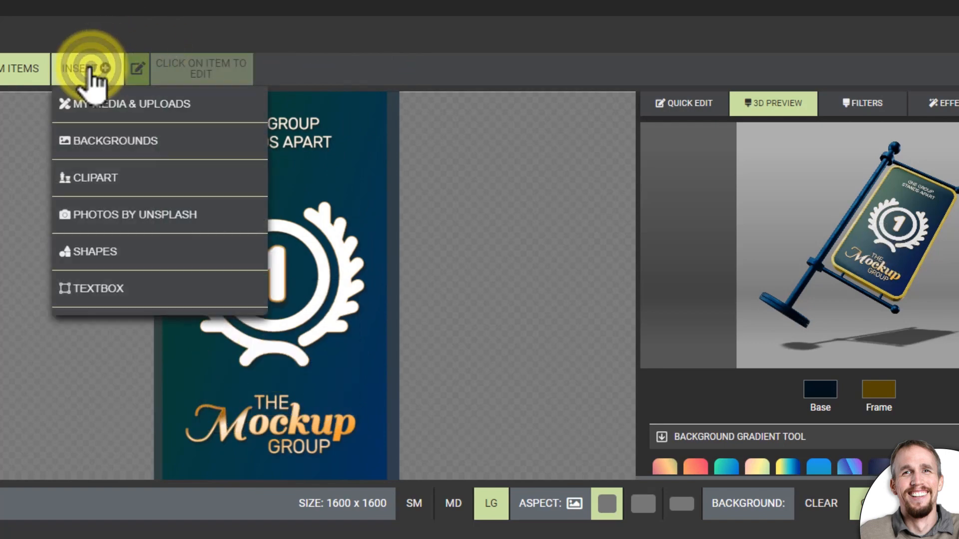
{"action": "left_click", "coordinate": [121, 214]}
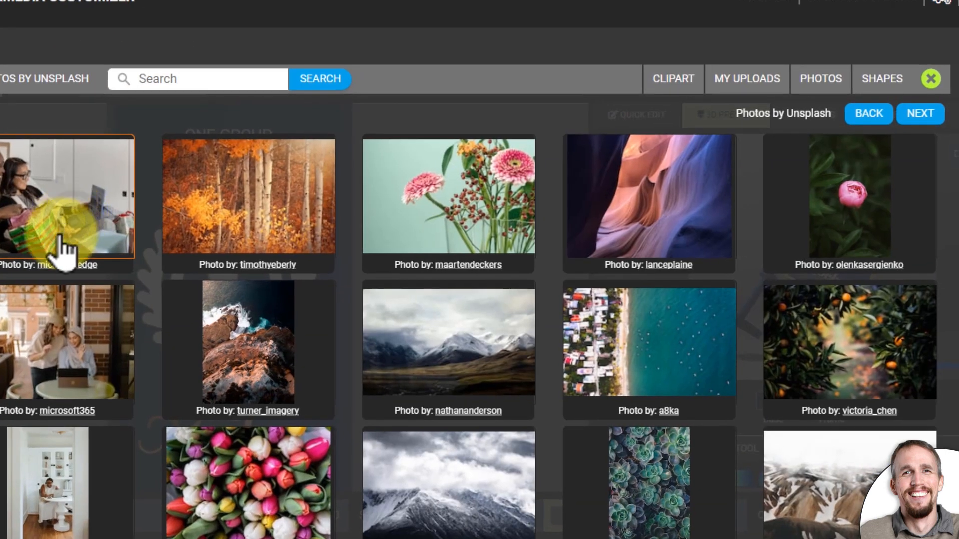
{"action": "scroll", "coordinate": [374, 396], "scroll_direction": "down", "scroll_amount": 3}
{"action": "scroll", "coordinate": [380, 400], "scroll_direction": "up", "scroll_amount": 3}
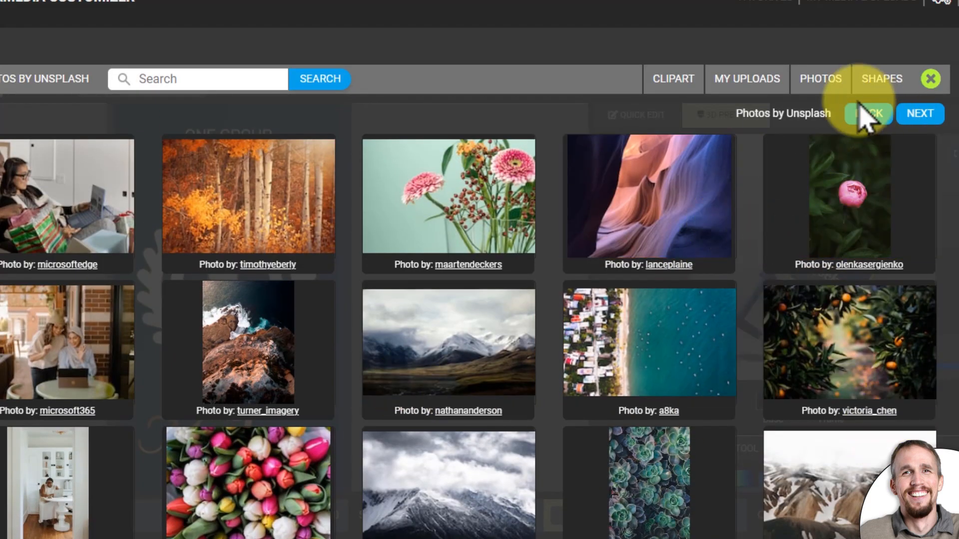
{"action": "left_click", "coordinate": [921, 114]}
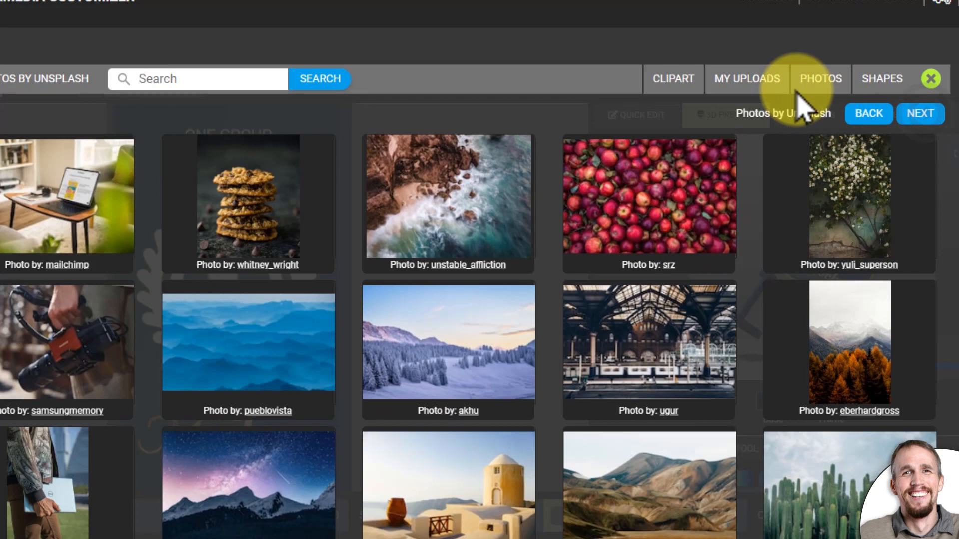
{"action": "left_click", "coordinate": [242, 202]}
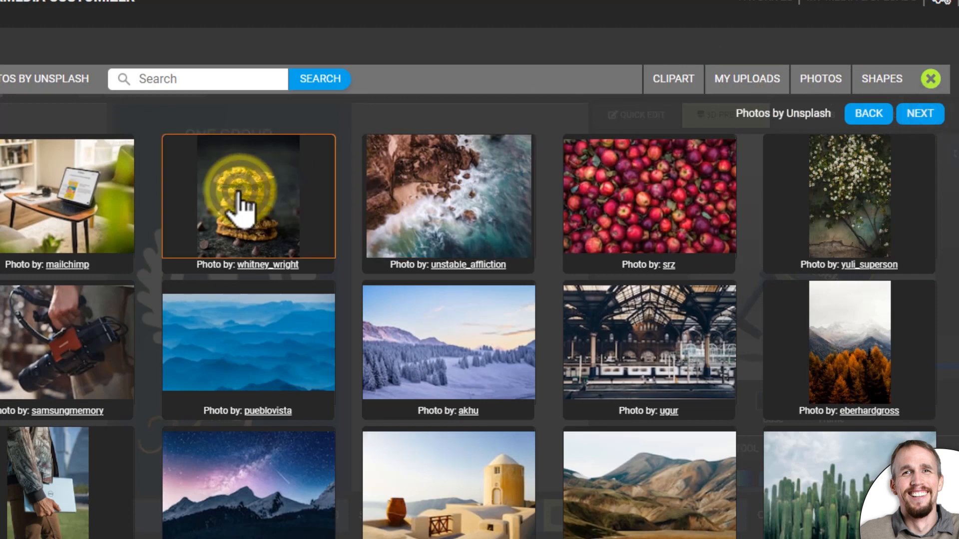
{"action": "left_click_drag", "start_coordinate": [332, 329], "coordinate": [291, 311]}
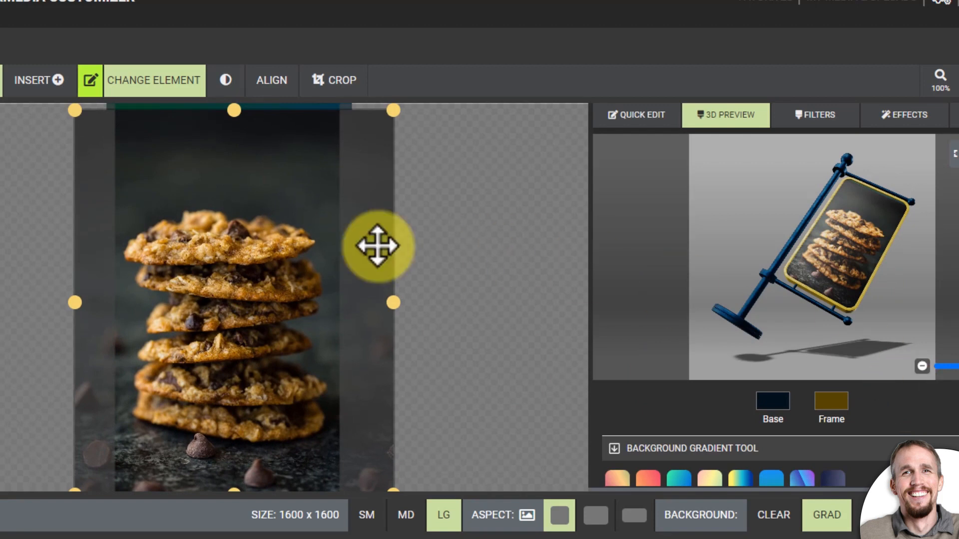
{"action": "left_click_drag", "start_coordinate": [272, 181], "coordinate": [266, 189]}
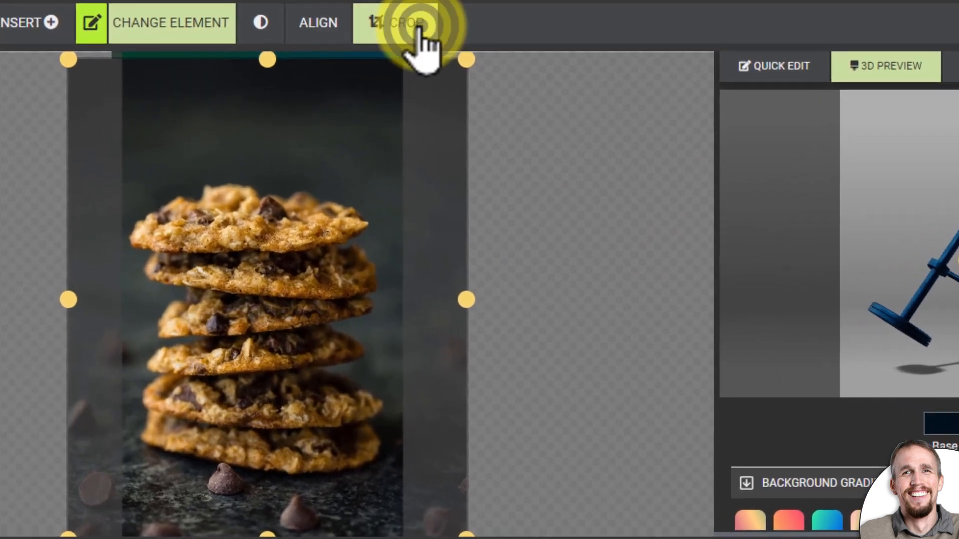
Crop the cookies photo with a circle shape framing the cookie stack
{"action": "left_click", "coordinate": [350, 83]}
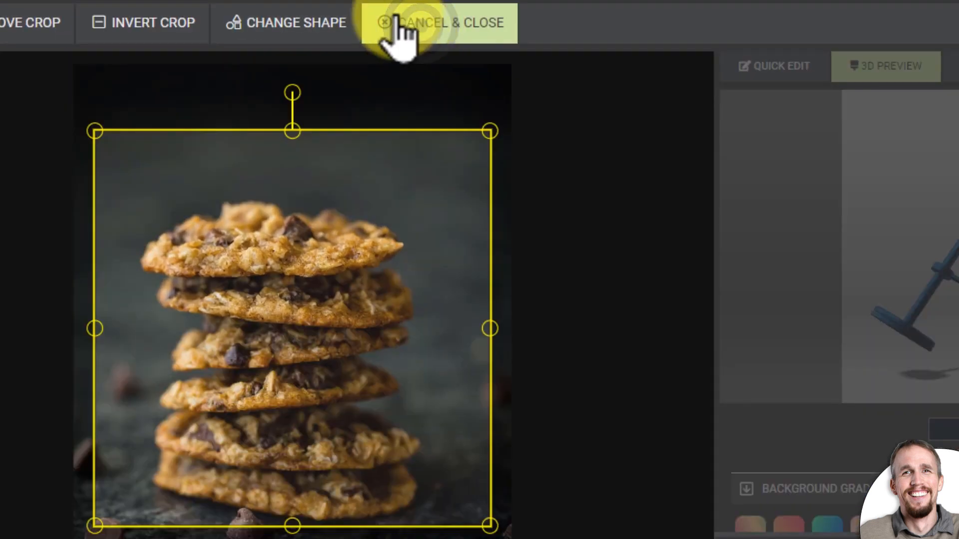
{"action": "left_click", "coordinate": [282, 38]}
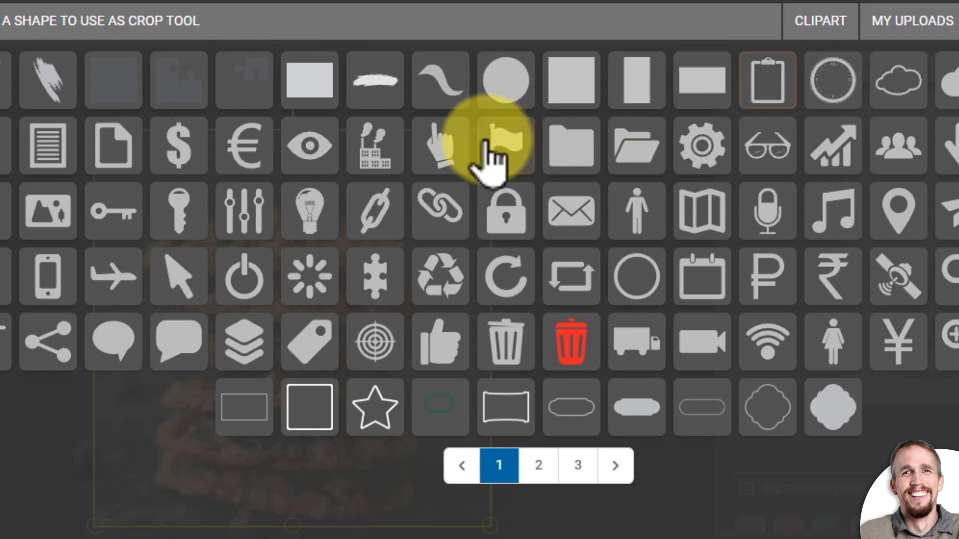
{"action": "left_click", "coordinate": [510, 82]}
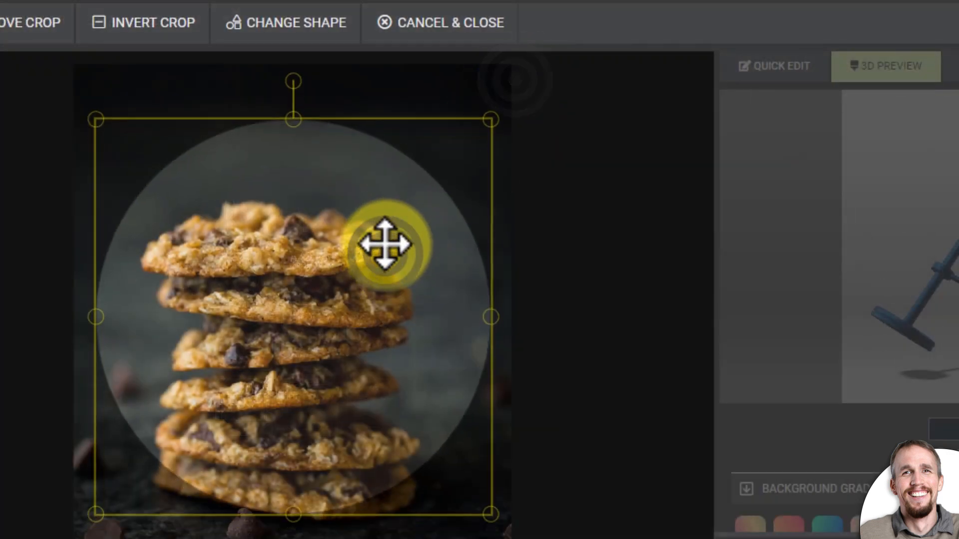
{"action": "left_click_drag", "start_coordinate": [385, 245], "coordinate": [381, 253]}
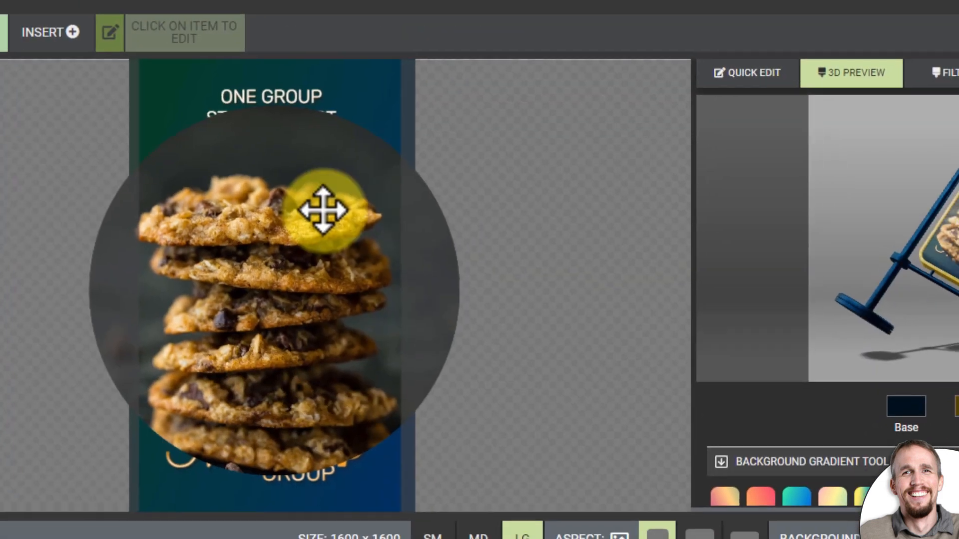
Scale down the circular cookies photo and center it inside the laurel wreath emblem
{"action": "left_click_drag", "start_coordinate": [321, 210], "coordinate": [324, 227]}
{"action": "left_click_drag", "start_coordinate": [433, 138], "coordinate": [307, 217]}
{"action": "left_click_drag", "start_coordinate": [255, 293], "coordinate": [308, 226]}
{"action": "left_click_drag", "start_coordinate": [366, 177], "coordinate": [333, 243]}
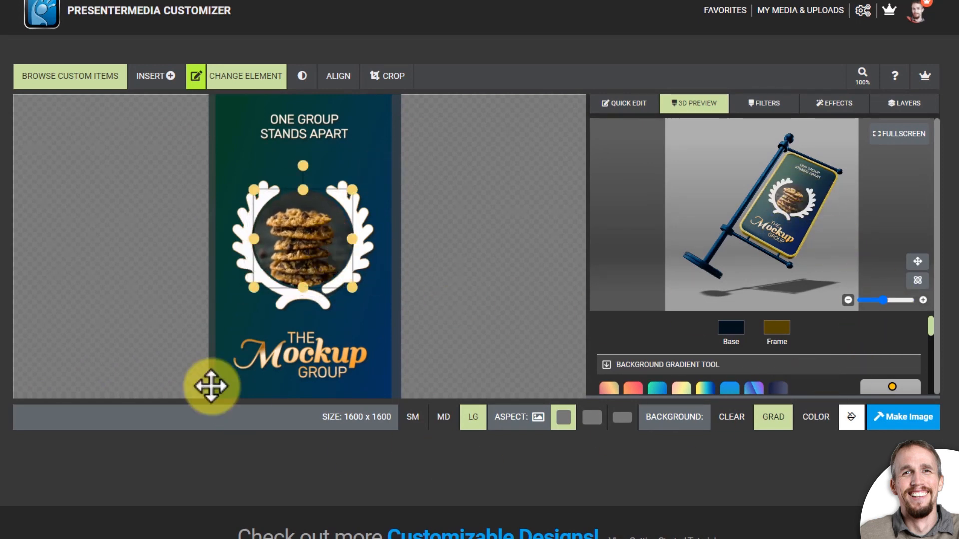
{"action": "left_click_drag", "start_coordinate": [353, 190], "coordinate": [348, 196]}
{"action": "left_click_drag", "start_coordinate": [320, 219], "coordinate": [323, 215]}
Use quick text editing to replace the word Mockup with Award and GROUP with Major
{"action": "left_click", "coordinate": [308, 344]}
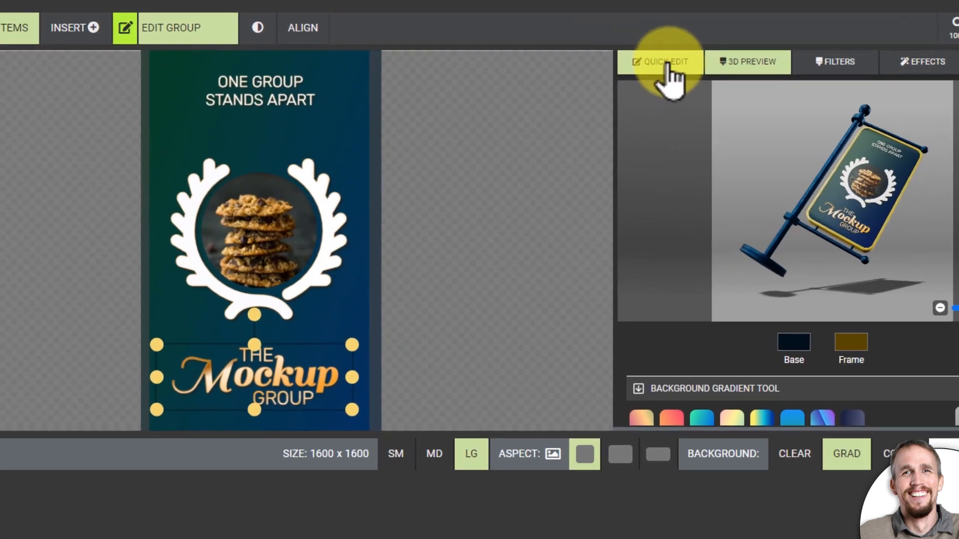
{"action": "left_click", "coordinate": [631, 104]}
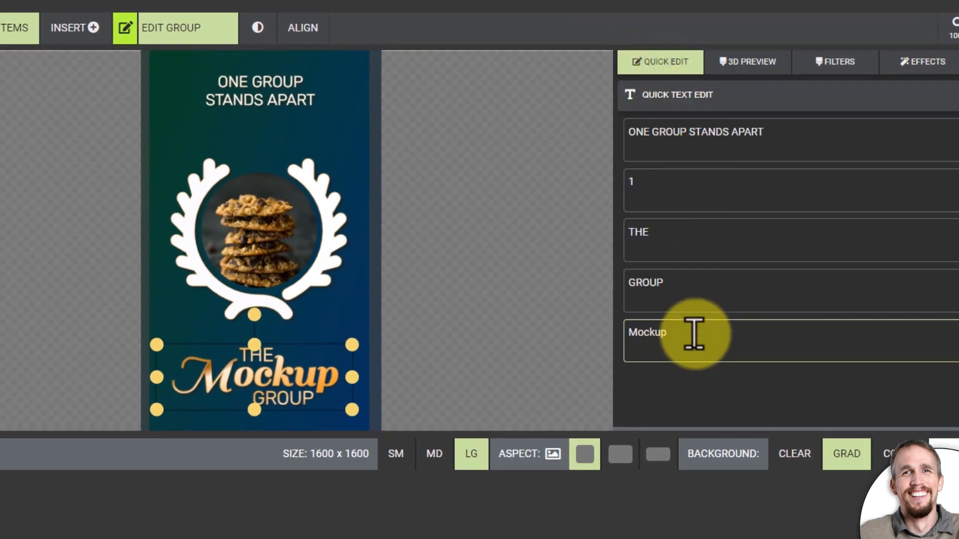
{"action": "scroll", "coordinate": [229, 95], "scroll_direction": "down", "scroll_amount": 1}
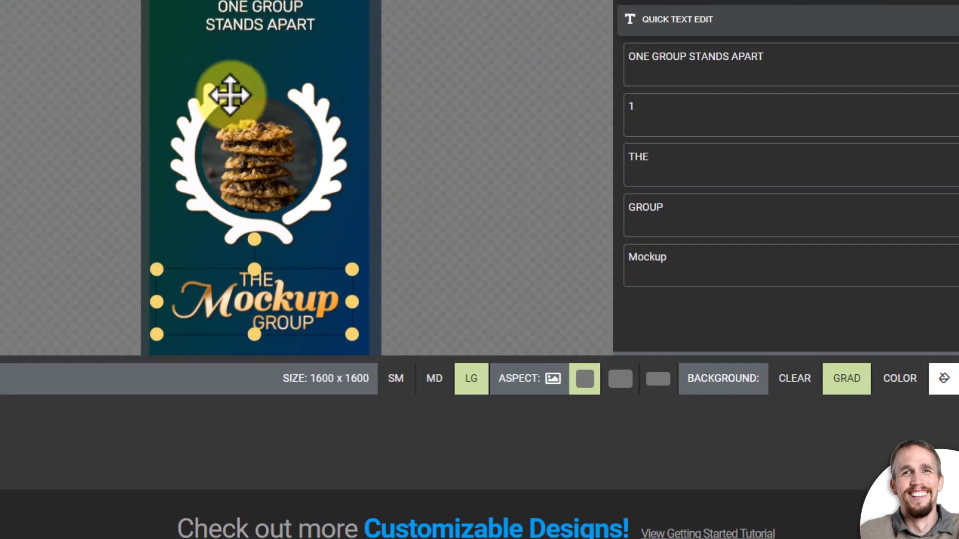
{"action": "scroll", "coordinate": [370, 253], "scroll_direction": "up", "scroll_amount": 1}
{"action": "left_click_drag", "start_coordinate": [687, 332], "coordinate": [606, 337]}
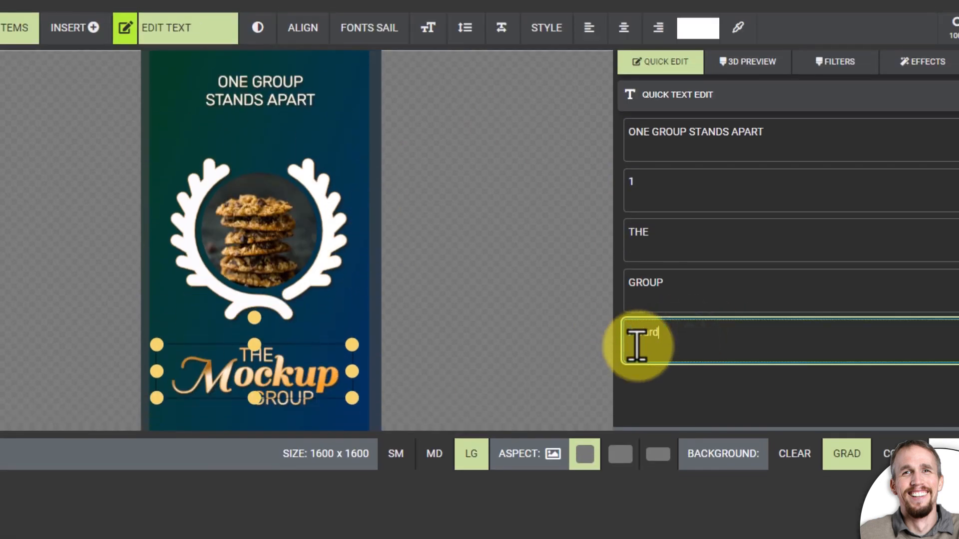
{"action": "type", "text": "Award"}
{"action": "left_click", "coordinate": [697, 300]}
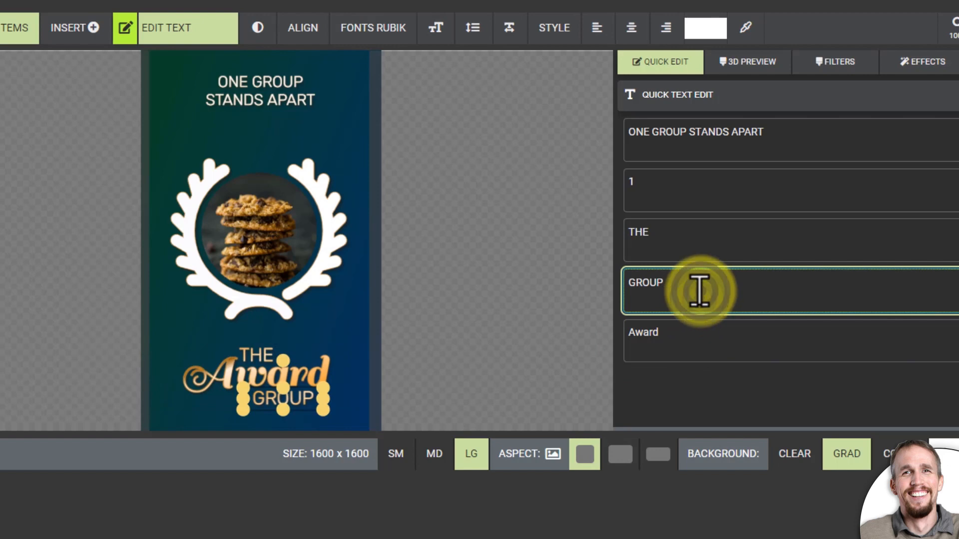
{"action": "left_click_drag", "start_coordinate": [699, 291], "coordinate": [563, 285]}
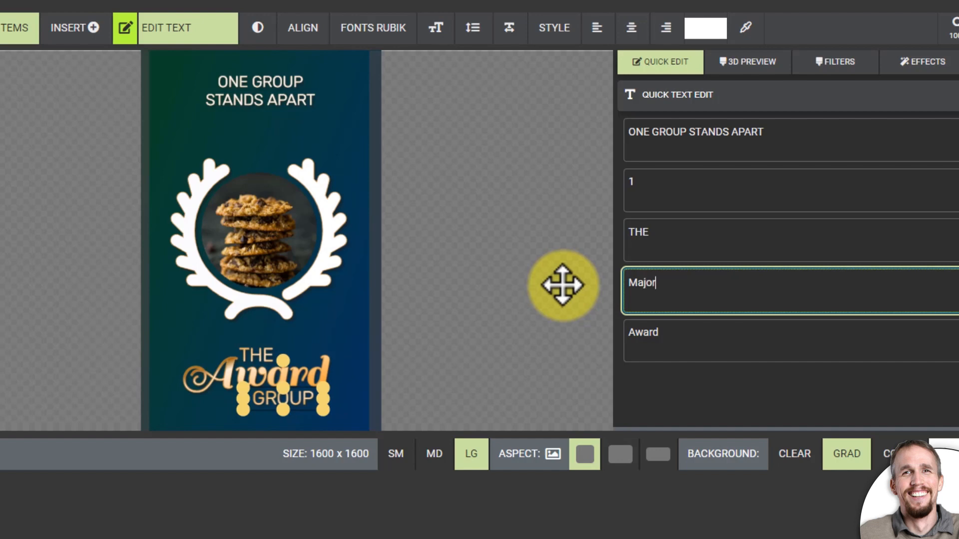
{"action": "left_click", "coordinate": [723, 327]}
{"action": "left_click", "coordinate": [434, 401]}
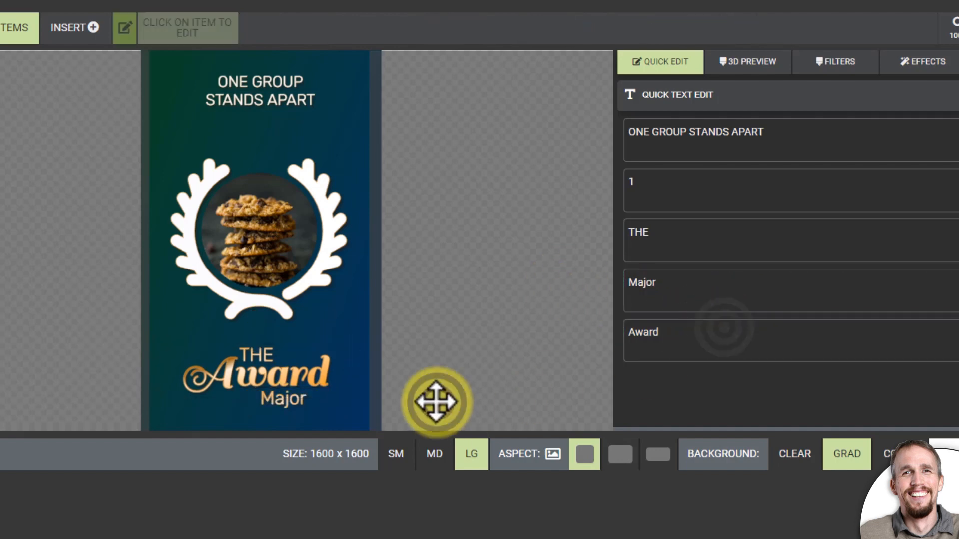
Open the grouped sign text for individual editing and move the word Major above THE Award
{"action": "left_click", "coordinate": [250, 360]}
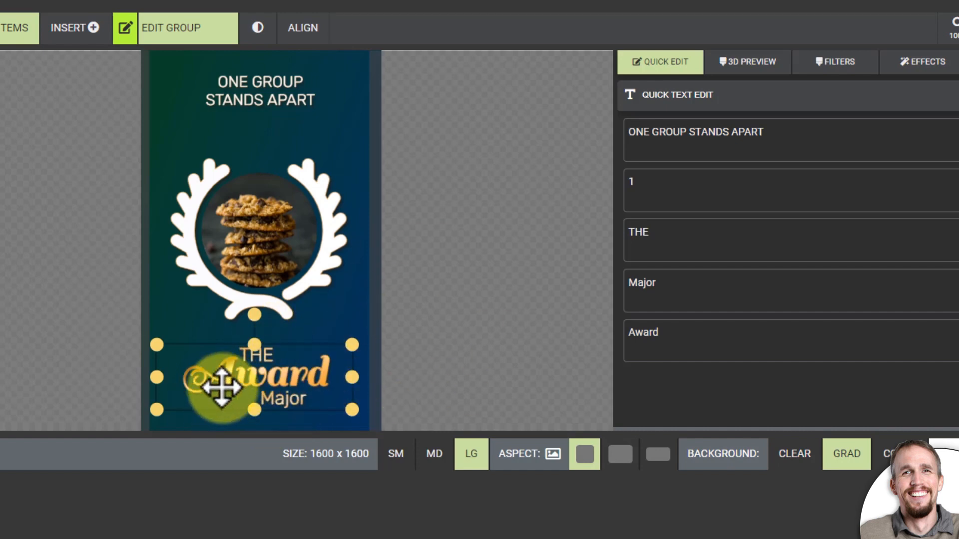
{"action": "left_click", "coordinate": [443, 370]}
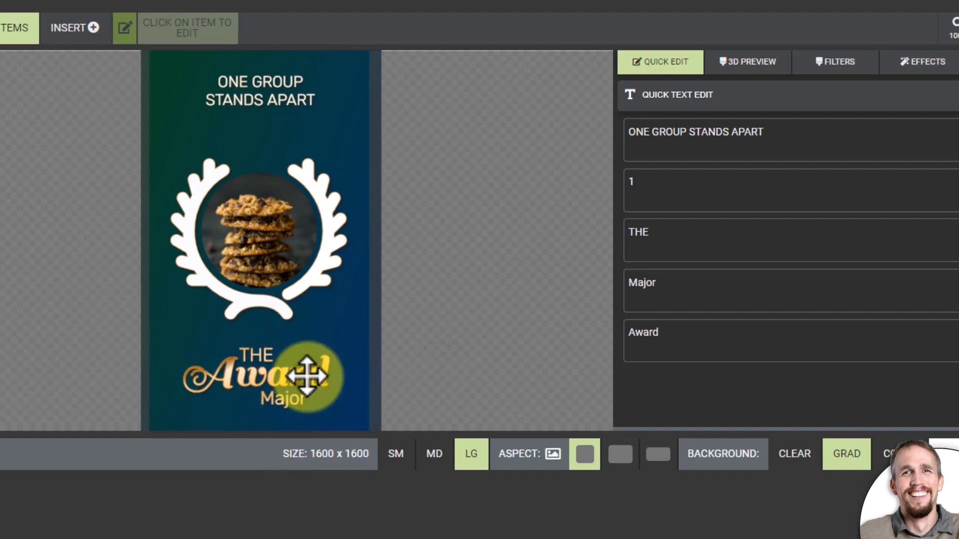
{"action": "left_click", "coordinate": [256, 374]}
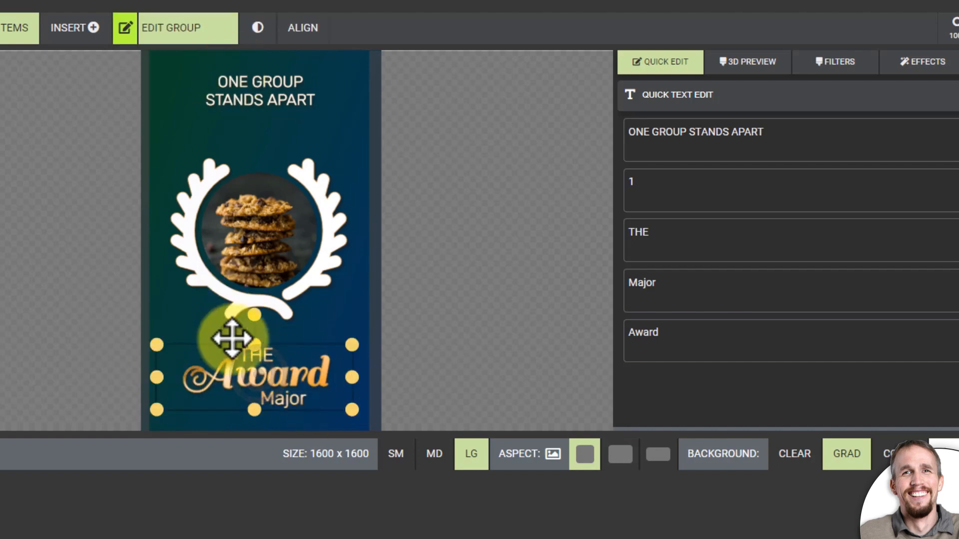
{"action": "double_click", "coordinate": [257, 378]}
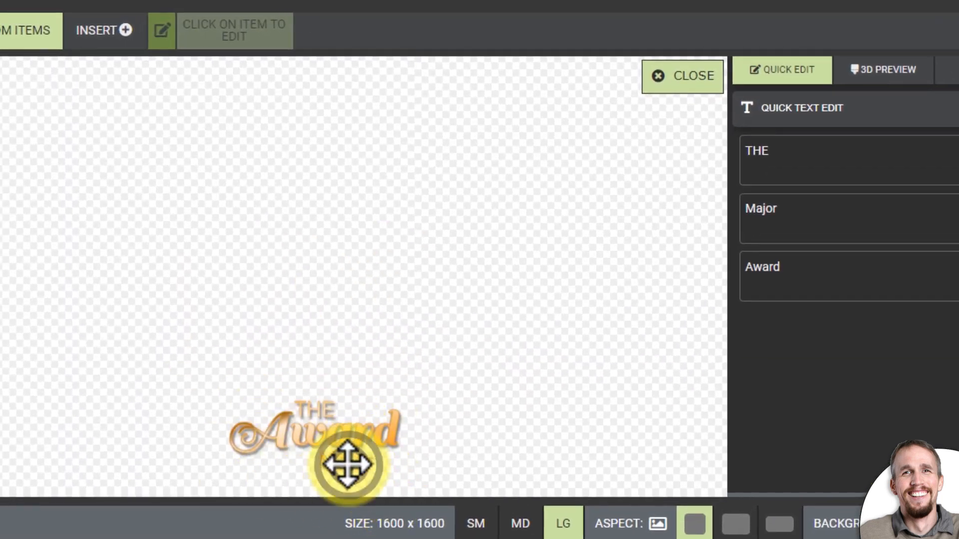
{"action": "left_click_drag", "start_coordinate": [347, 464], "coordinate": [347, 349]}
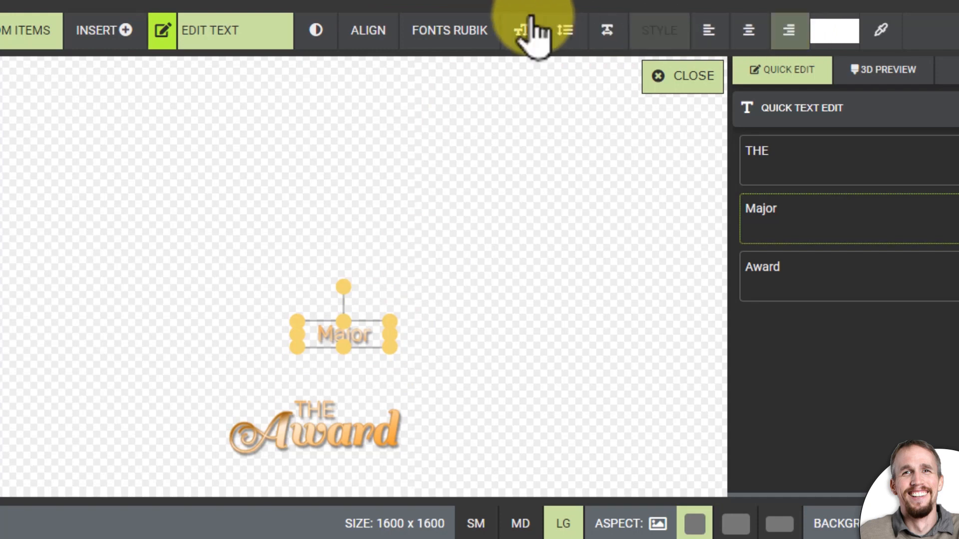
Increase the font size of the word Major
{"action": "left_click", "coordinate": [660, 34]}
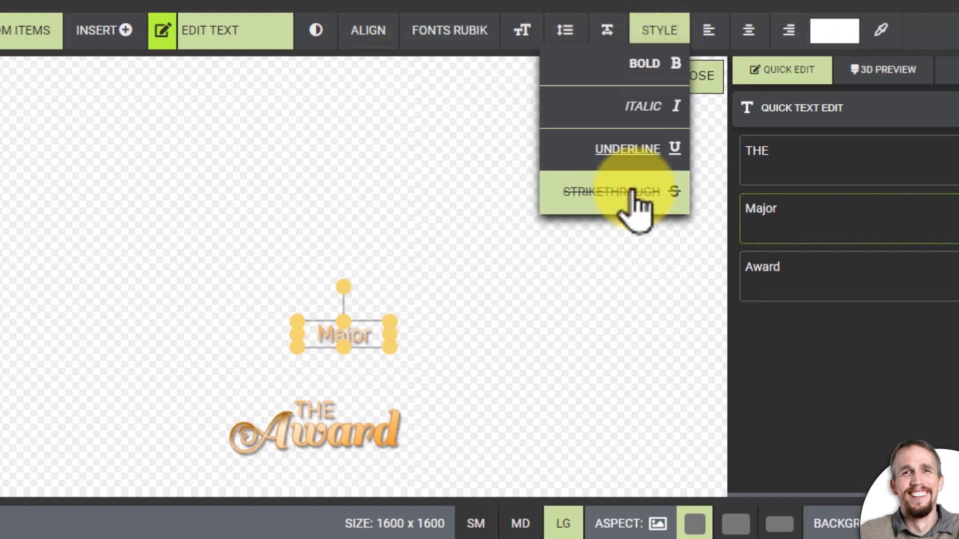
{"action": "left_click", "coordinate": [655, 27]}
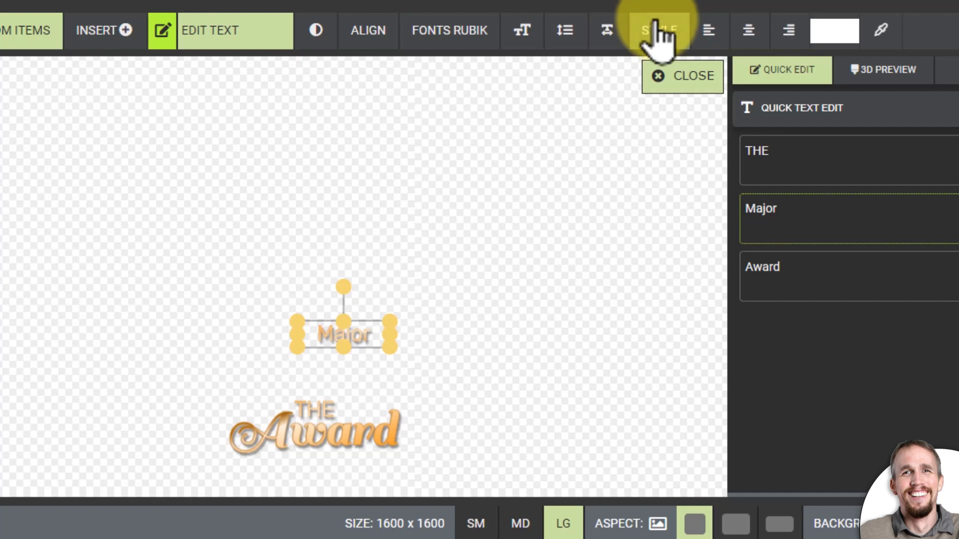
{"action": "left_click", "coordinate": [523, 35]}
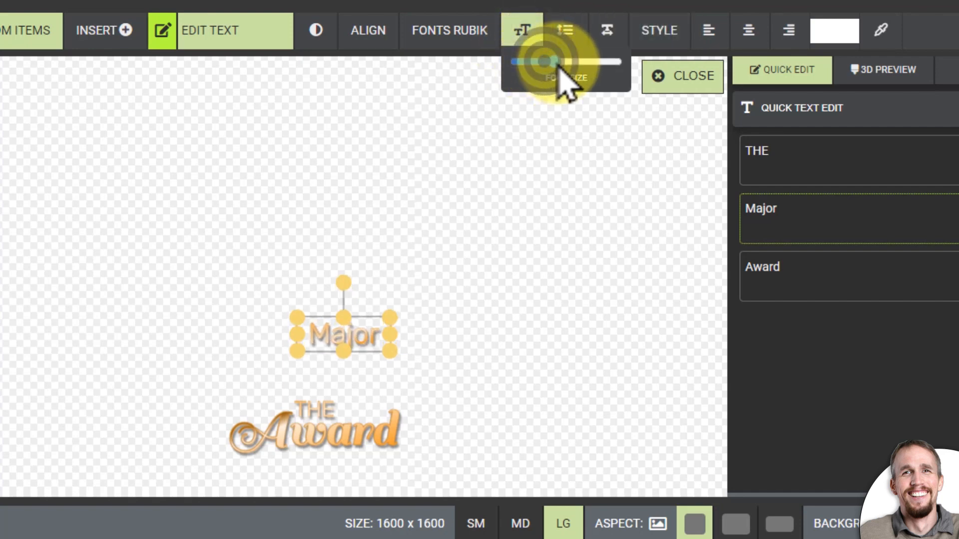
{"action": "left_click_drag", "start_coordinate": [559, 67], "coordinate": [583, 73]}
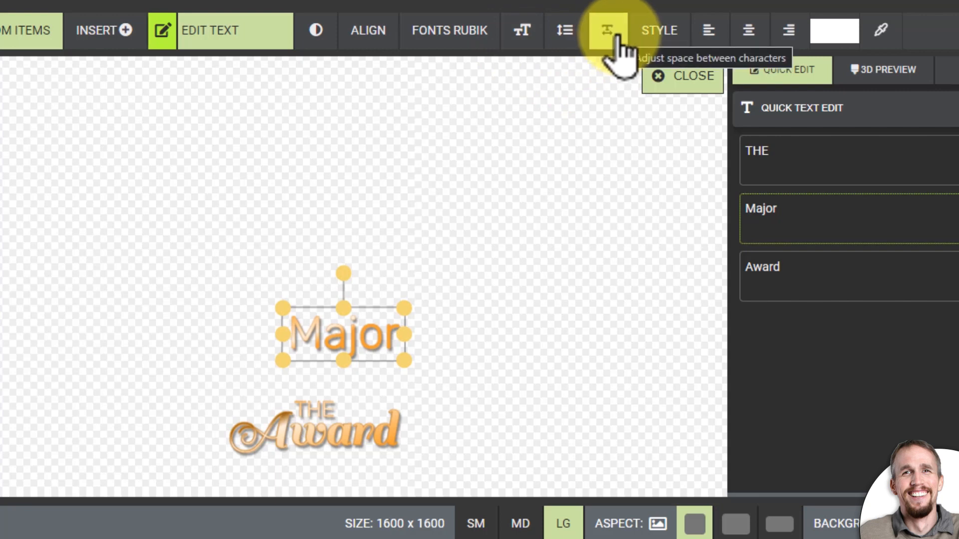
Scale Major down slightly and arrange THE and Major side by side directly above the word Award
{"action": "left_click_drag", "start_coordinate": [404, 308], "coordinate": [388, 324]}
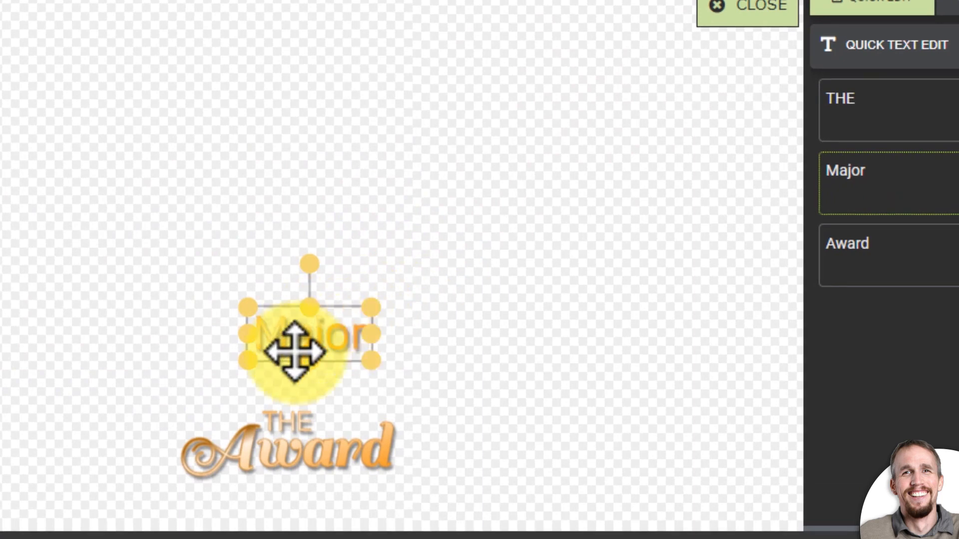
{"action": "left_click_drag", "start_coordinate": [341, 345], "coordinate": [349, 308]}
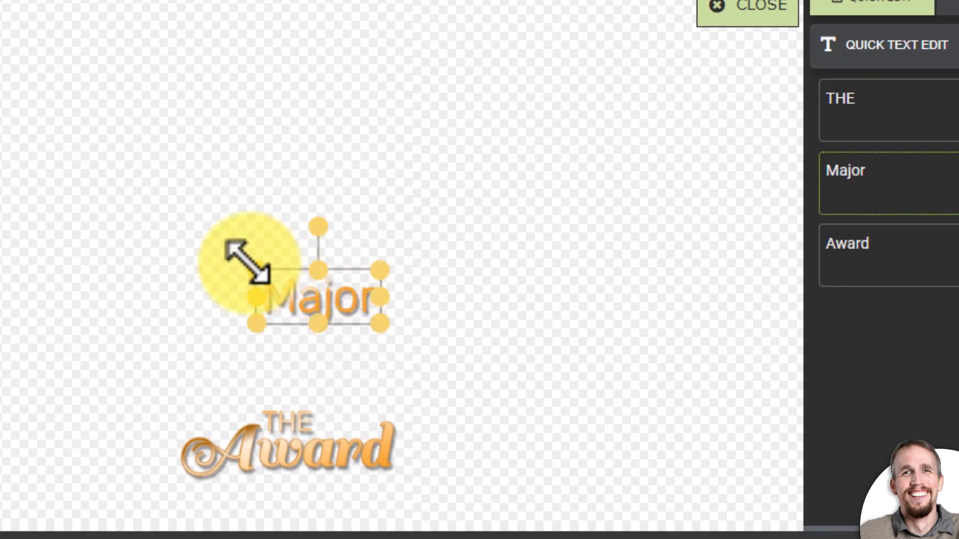
{"action": "mouse_move", "coordinate": [382, 264]}
{"action": "left_mouse_down"}
{"action": "mouse_move", "coordinate": [428, 250]}
{"action": "mouse_move", "coordinate": [371, 275]}
{"action": "left_mouse_up"}
{"action": "left_click_drag", "start_coordinate": [290, 419], "coordinate": [171, 353]}
{"action": "left_click_drag", "start_coordinate": [318, 303], "coordinate": [317, 404]}
{"action": "left_click_drag", "start_coordinate": [157, 360], "coordinate": [208, 351]}
{"action": "left_click_drag", "start_coordinate": [278, 336], "coordinate": [254, 384]}
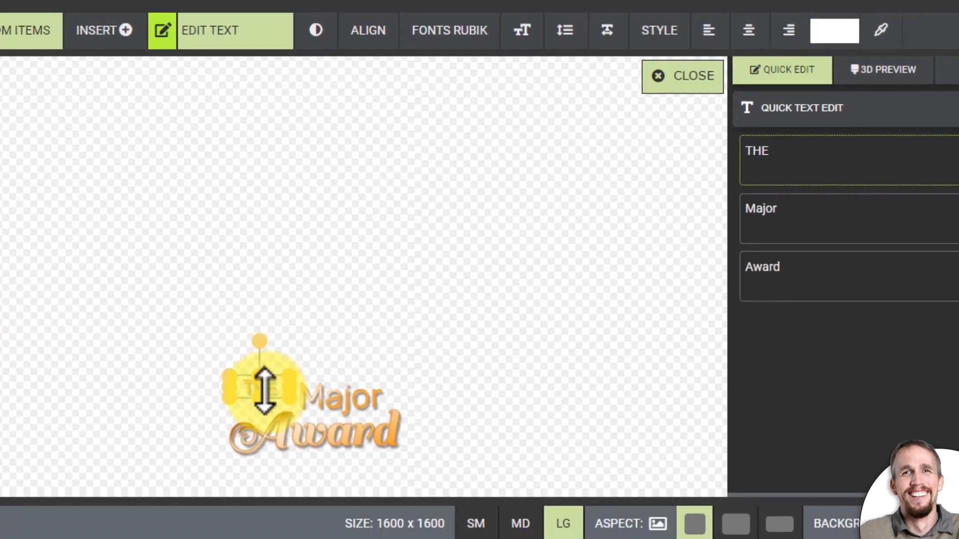
{"action": "left_click", "coordinate": [410, 344]}
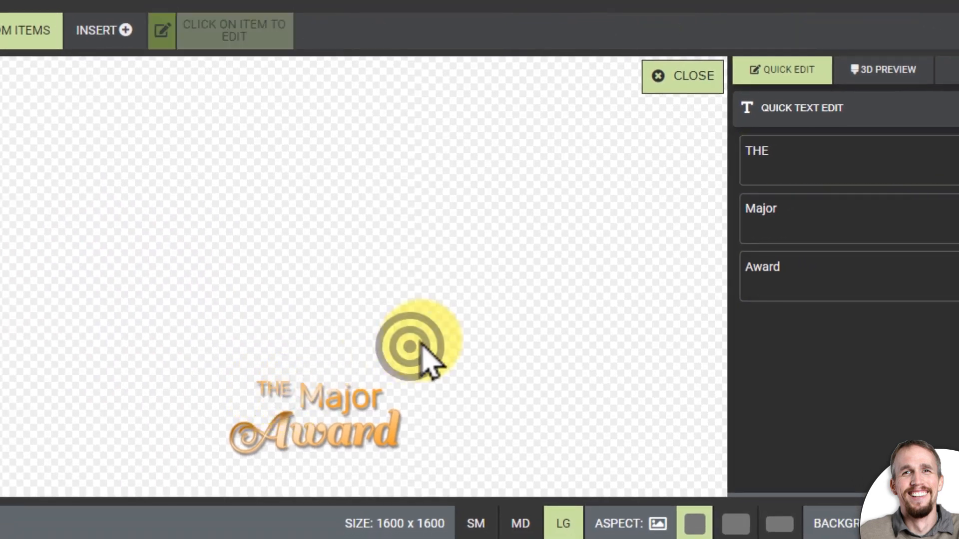
{"action": "left_click", "coordinate": [363, 403]}
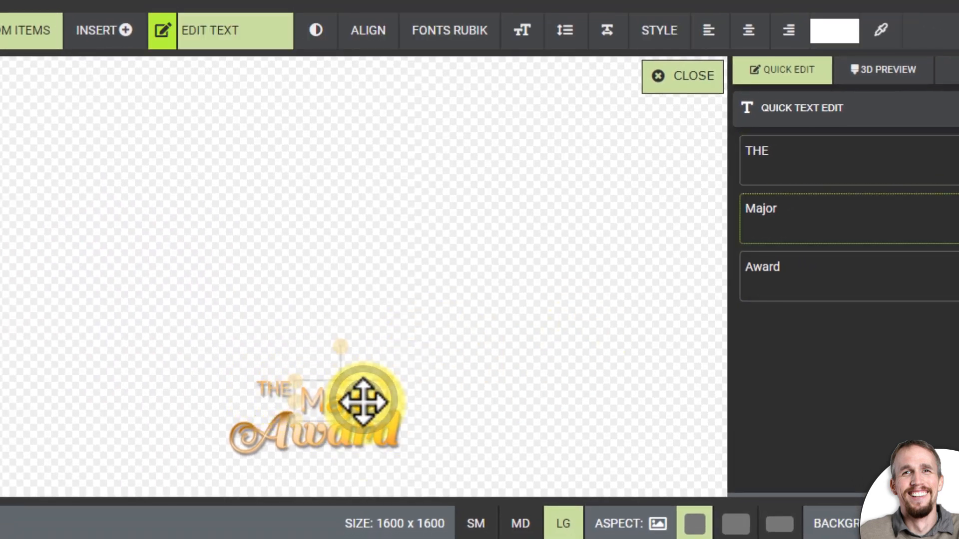
{"action": "left_click", "coordinate": [514, 420]}
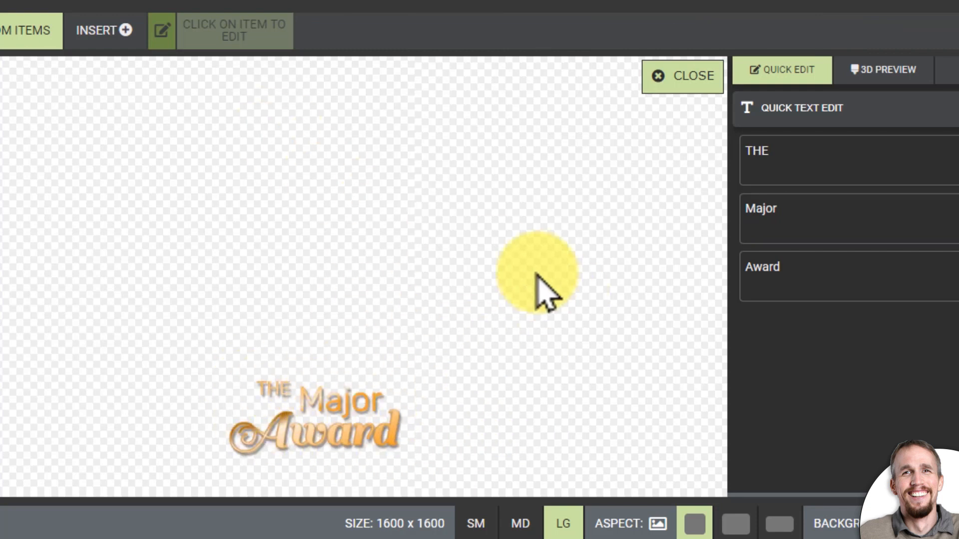
Close the group editing, then enlarge THE Major Award group and place it below the laurel wreath
{"action": "left_click", "coordinate": [682, 75]}
{"action": "left_click", "coordinate": [322, 399]}
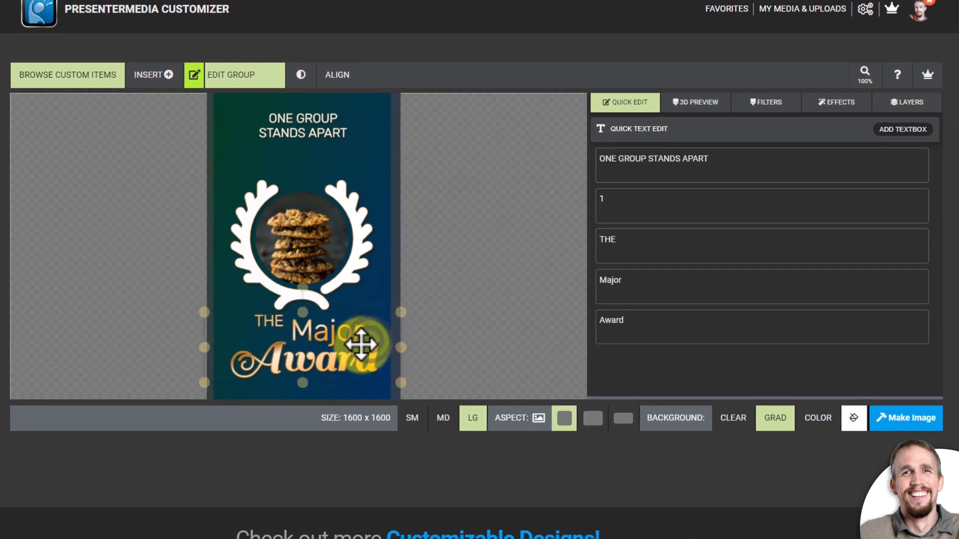
{"action": "left_click_drag", "start_coordinate": [361, 344], "coordinate": [344, 365]}
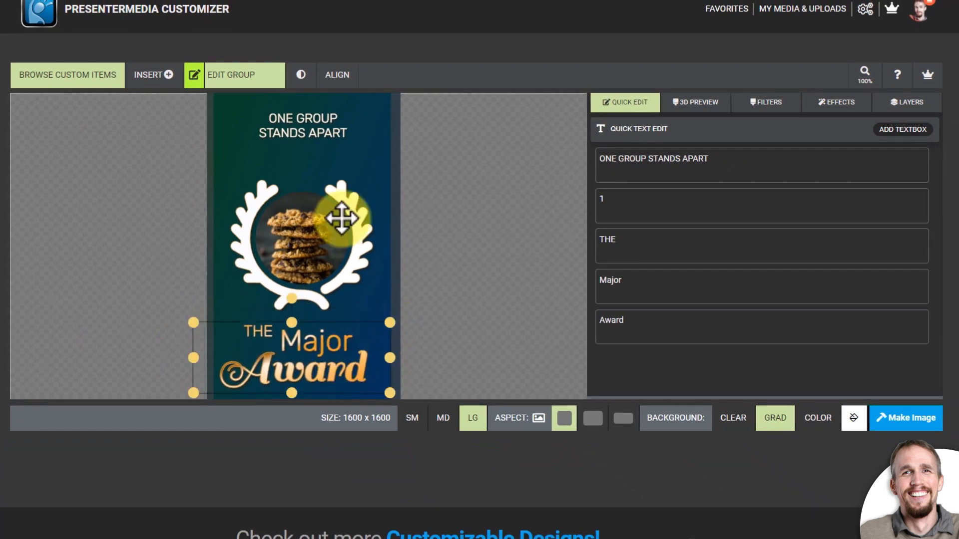
Enlarge the ONE GROUP STANDS APART heading and center it above the laurel wreath
{"action": "left_click", "coordinate": [313, 141]}
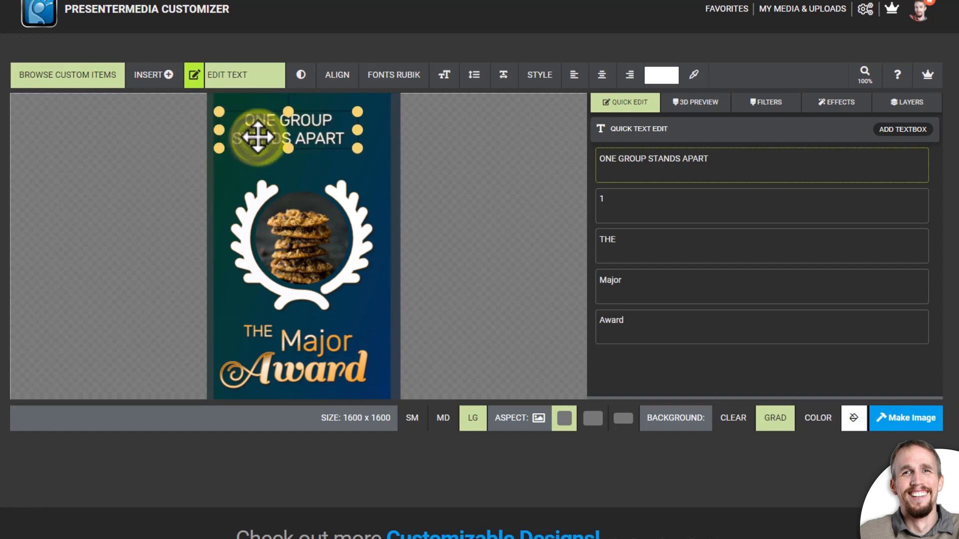
{"action": "left_click_drag", "start_coordinate": [258, 137], "coordinate": [267, 144]}
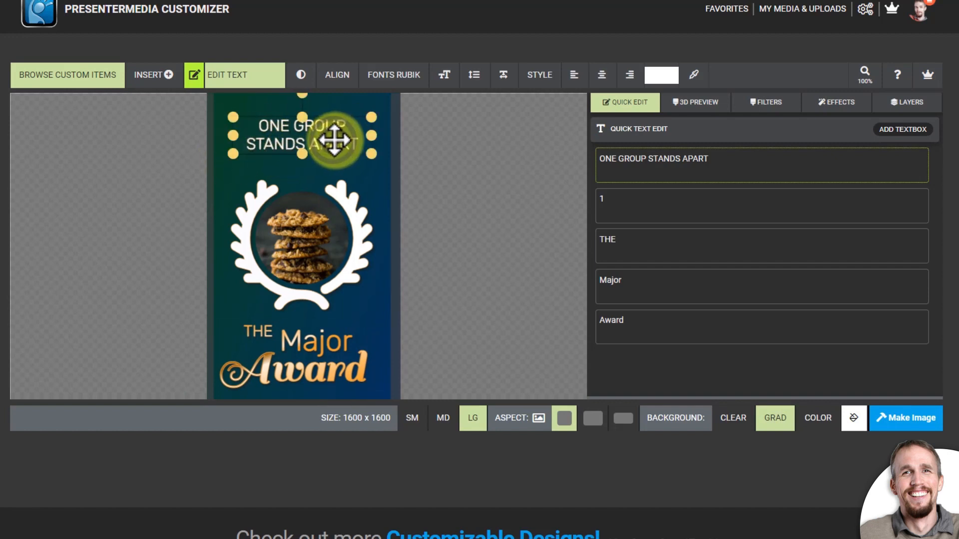
Examine the updated street sign in the full-screen 3D preview and return to the editor
{"action": "left_click", "coordinate": [712, 111]}
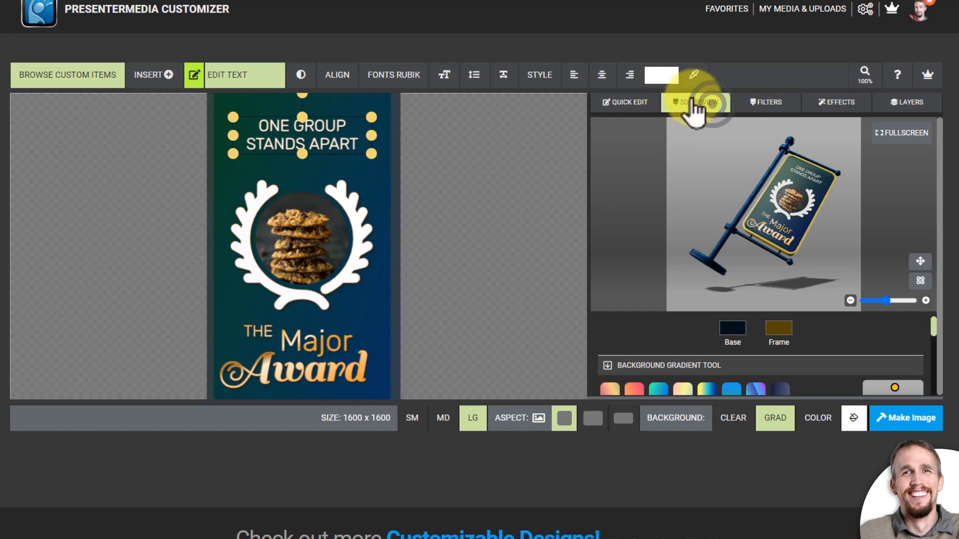
{"action": "left_click", "coordinate": [902, 136]}
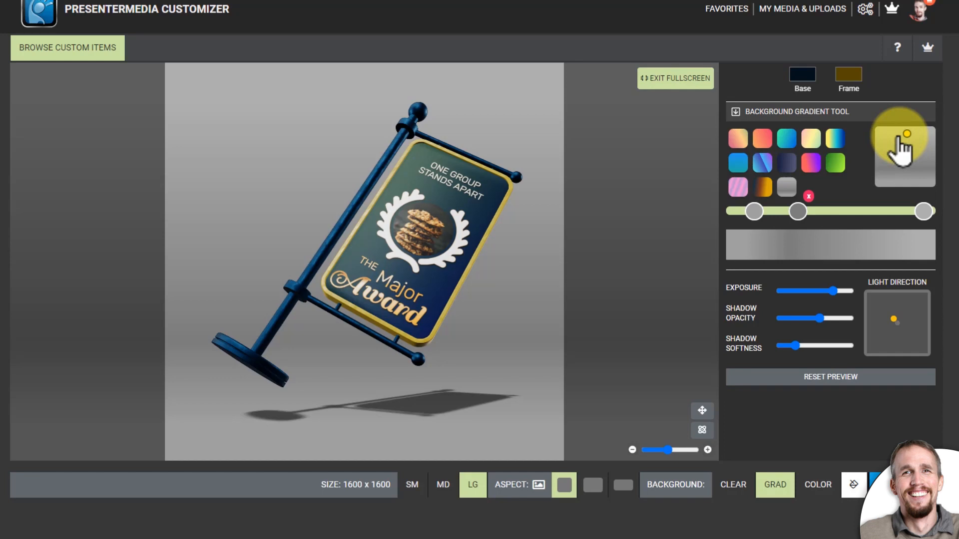
{"action": "left_click", "coordinate": [669, 80]}
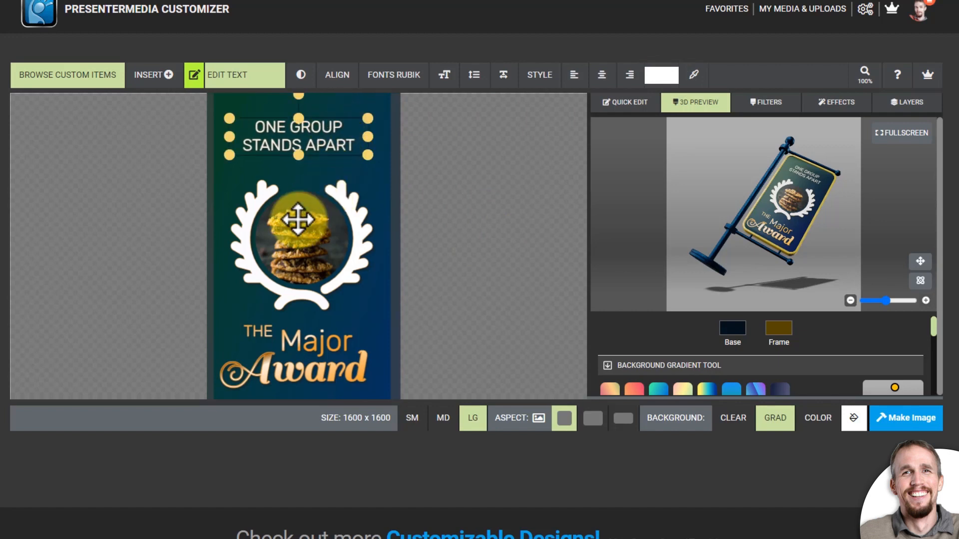
Replace the cookies photo with the Unsplash tulips photo in the same circular crop and check it in the full-screen 3D preview
{"action": "left_click", "coordinate": [298, 235]}
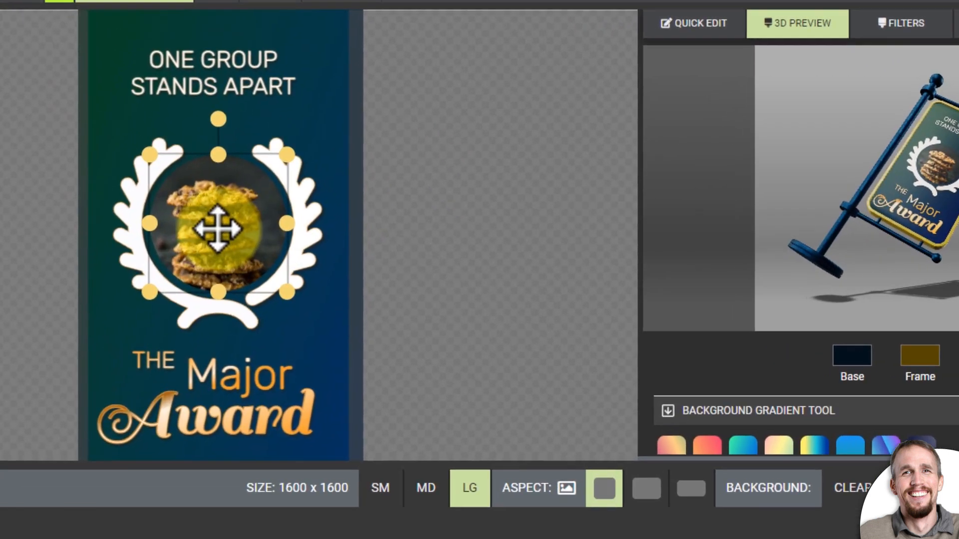
{"action": "right_click", "coordinate": [217, 229]}
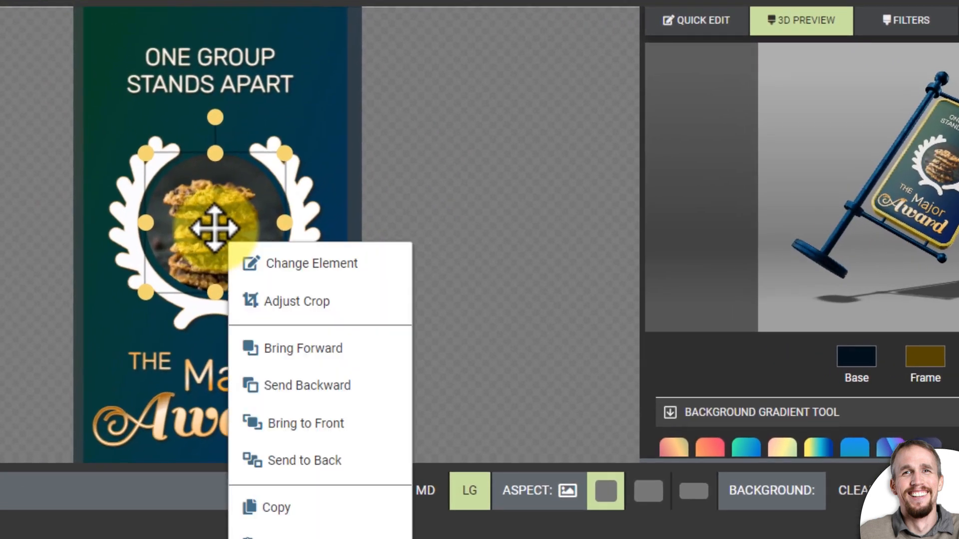
{"action": "left_click", "coordinate": [295, 265]}
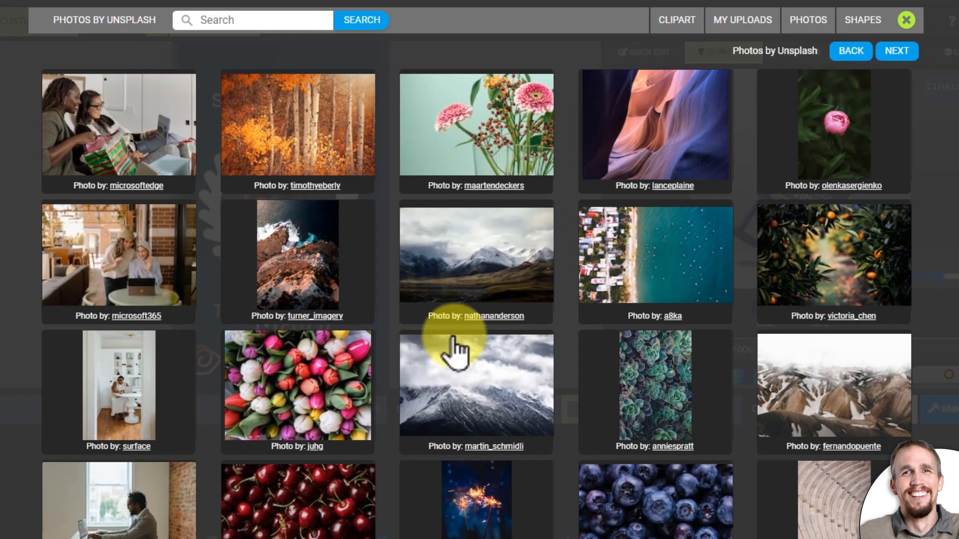
{"action": "left_click", "coordinate": [301, 358]}
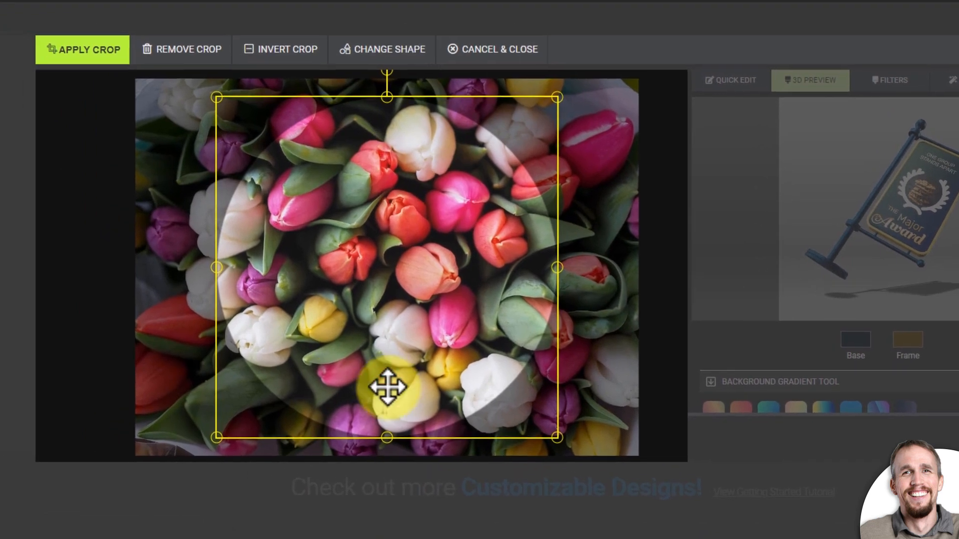
{"action": "left_click", "coordinate": [92, 52]}
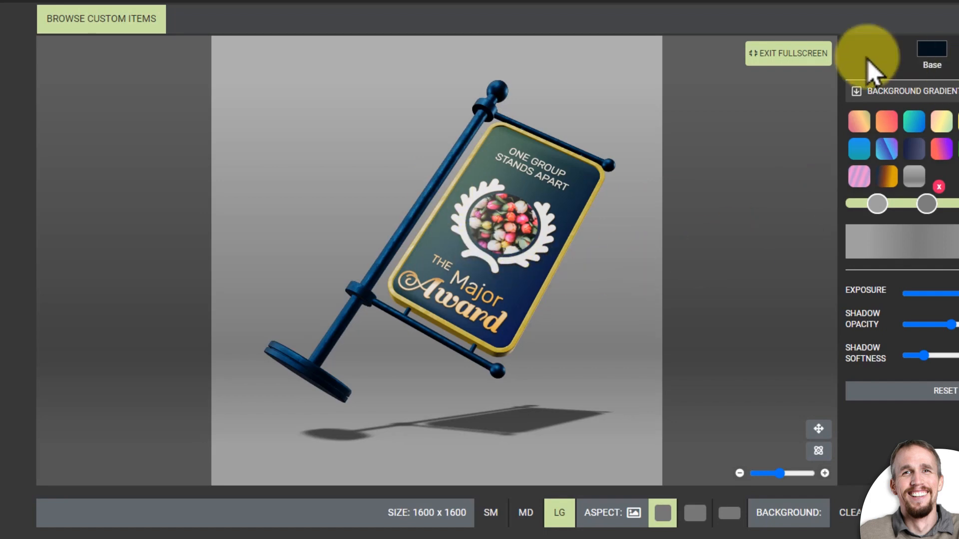
{"action": "left_click", "coordinate": [779, 53]}
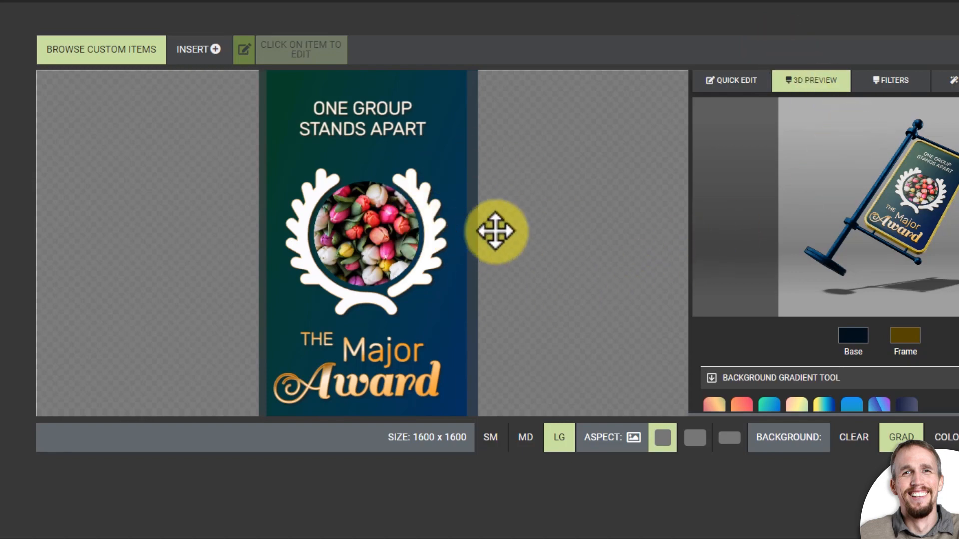
Insert the yellow masked-face emoji clipart into the sign design
{"action": "left_click", "coordinate": [200, 50]}
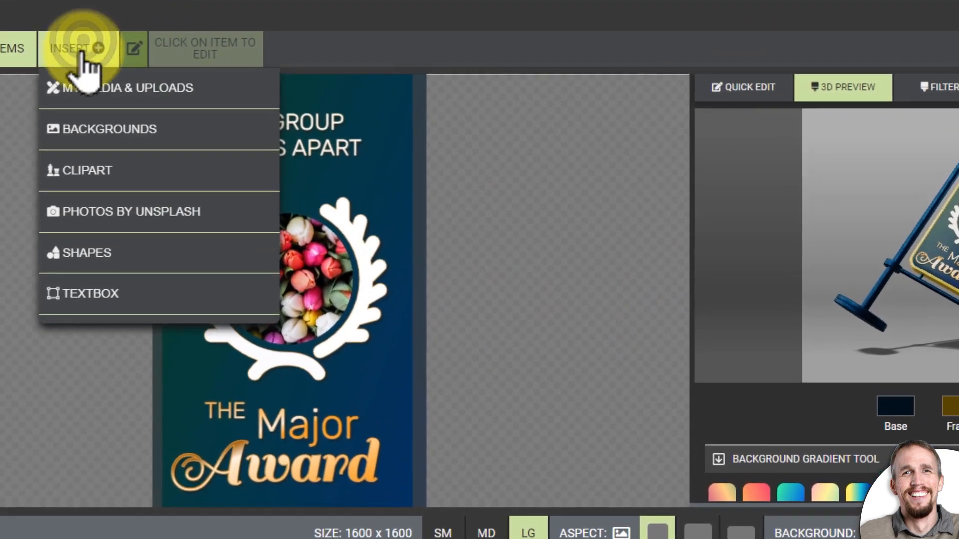
{"action": "left_click", "coordinate": [85, 170]}
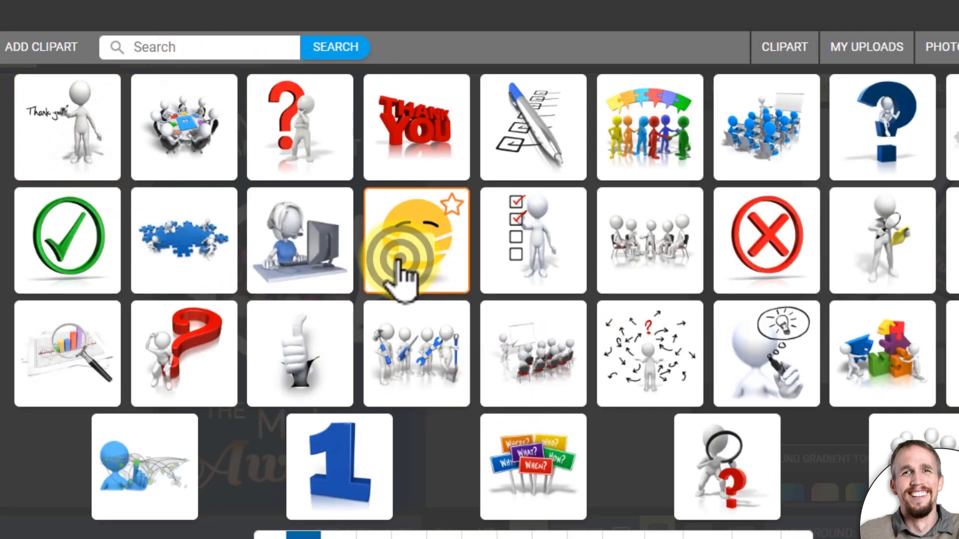
{"action": "left_click", "coordinate": [399, 258]}
Shrink the masked emoji and move it to the banner's right edge, clear of the laurel wreath and text
{"action": "left_click_drag", "start_coordinate": [350, 167], "coordinate": [342, 239]}
{"action": "left_click_drag", "start_coordinate": [335, 199], "coordinate": [322, 239]}
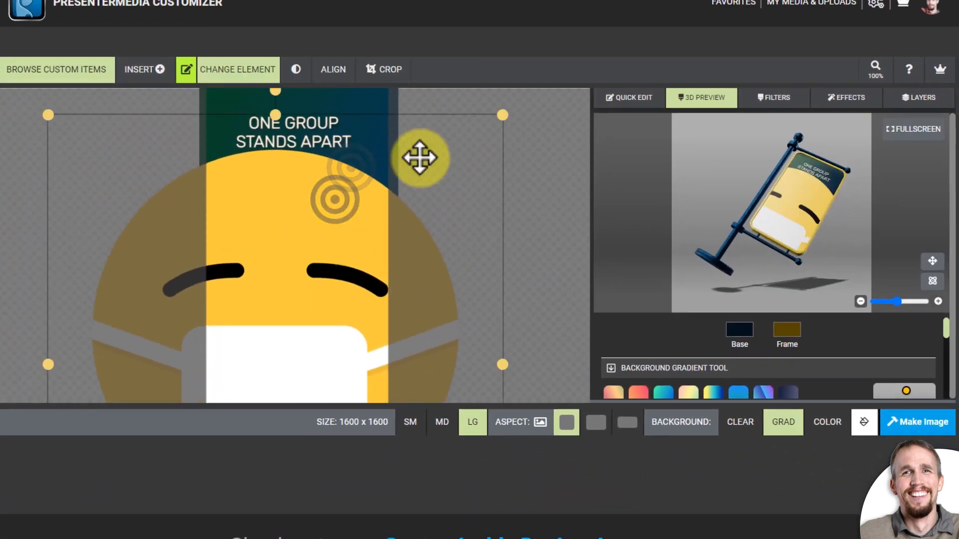
{"action": "left_click_drag", "start_coordinate": [503, 114], "coordinate": [284, 258]}
{"action": "left_click_drag", "start_coordinate": [206, 352], "coordinate": [373, 198]}
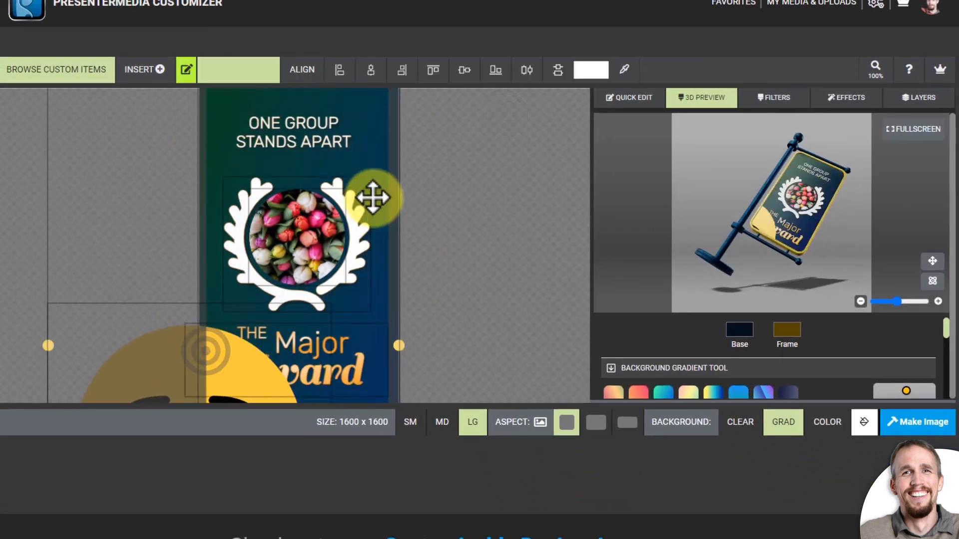
{"action": "left_click", "coordinate": [11, 330]}
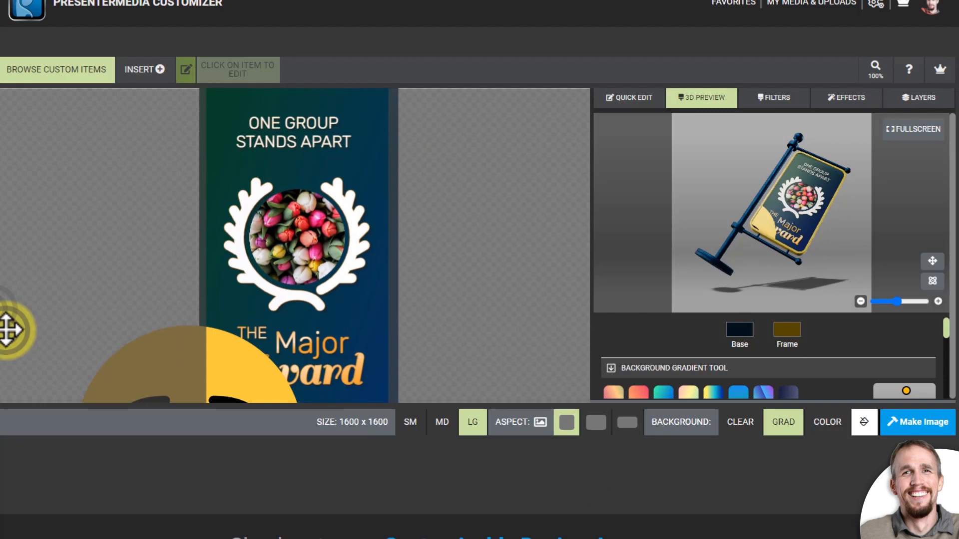
{"action": "left_click", "coordinate": [214, 329]}
{"action": "left_click", "coordinate": [524, 345]}
{"action": "left_click_drag", "start_coordinate": [233, 374], "coordinate": [496, 197]}
{"action": "left_click_drag", "start_coordinate": [534, 161], "coordinate": [396, 304]}
Delete the round tulips photo and the laurel wreath from the banner
{"action": "left_click", "coordinate": [301, 234]}
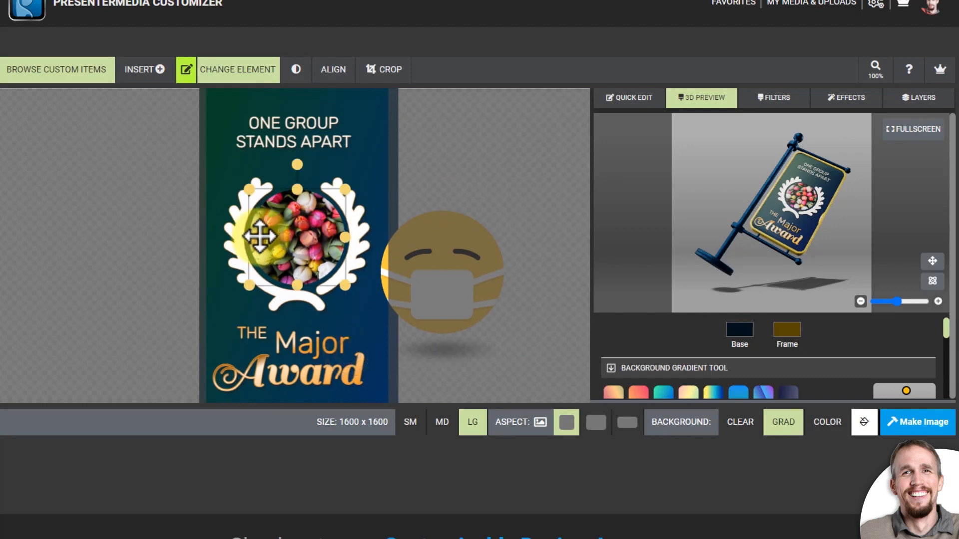
{"action": "key", "text": "Delete"}
{"action": "key", "text": "Delete"}
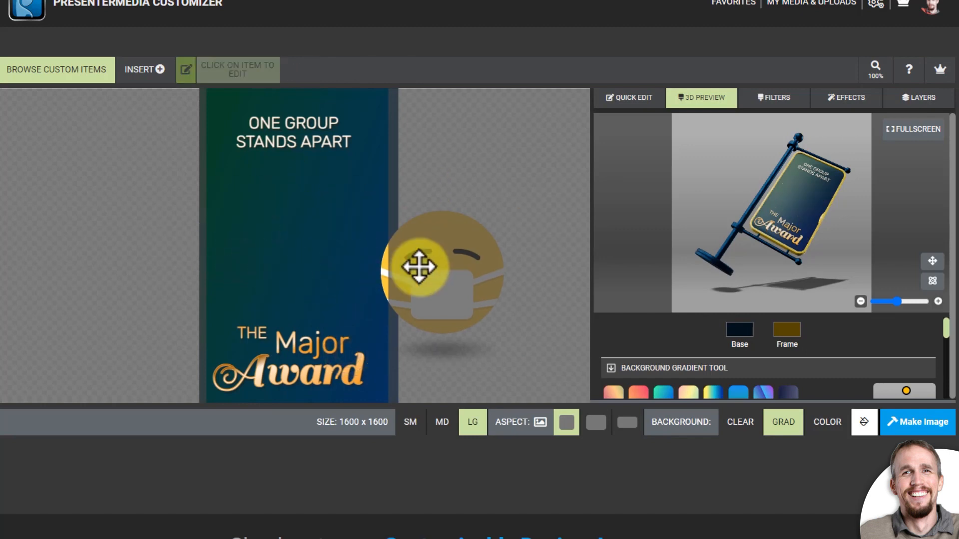
Try to select the masked emoji on the canvas separately from the banner's background square
{"action": "left_click", "coordinate": [375, 272]}
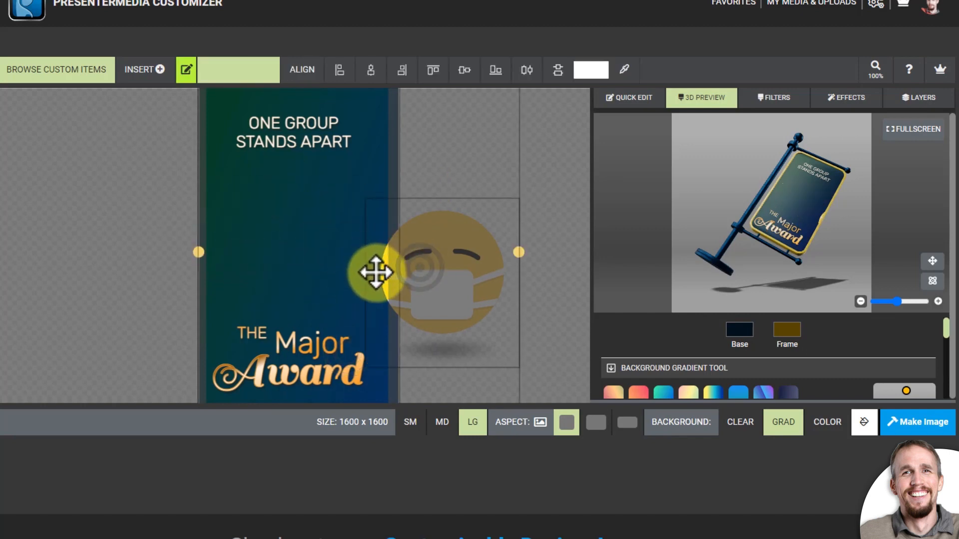
{"action": "left_click", "coordinate": [182, 339]}
{"action": "left_click", "coordinate": [382, 265]}
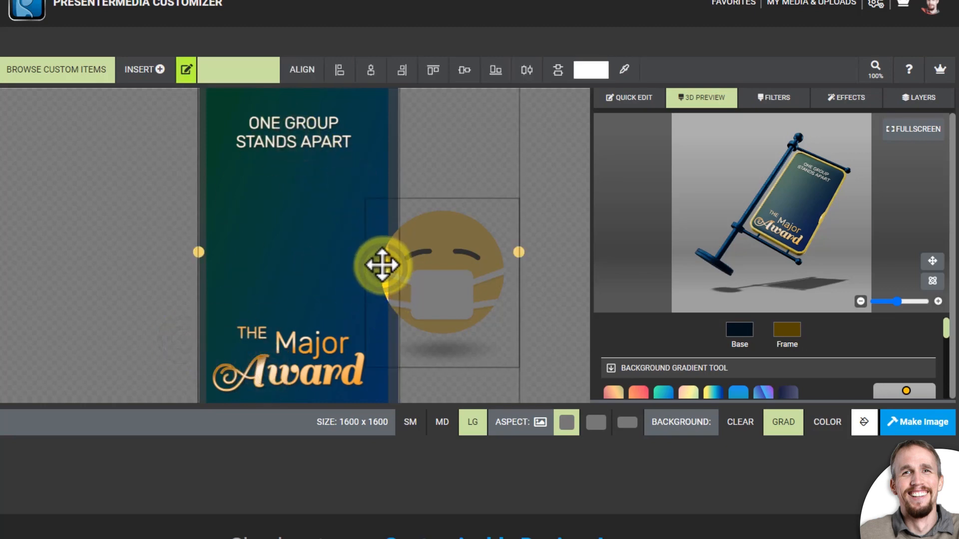
{"action": "left_click", "coordinate": [310, 271]}
{"action": "left_click_drag", "start_coordinate": [199, 254], "coordinate": [204, 254]}
{"action": "left_click", "coordinate": [241, 367]}
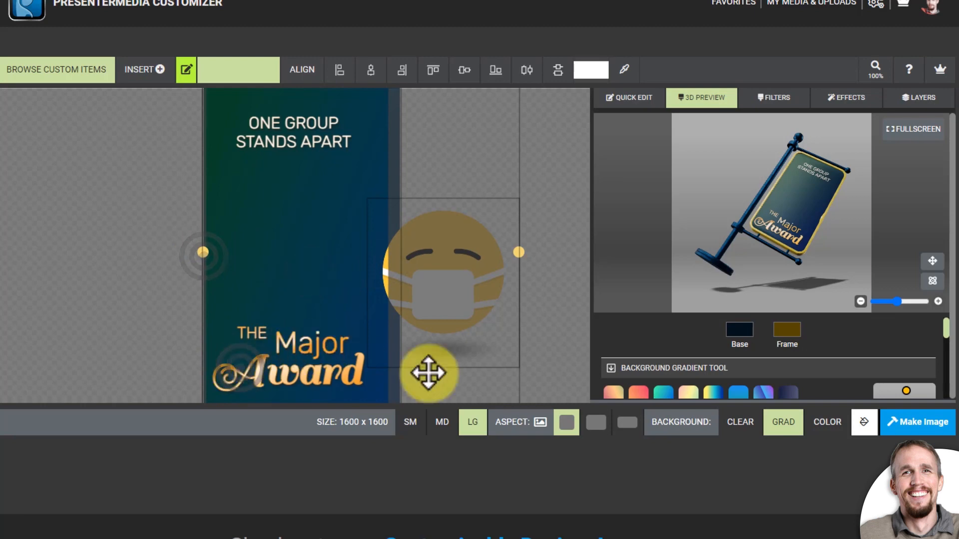
{"action": "left_click_drag", "start_coordinate": [505, 378], "coordinate": [515, 380]}
{"action": "left_click_drag", "start_coordinate": [340, 300], "coordinate": [331, 295]}
{"action": "left_click", "coordinate": [289, 135]}
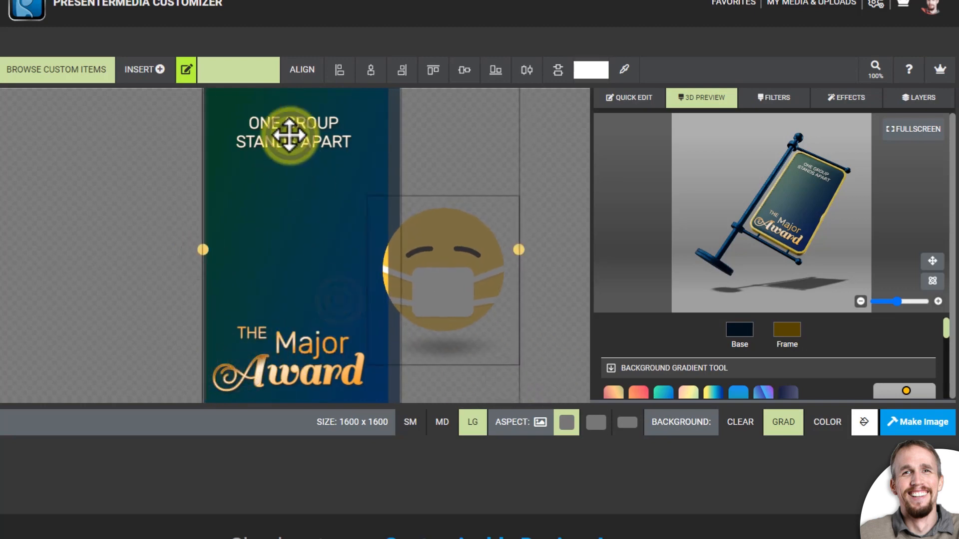
{"action": "left_click", "coordinate": [240, 368]}
{"action": "left_click", "coordinate": [92, 325]}
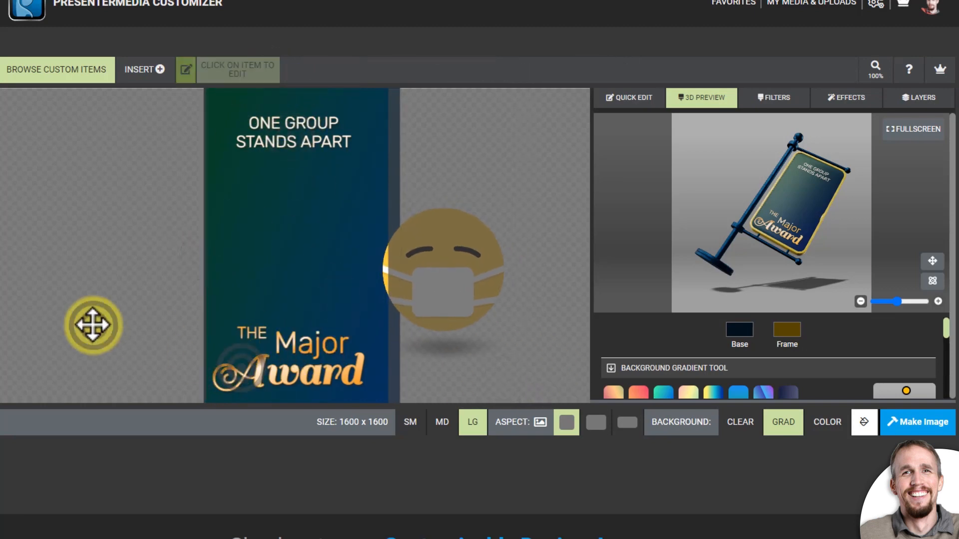
{"action": "left_click", "coordinate": [381, 268]}
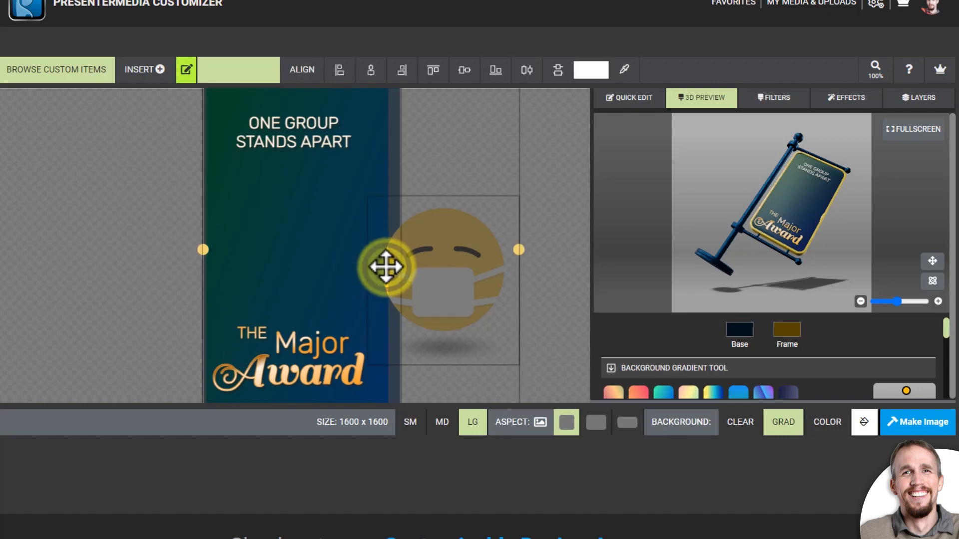
{"action": "left_click", "coordinate": [177, 291]}
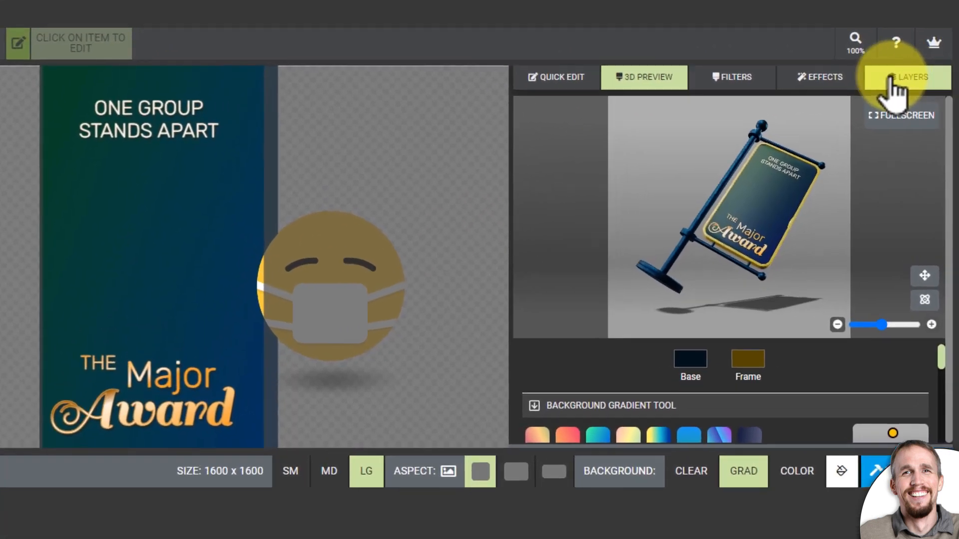
Select the Emoji Virus Mask layer and center the emoji between the ONE GROUP STANDS APART heading and THE Major Award text
{"action": "left_click", "coordinate": [919, 97]}
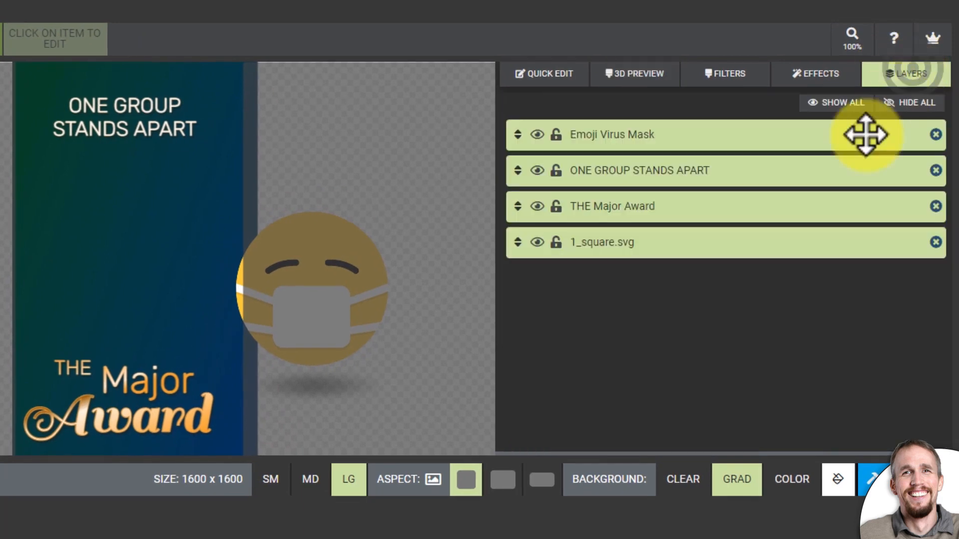
{"action": "left_click", "coordinate": [654, 142]}
{"action": "key", "text": "Left"}
{"action": "key", "text": "Left"}
{"action": "key", "text": "Left"}
{"action": "key", "text": "Left"}
{"action": "key", "text": "Left"}
{"action": "key", "text": "Left"}
{"action": "key", "text": "Left"}
{"action": "key", "text": "Left"}
{"action": "key", "text": "Left"}
{"action": "key", "text": "Left"}
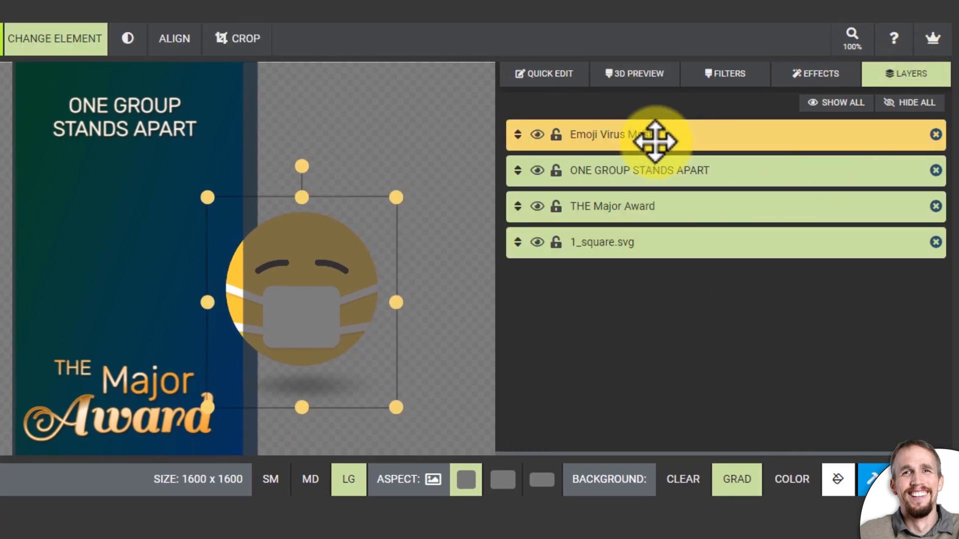
{"action": "key", "text": "Left"}
{"action": "key", "text": "Left"}
{"action": "key", "text": "Left"}
{"action": "key", "text": "Left"}
{"action": "key", "text": "Left"}
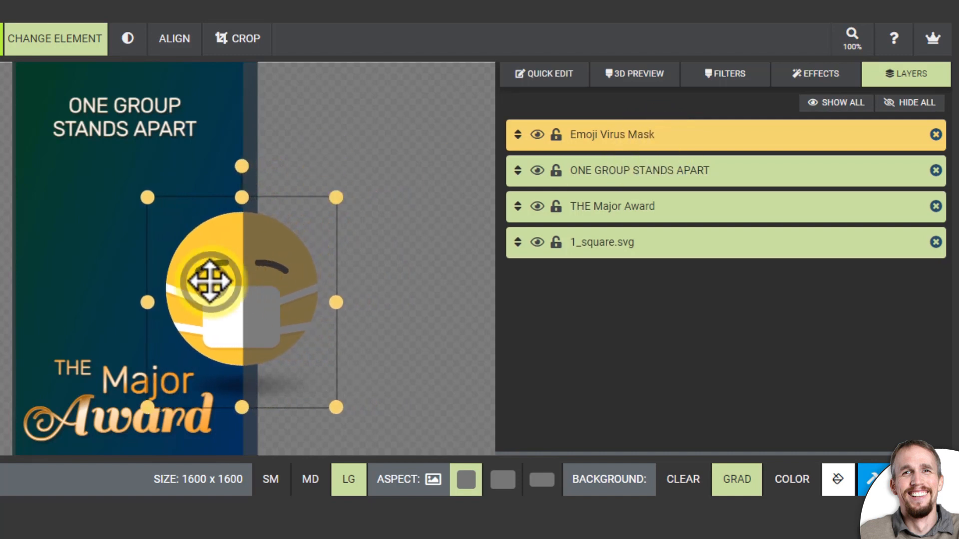
{"action": "left_click_drag", "start_coordinate": [210, 281], "coordinate": [93, 228]}
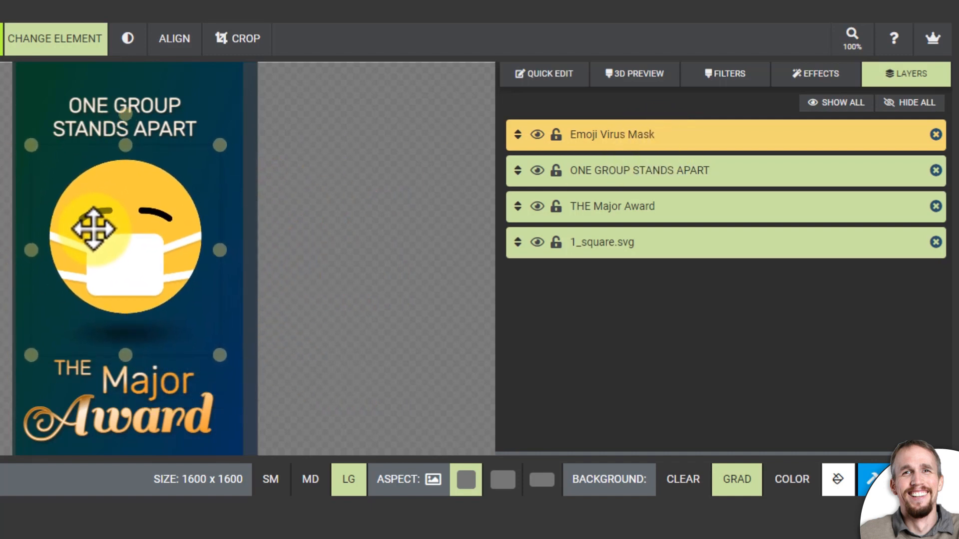
Select the layers in turn to examine which banner element each one represents
{"action": "left_click", "coordinate": [612, 177]}
{"action": "left_click", "coordinate": [610, 204]}
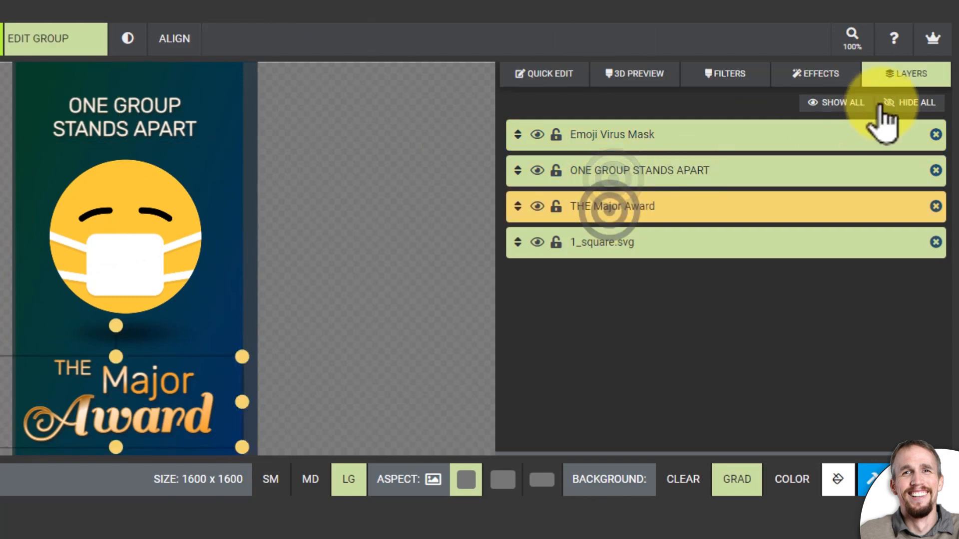
{"action": "left_click", "coordinate": [643, 242]}
{"action": "left_click", "coordinate": [621, 213]}
{"action": "left_click", "coordinate": [610, 181]}
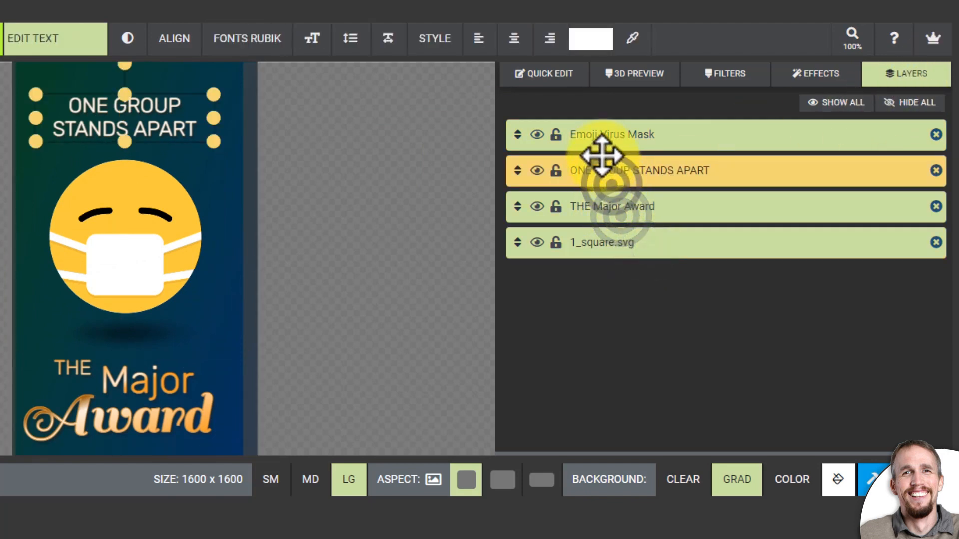
{"action": "left_click", "coordinate": [602, 135]}
{"action": "left_click", "coordinate": [604, 172]}
{"action": "left_click", "coordinate": [602, 207]}
{"action": "left_click", "coordinate": [595, 239]}
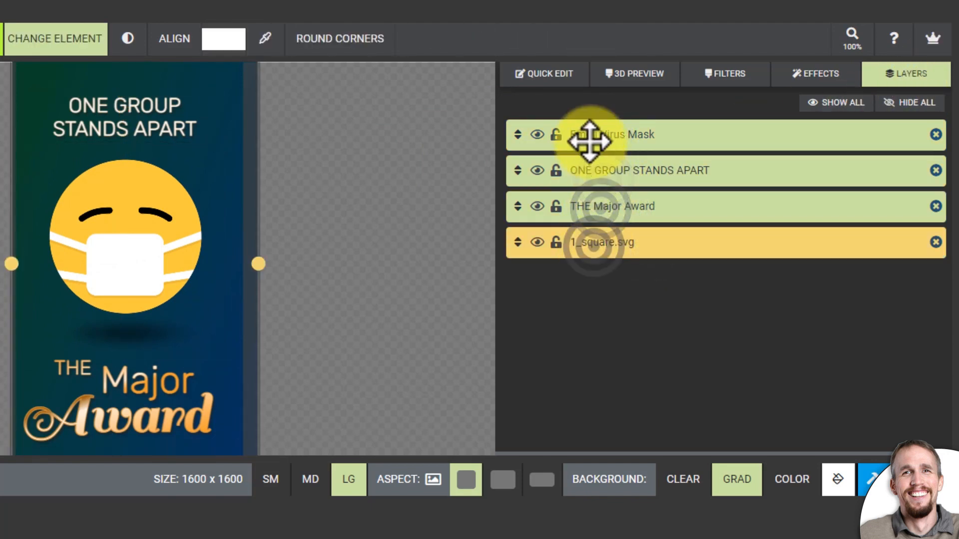
Nudge the masked emoji slightly lower and check the sign in the full-screen 3D preview
{"action": "left_click", "coordinate": [589, 134]}
{"action": "left_click", "coordinate": [189, 233]}
{"action": "left_click", "coordinate": [619, 74]}
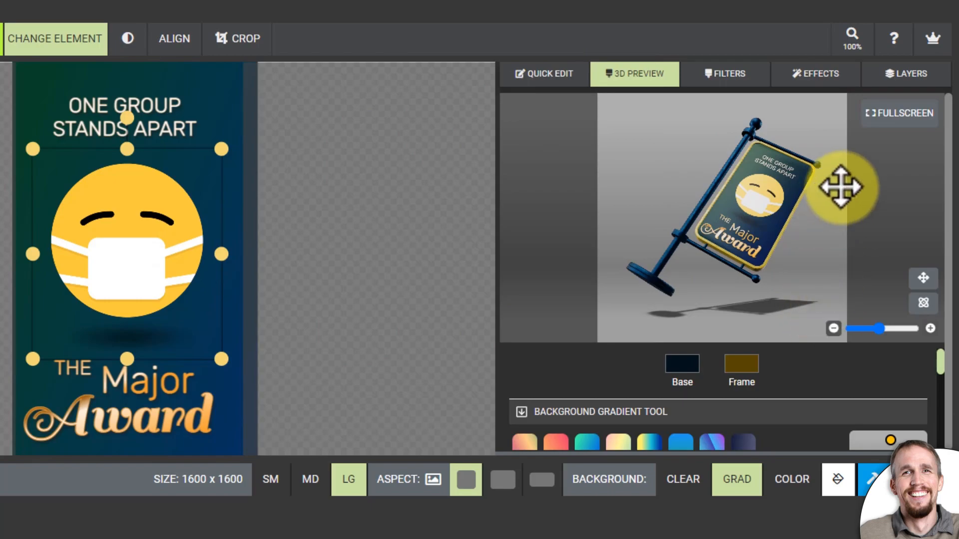
{"action": "left_click", "coordinate": [922, 118]}
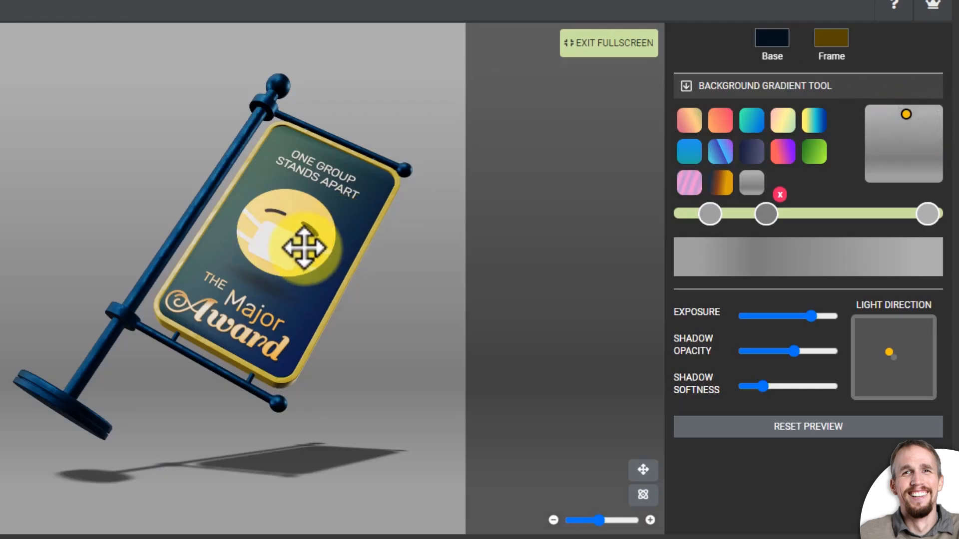
{"action": "left_click", "coordinate": [623, 45]}
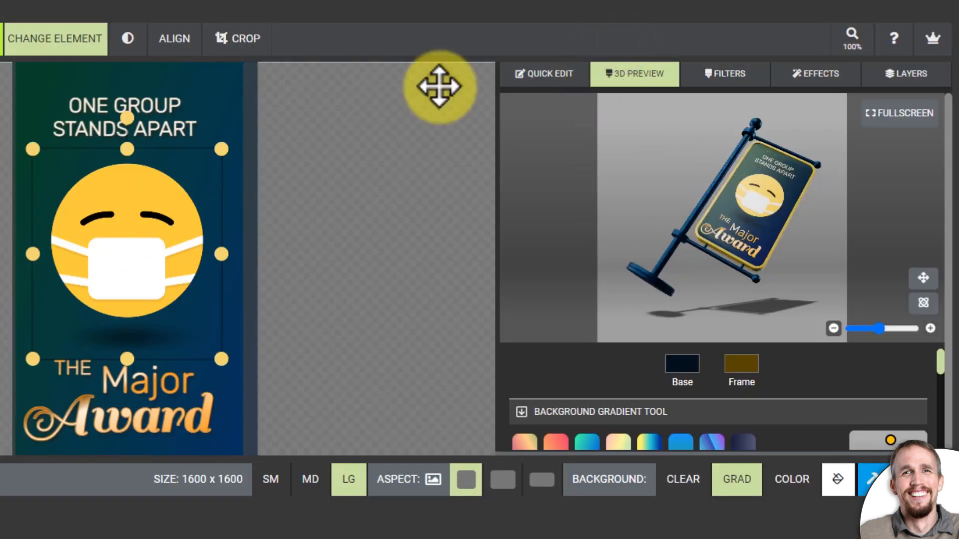
Darken the masked emoji by setting its brightness filter to -0.23, and view the available effects
{"action": "left_click", "coordinate": [708, 82]}
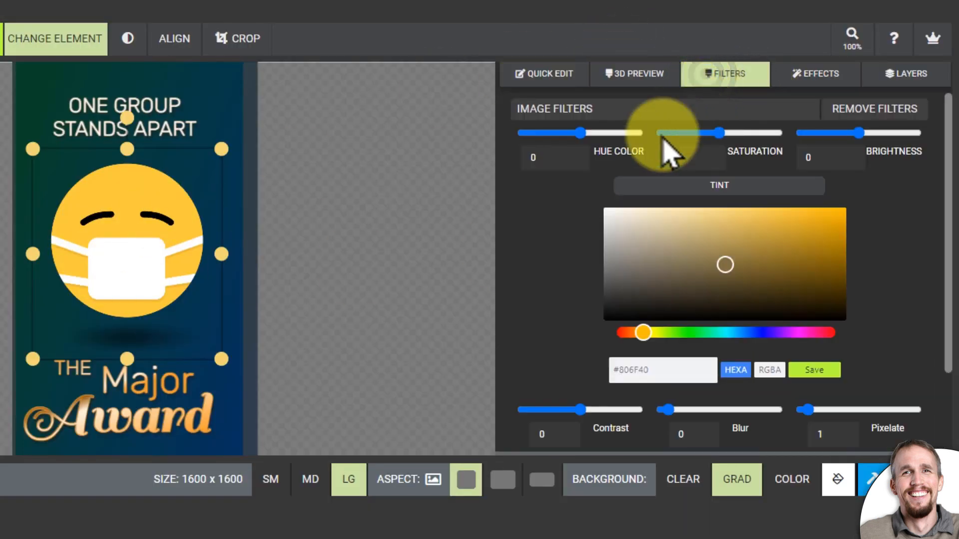
{"action": "left_click_drag", "start_coordinate": [860, 137], "coordinate": [849, 139]}
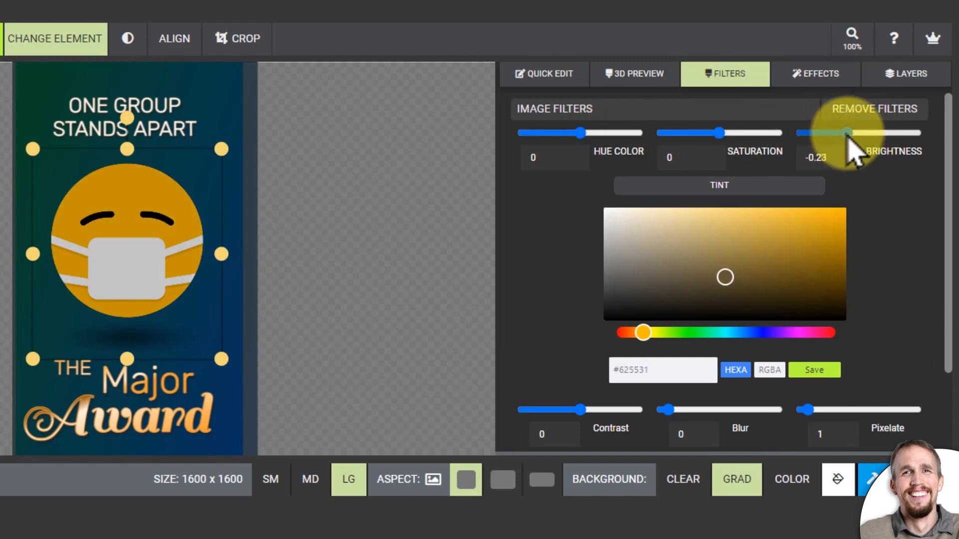
{"action": "left_click", "coordinate": [810, 75]}
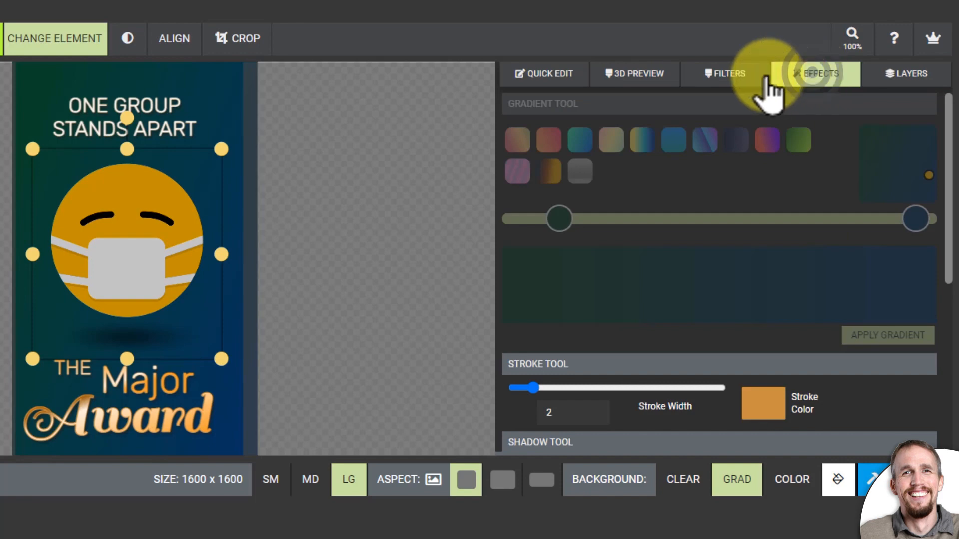
Nudge the darkened emoji slightly to the right and show the sign in the full-screen 3D preview
{"action": "left_click", "coordinate": [656, 75]}
{"action": "left_click_drag", "start_coordinate": [176, 233], "coordinate": [177, 234]}
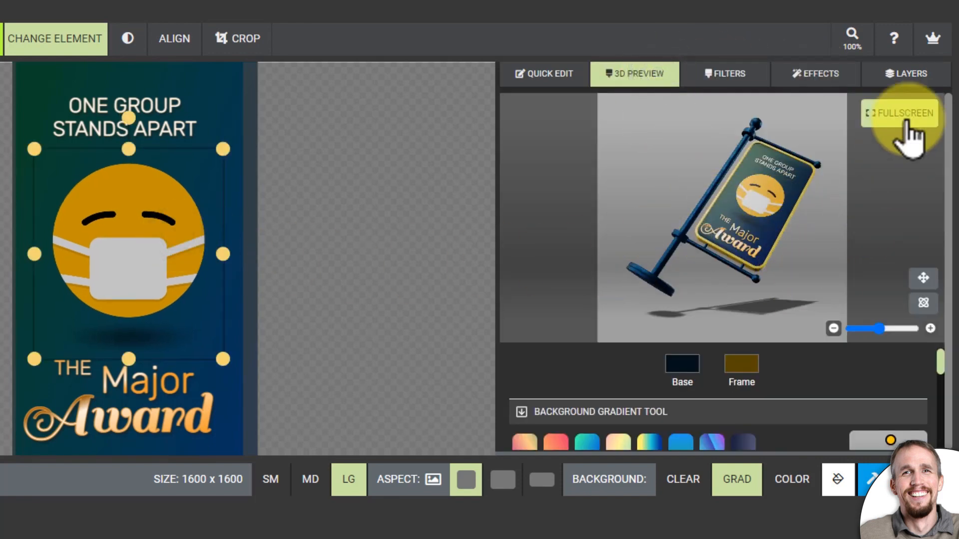
{"action": "left_click", "coordinate": [905, 115]}
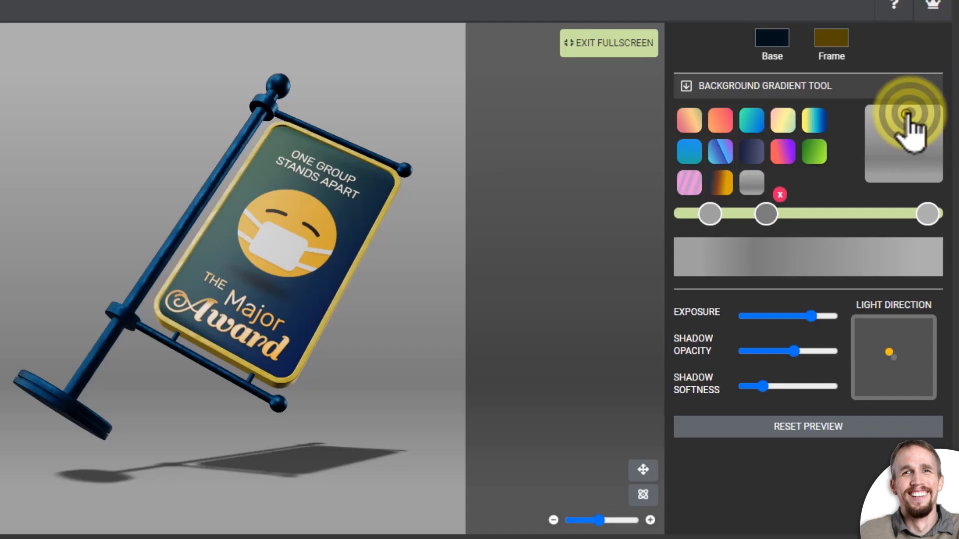
Exit the full-screen preview and fine-tune the masked emoji's position between the banner's heading and award title
{"action": "left_click", "coordinate": [628, 50]}
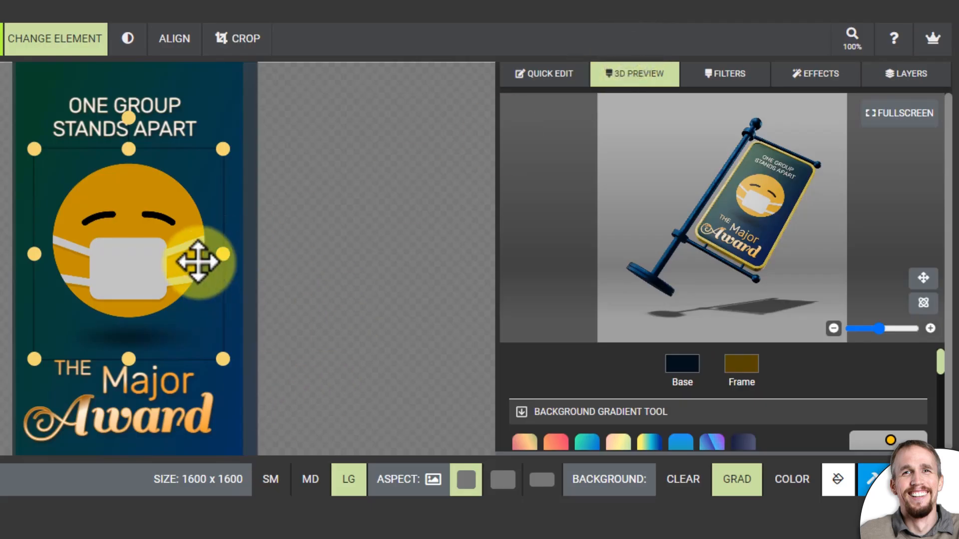
{"action": "left_click_drag", "start_coordinate": [197, 261], "coordinate": [193, 265]}
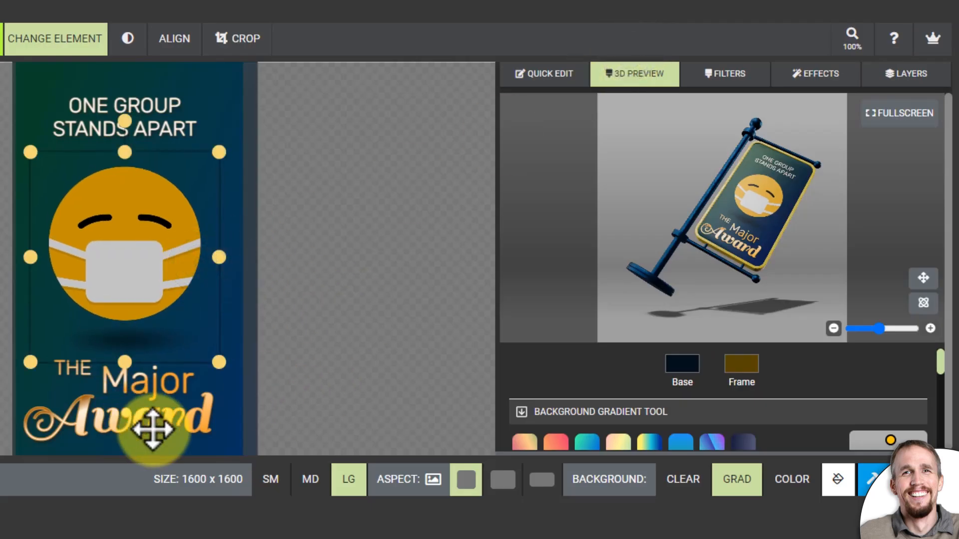
{"action": "left_click_drag", "start_coordinate": [159, 250], "coordinate": [162, 248]}
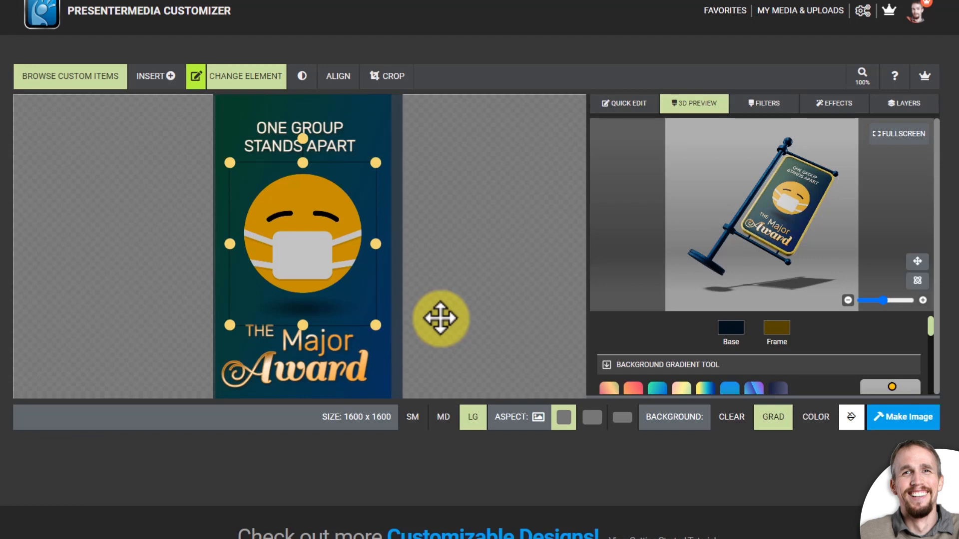
Nudge the award title group slightly up and right, and adjust the emoji and the ONE GROUP STANDS APART heading slightly to match
{"action": "left_click_drag", "start_coordinate": [300, 374], "coordinate": [305, 367]}
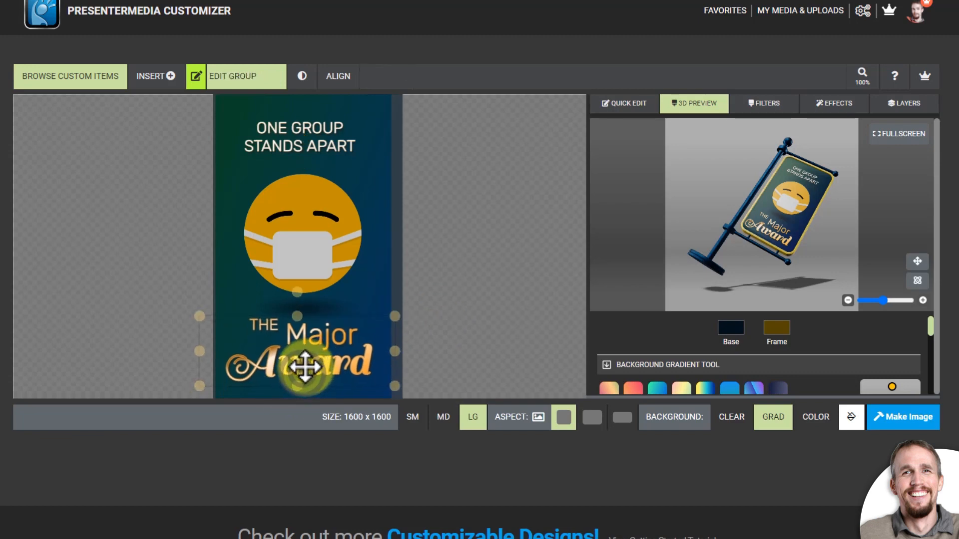
{"action": "left_click", "coordinate": [316, 214]}
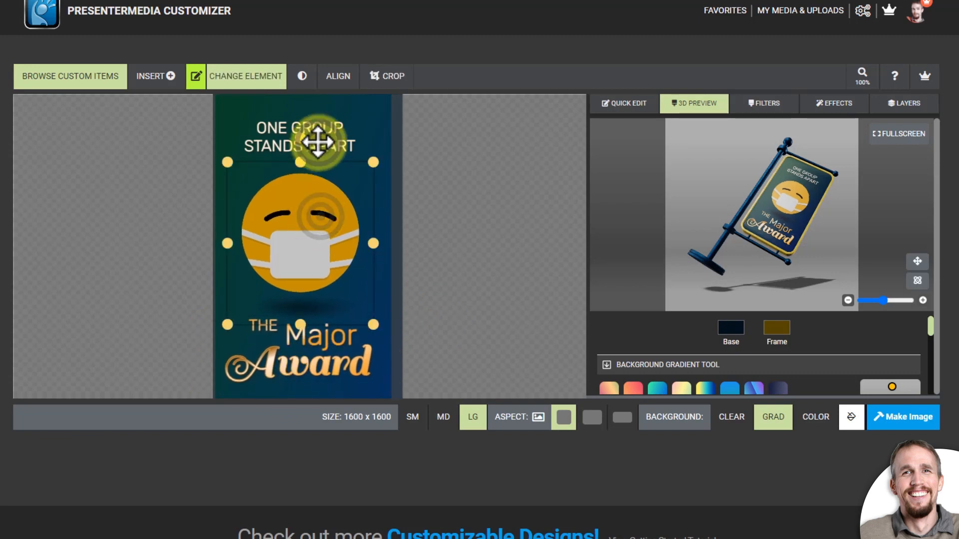
{"action": "left_click_drag", "start_coordinate": [317, 141], "coordinate": [318, 144]}
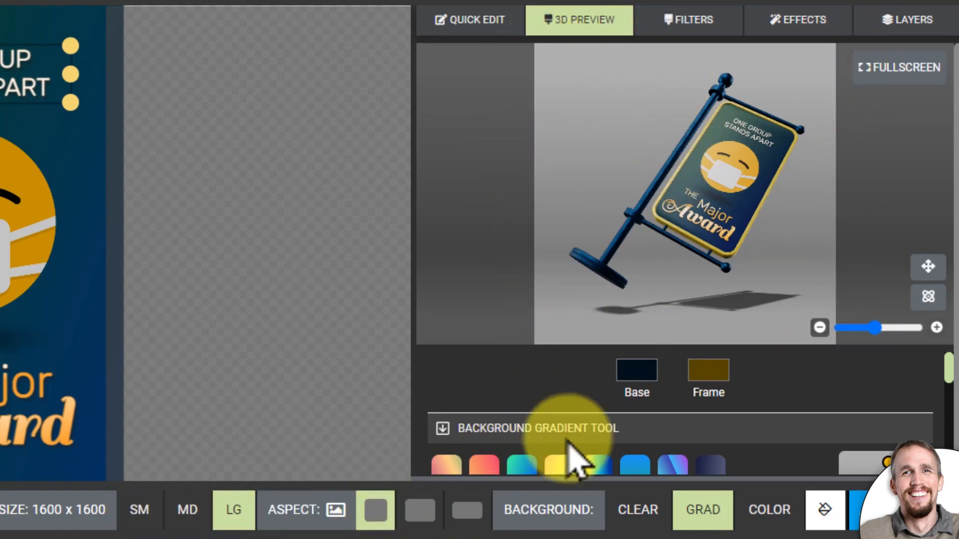
Try the landscape and portrait aspect ratios for the image, and return to the square landscape-mode setting at 1600 x 1600
{"action": "left_click", "coordinate": [425, 509]}
{"action": "left_click", "coordinate": [470, 509]}
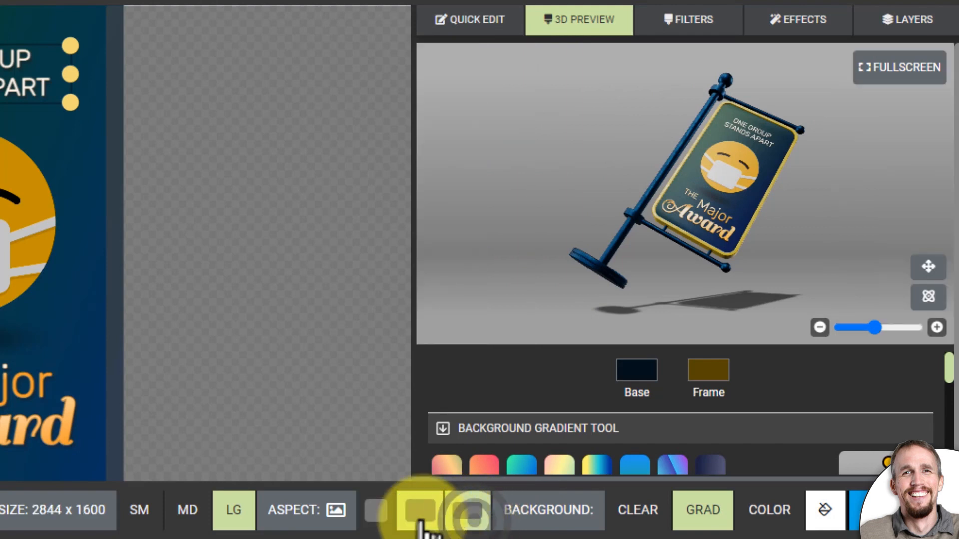
{"action": "left_click", "coordinate": [419, 509]}
{"action": "left_click", "coordinate": [375, 509]}
{"action": "left_click", "coordinate": [467, 509]}
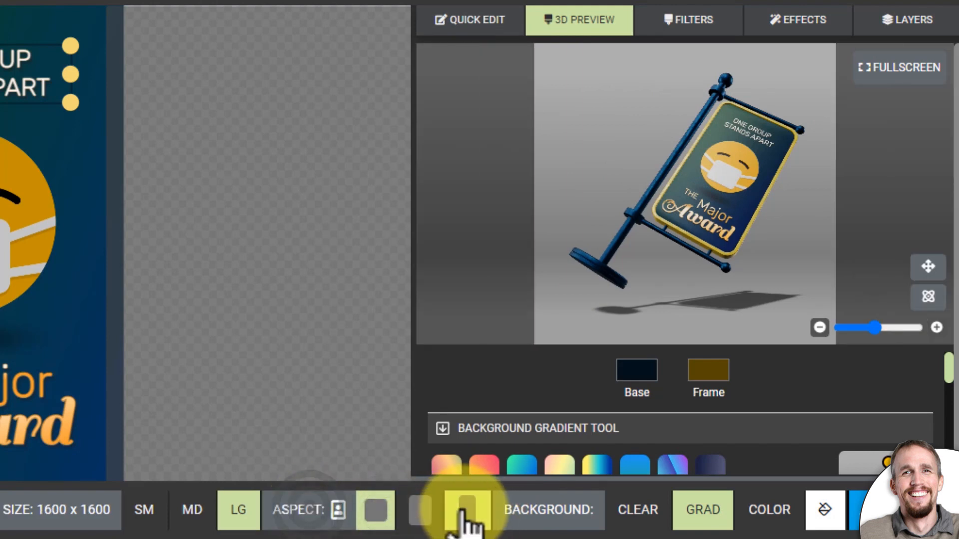
{"action": "left_click", "coordinate": [419, 509]}
{"action": "left_click", "coordinate": [380, 512]}
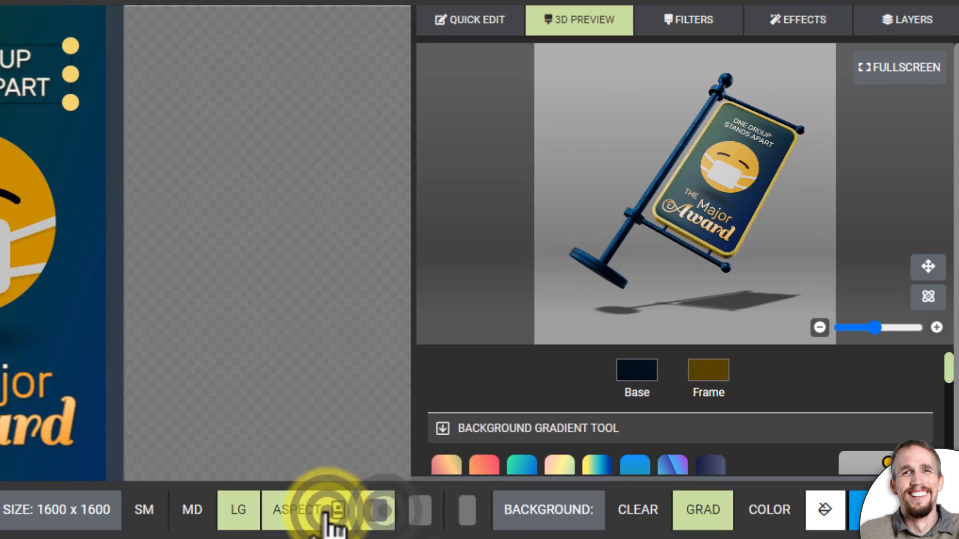
{"action": "left_click", "coordinate": [336, 509]}
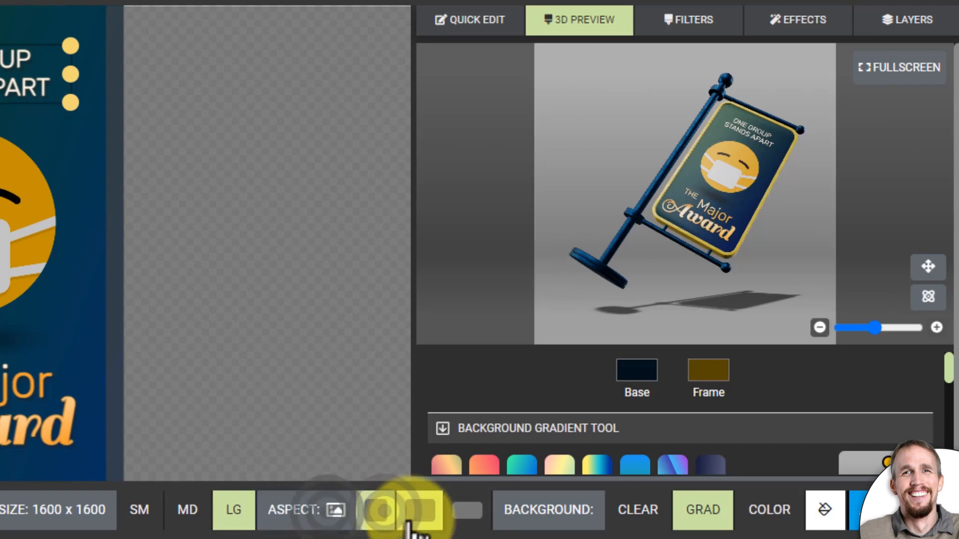
Try a transparent, a white and a solid #A51717 background behind the sign, and return to the gradient background
{"action": "left_click", "coordinate": [630, 517]}
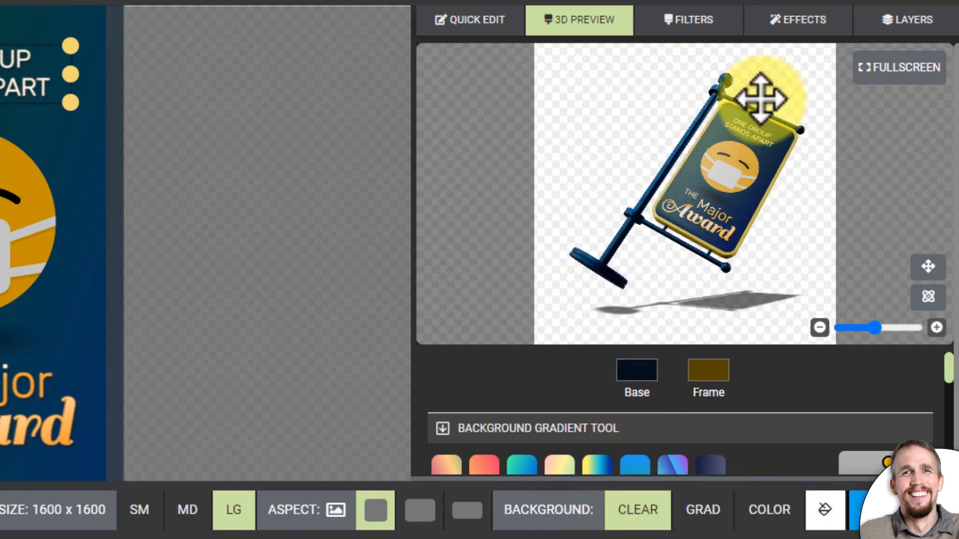
{"action": "left_click", "coordinate": [694, 517]}
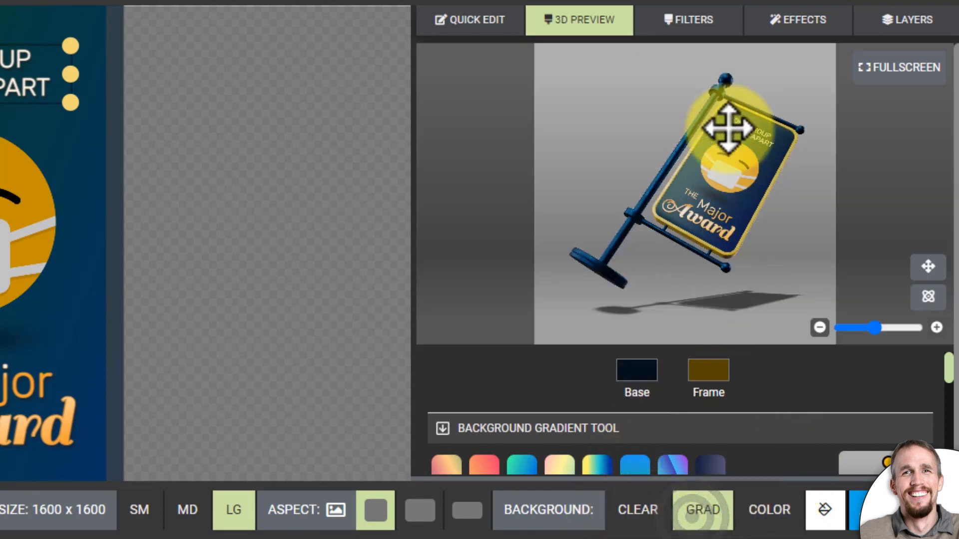
{"action": "left_click", "coordinate": [767, 509]}
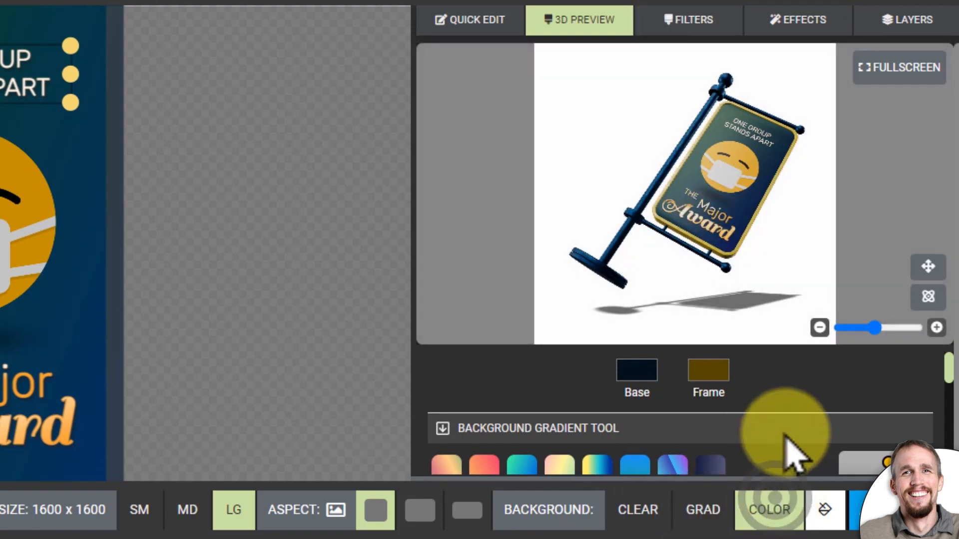
{"action": "left_click", "coordinate": [824, 510]}
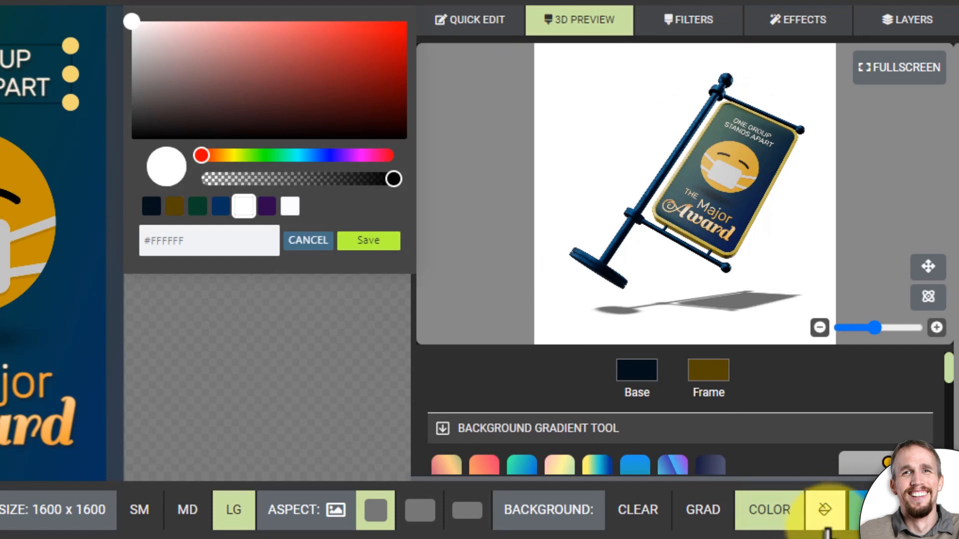
{"action": "left_click", "coordinate": [368, 60]}
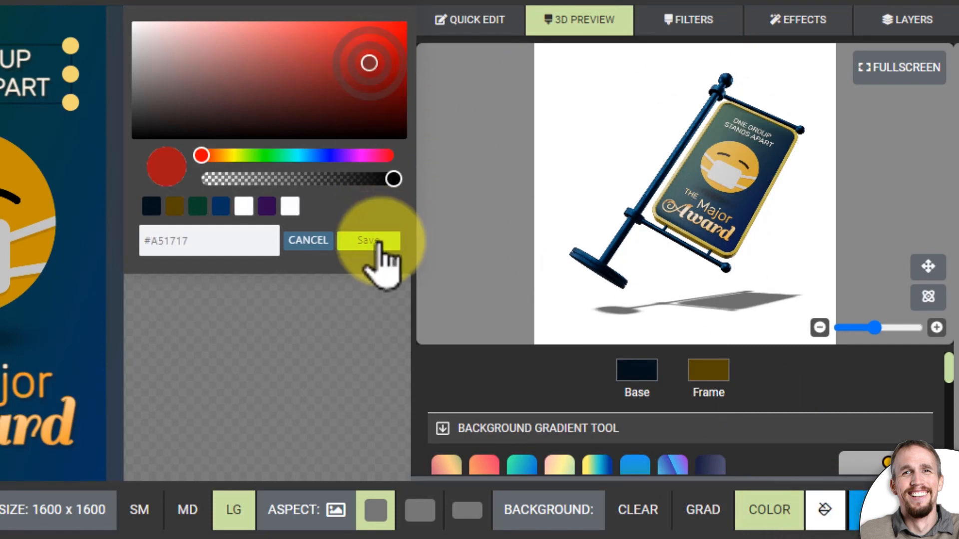
{"action": "left_click", "coordinate": [378, 242]}
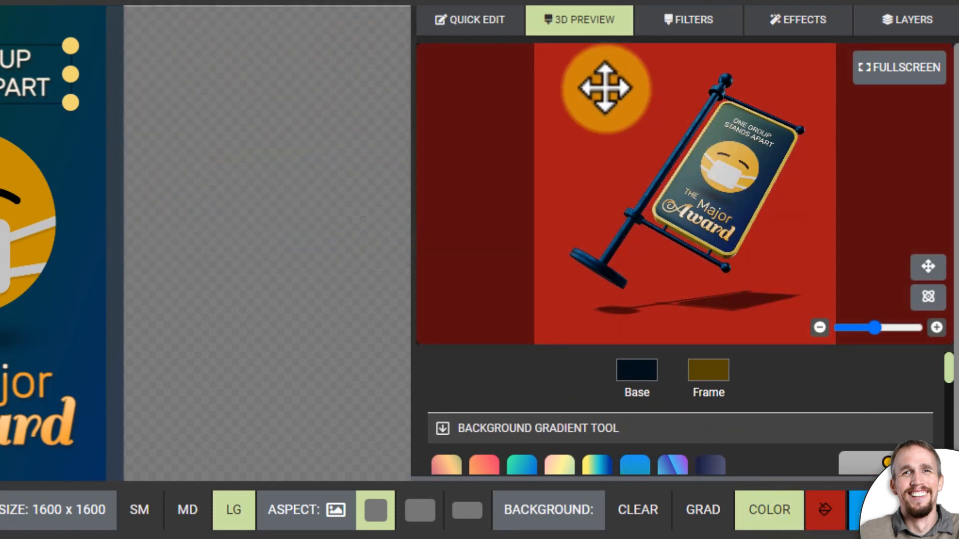
{"action": "left_click", "coordinate": [704, 514]}
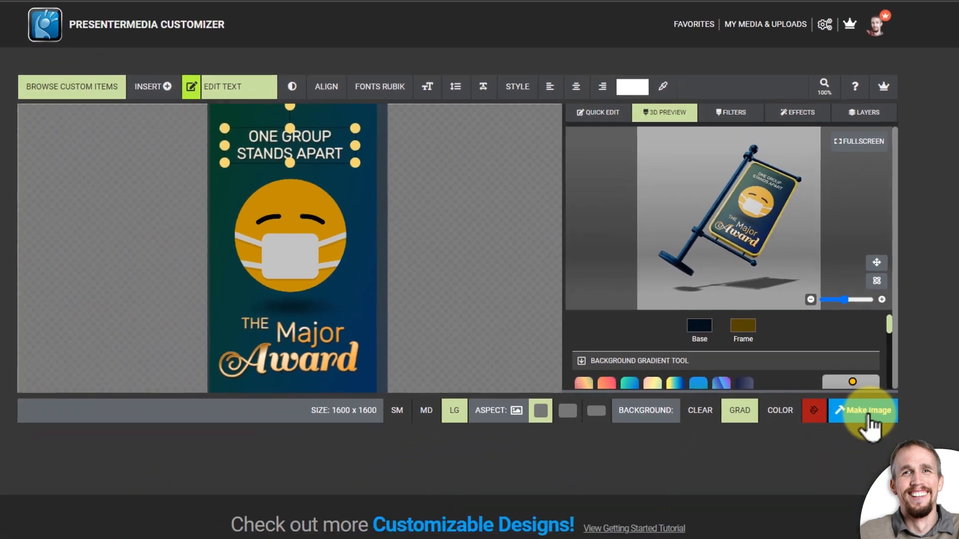
Render the street sign image, download it as Street_Sign (2).png and close the finished result
{"action": "left_click", "coordinate": [869, 510]}
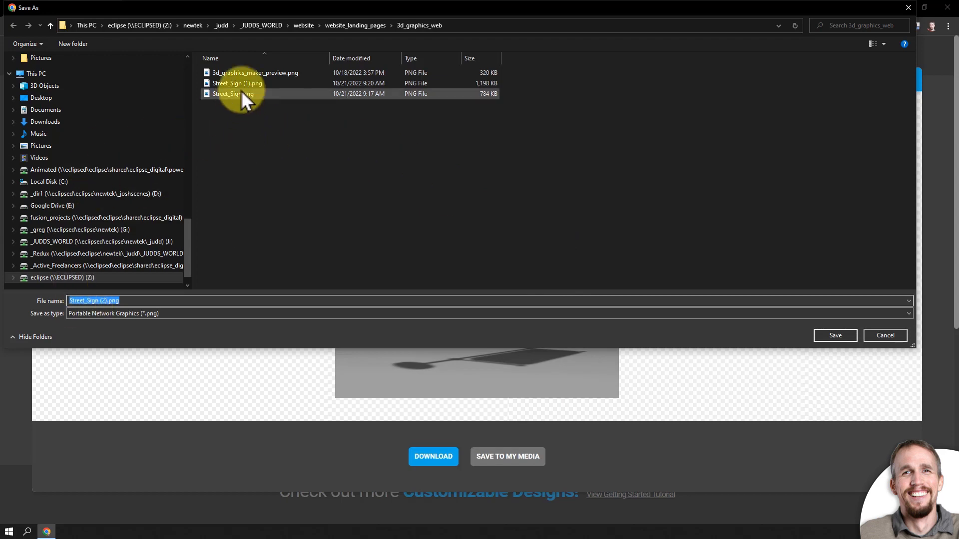
{"action": "left_click", "coordinate": [818, 336]}
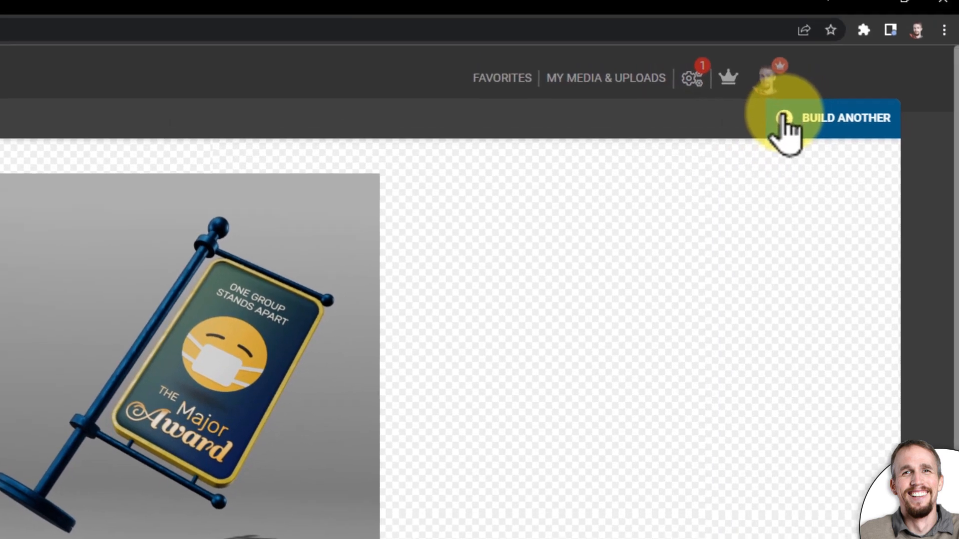
{"action": "left_click", "coordinate": [822, 35]}
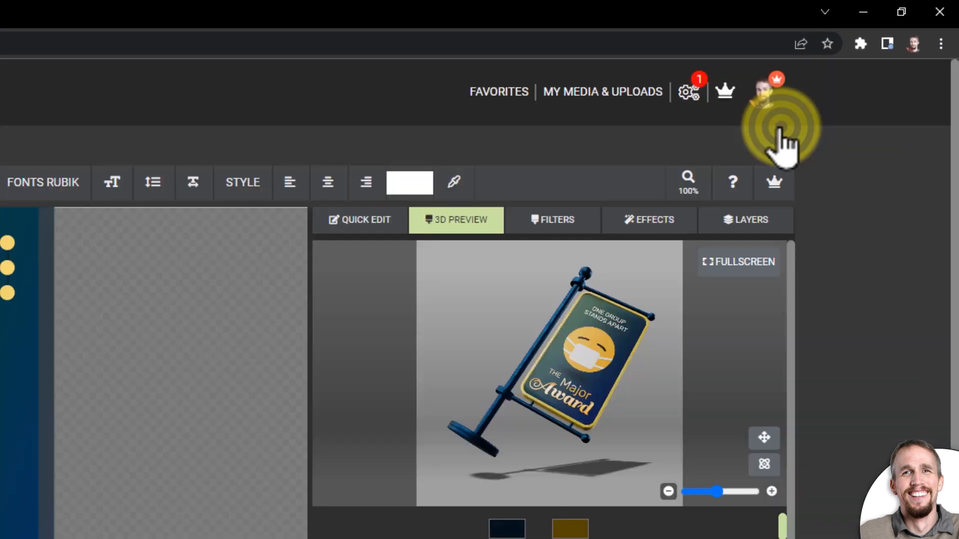
Open the customized media list and view the enlarged preview of the newest Street Sign render
{"action": "left_click", "coordinate": [601, 101]}
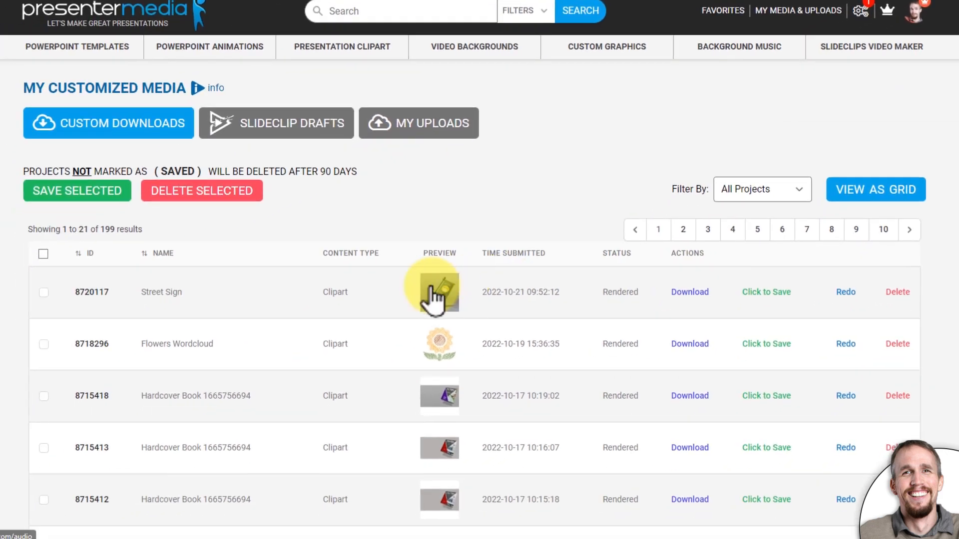
{"action": "left_click", "coordinate": [439, 290]}
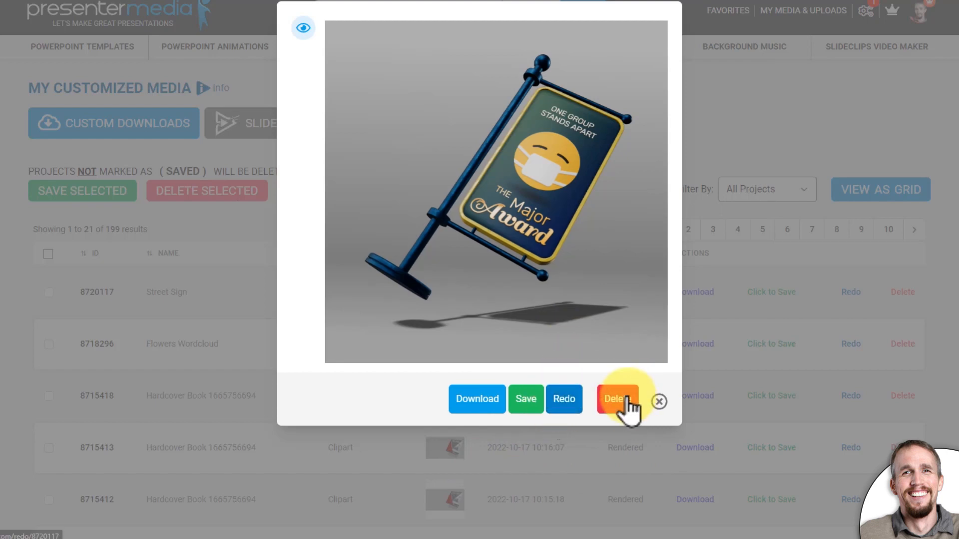
{"action": "left_click", "coordinate": [778, 87]}
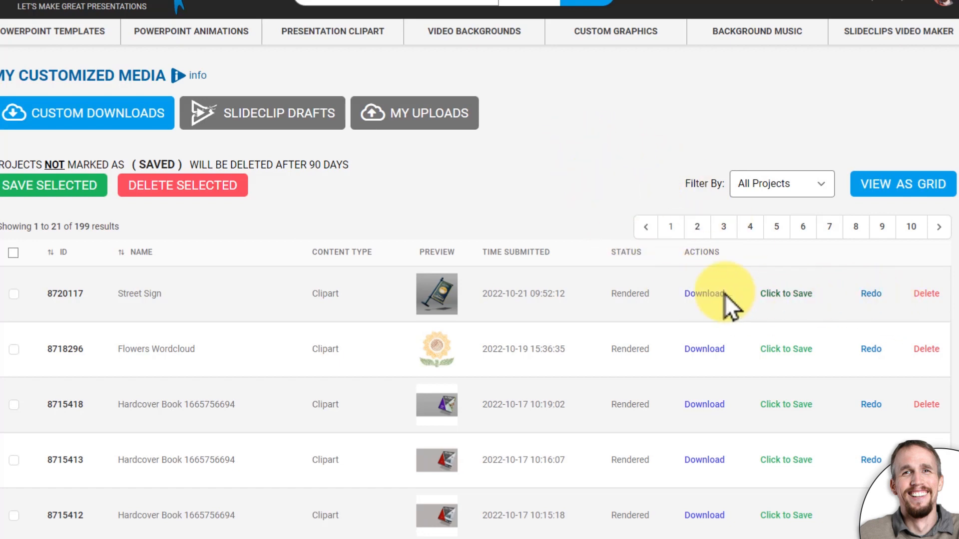
Reopen the Street Sign project for editing with the widest landscape aspect, 2844 x 1600, and show the 3D preview full-screen
{"action": "left_click", "coordinate": [871, 294]}
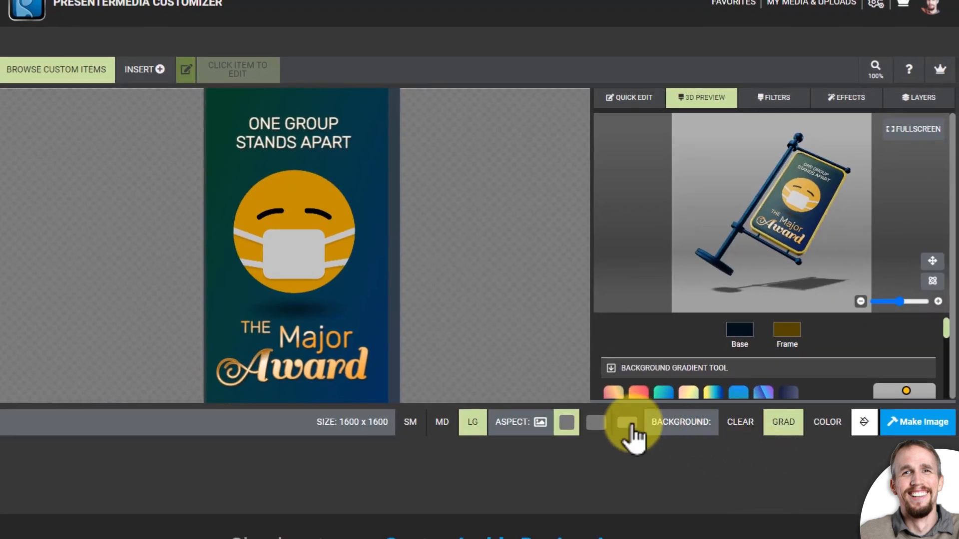
{"action": "left_click", "coordinate": [628, 424]}
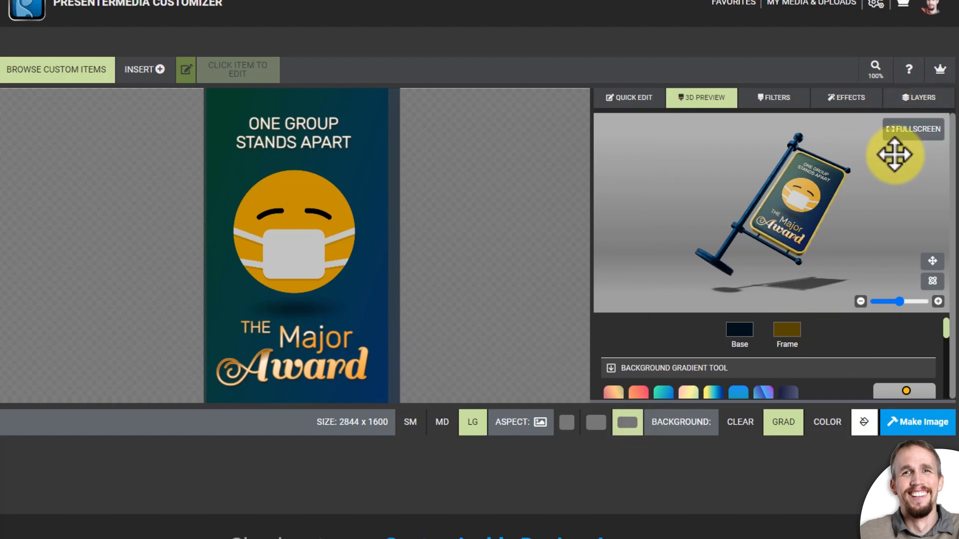
{"action": "left_click", "coordinate": [928, 133]}
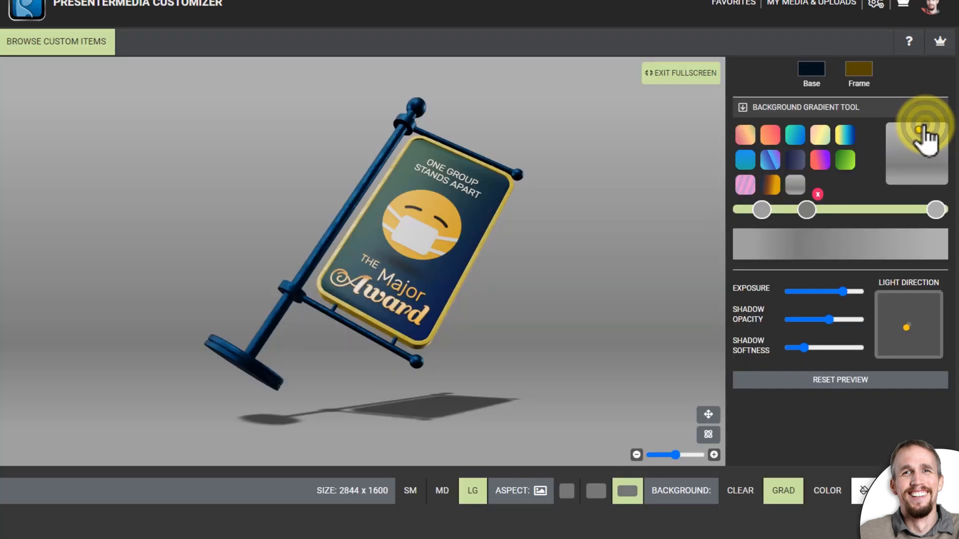
Enlarge and slightly turn the 3D sign, placing it at the right side of the wide image with empty space beside it
{"action": "left_click_drag", "start_coordinate": [267, 381], "coordinate": [615, 214]}
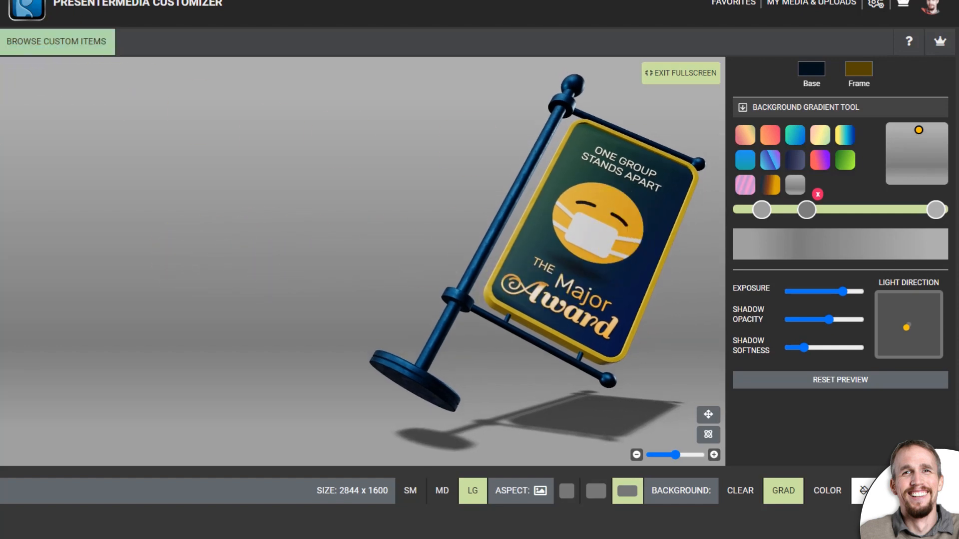
{"action": "scroll", "coordinate": [196, 462], "scroll_direction": "down", "scroll_amount": 1}
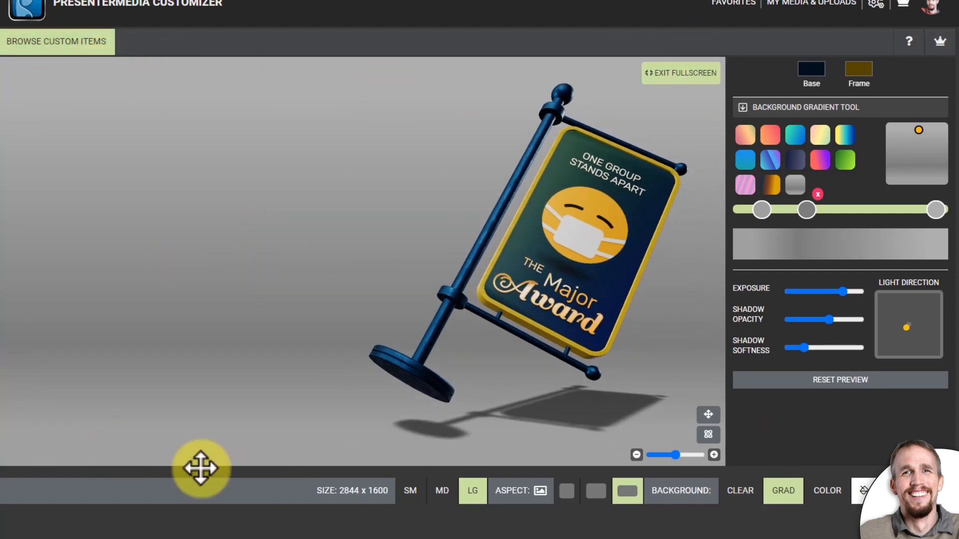
{"action": "scroll", "coordinate": [542, 240], "scroll_direction": "up", "scroll_amount": 1}
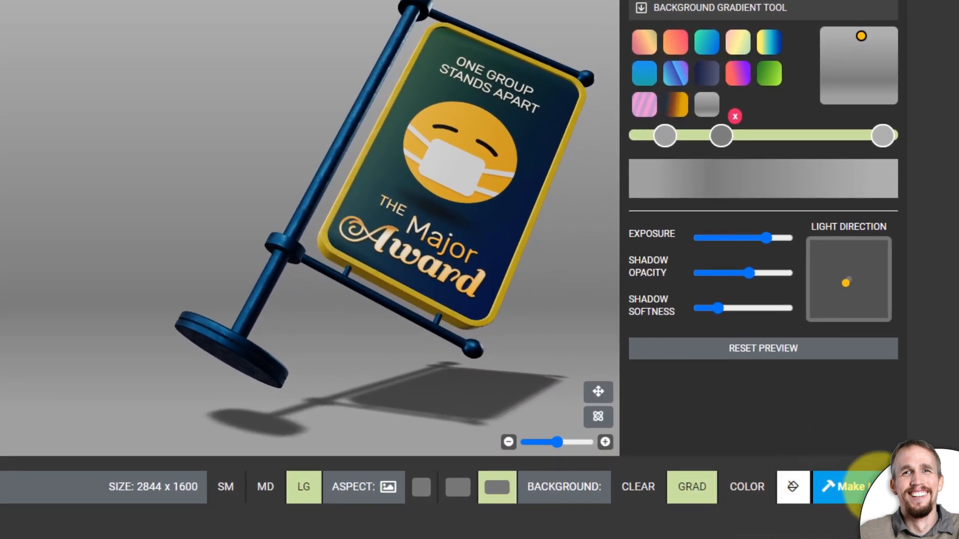
Render the wide street sign image, download it as Street_Sign (3).png and close the finished result
{"action": "left_click", "coordinate": [872, 484]}
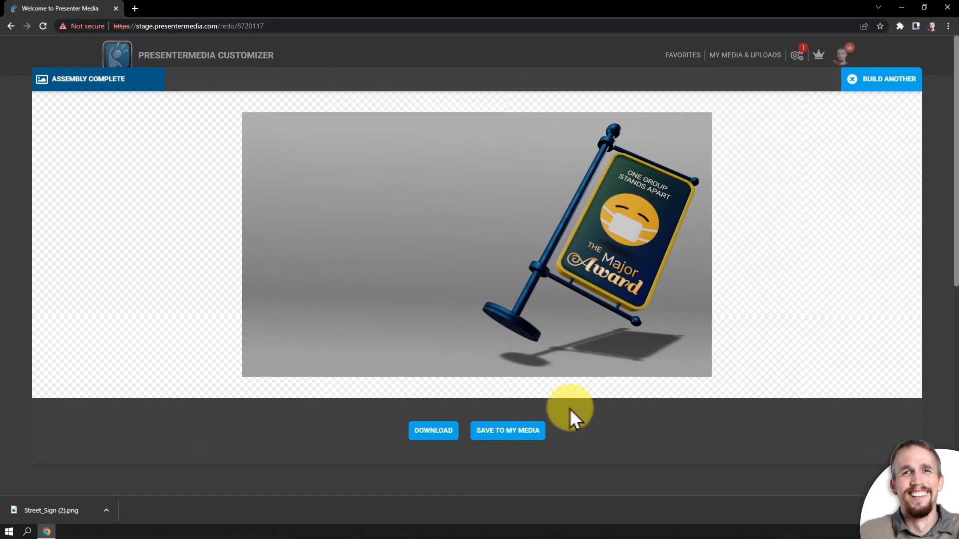
{"action": "left_click", "coordinate": [528, 432]}
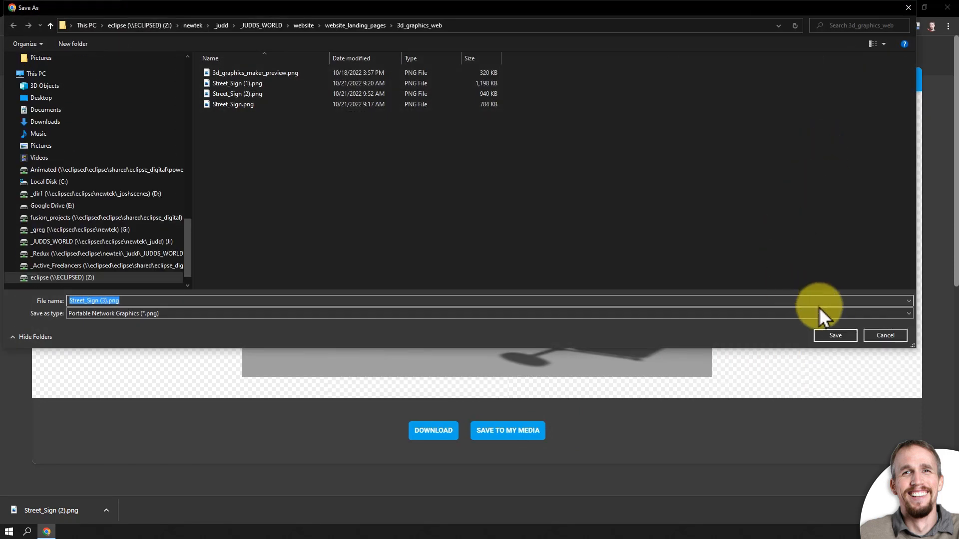
{"action": "left_click", "coordinate": [834, 335]}
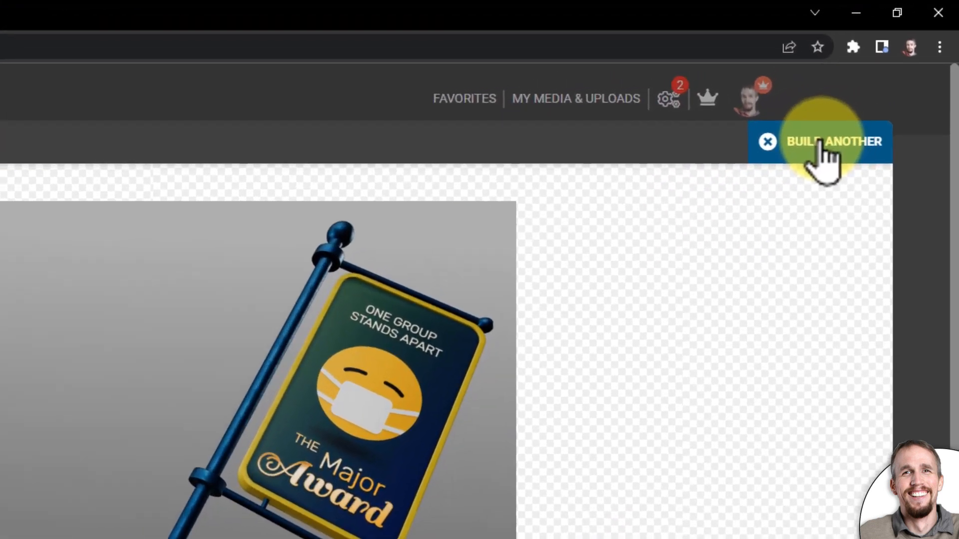
{"action": "left_click", "coordinate": [880, 82]}
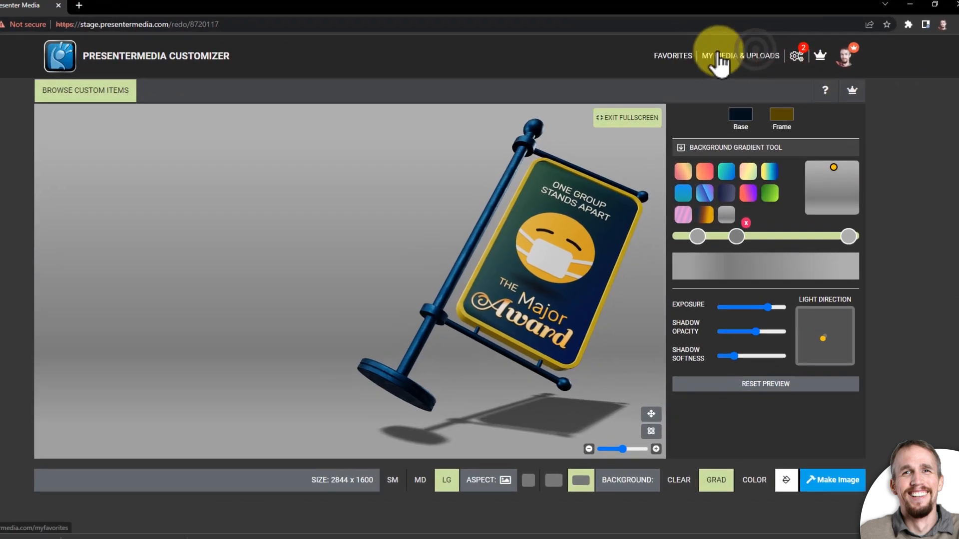
Download the two newest Street Sign renders from the customized media list into Downloads as Street_Sign_8720118.png and Street_Sign_8720117.png
{"action": "left_click", "coordinate": [739, 55]}
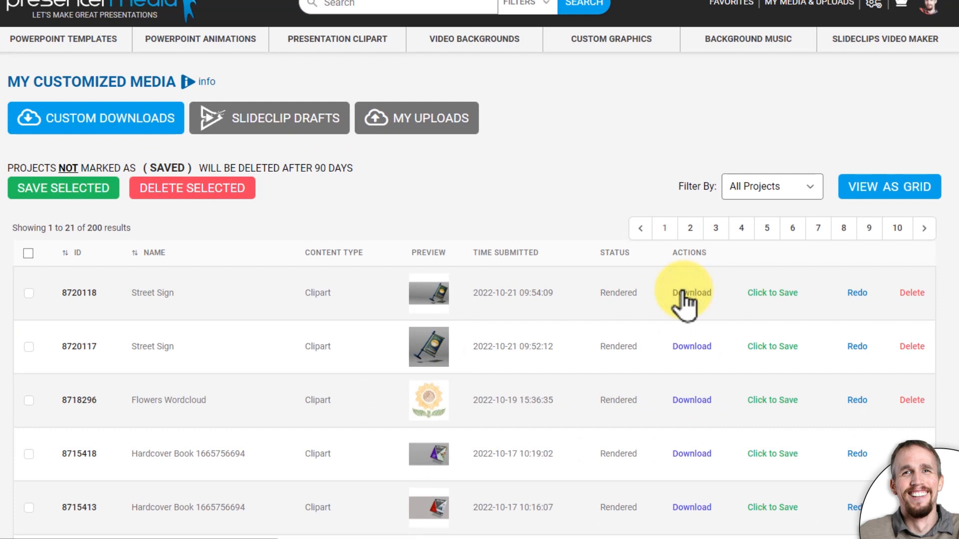
{"action": "left_click", "coordinate": [686, 300]}
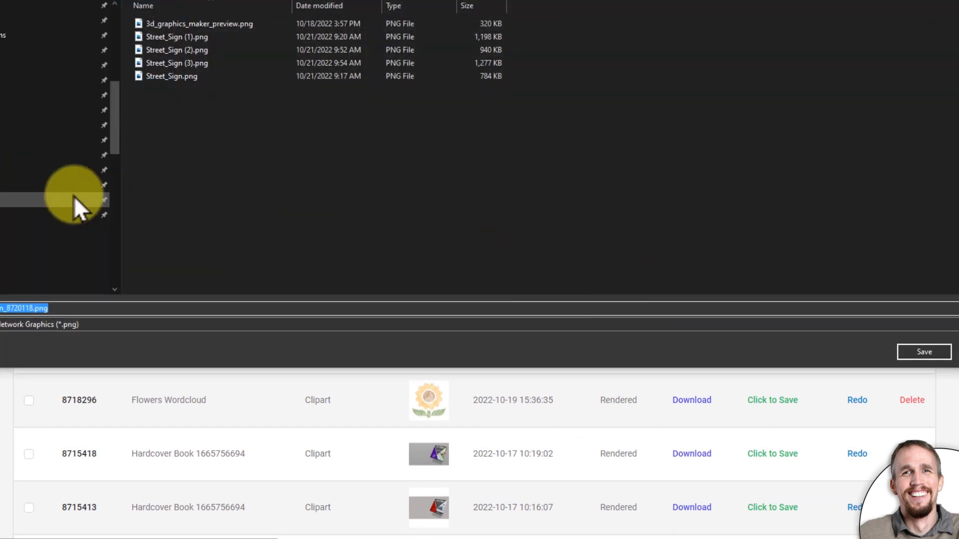
{"action": "scroll", "coordinate": [1, 222], "scroll_direction": "up", "scroll_amount": 3}
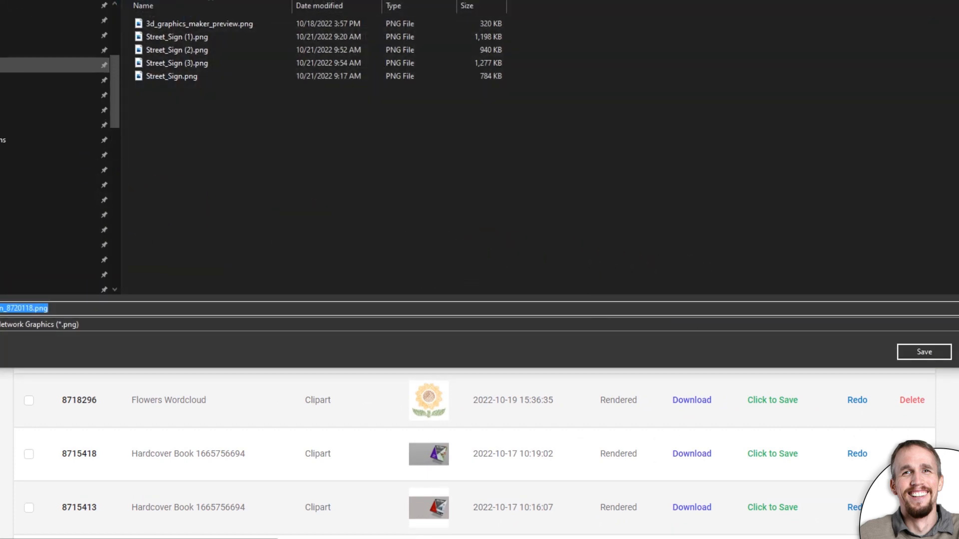
{"action": "left_click", "coordinate": [2, 65]}
{"action": "left_click", "coordinate": [2, 80]}
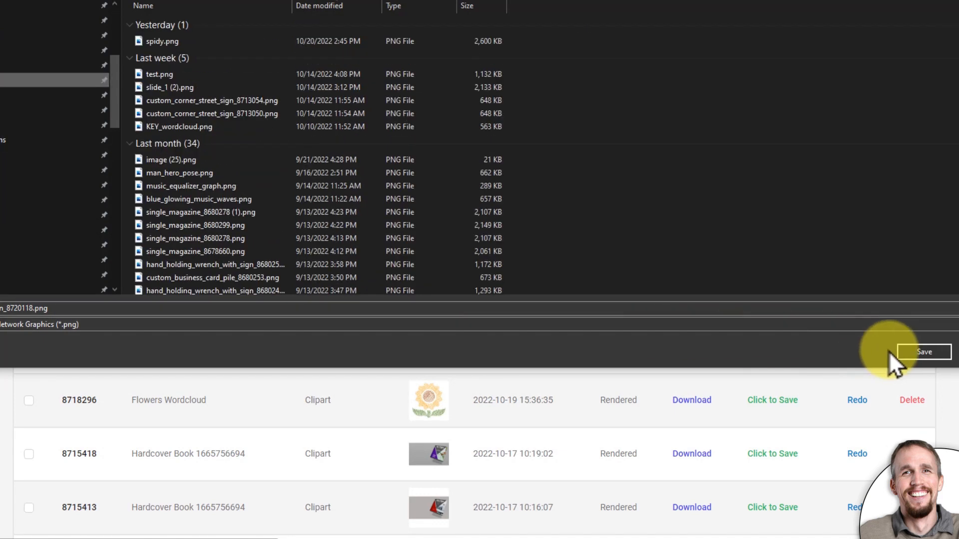
{"action": "left_click", "coordinate": [921, 352]}
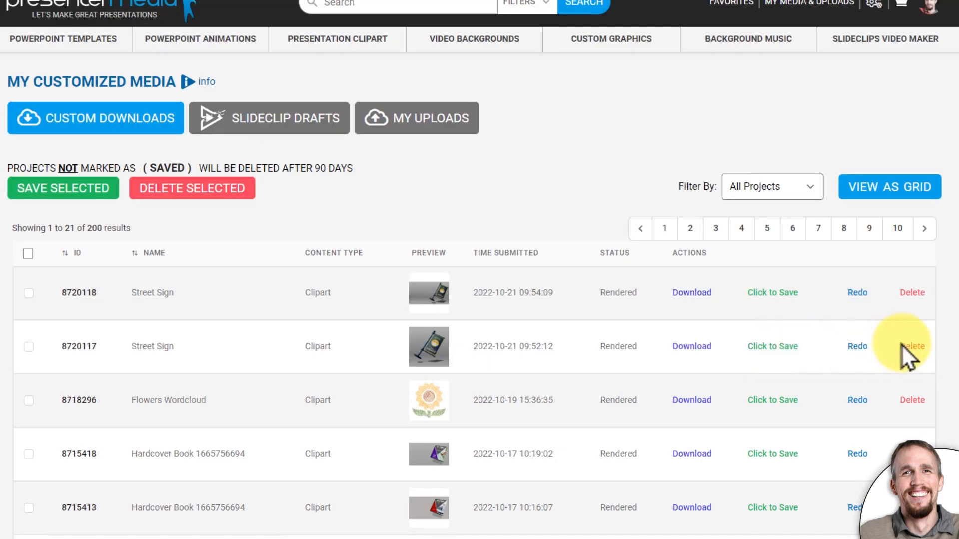
{"action": "left_click", "coordinate": [690, 349]}
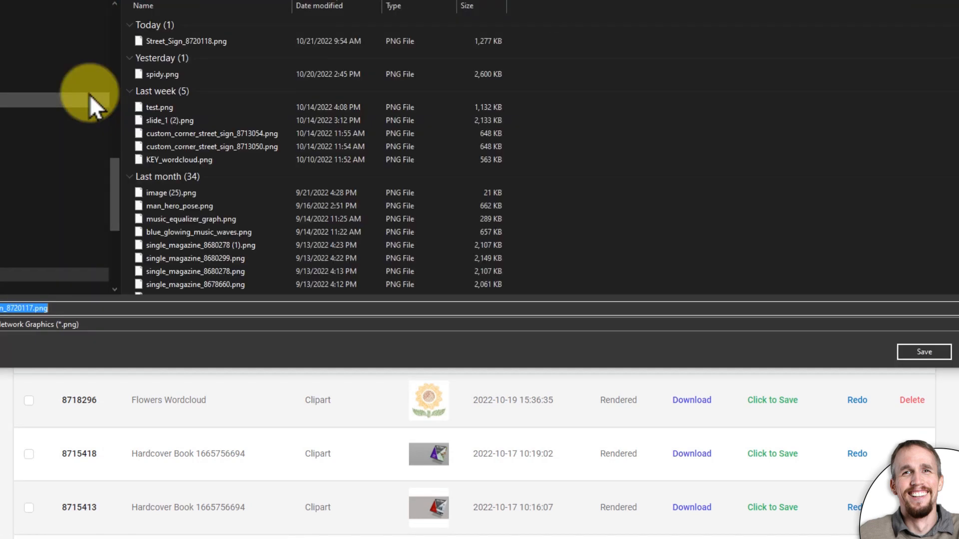
{"action": "left_click", "coordinate": [912, 350]}
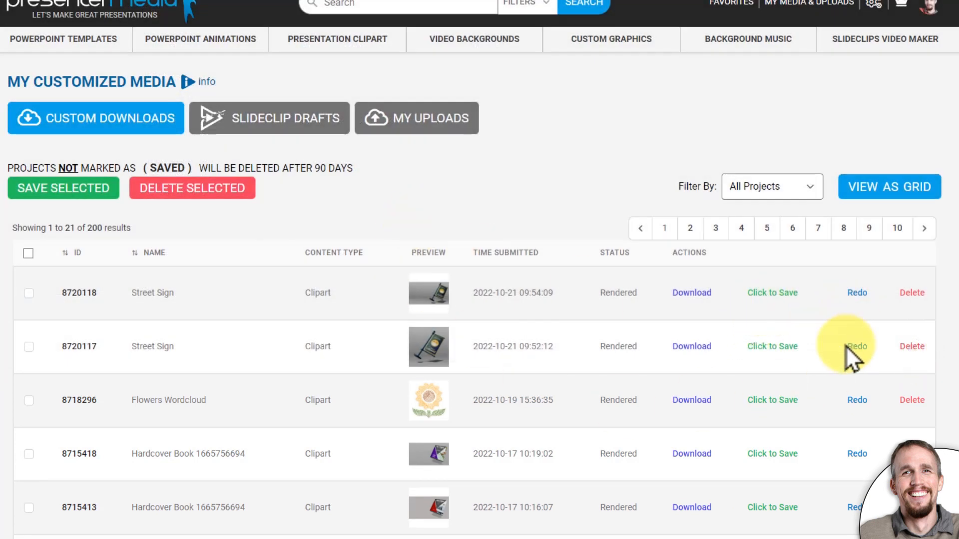
Redo the square Street Sign project with a clear background, render it, download it as Street_Sign.png and close the result
{"action": "left_click", "coordinate": [862, 352]}
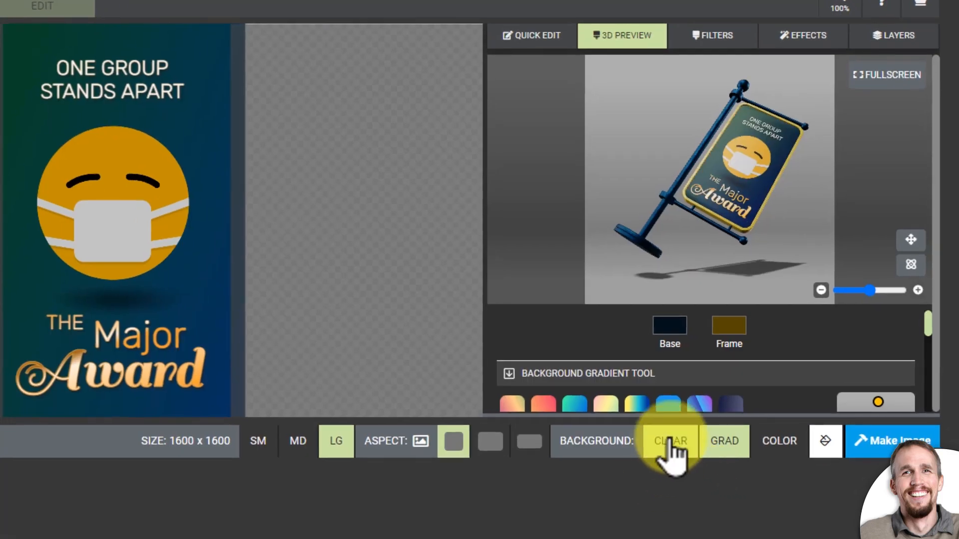
{"action": "left_click", "coordinate": [740, 422]}
{"action": "left_click", "coordinate": [892, 440]}
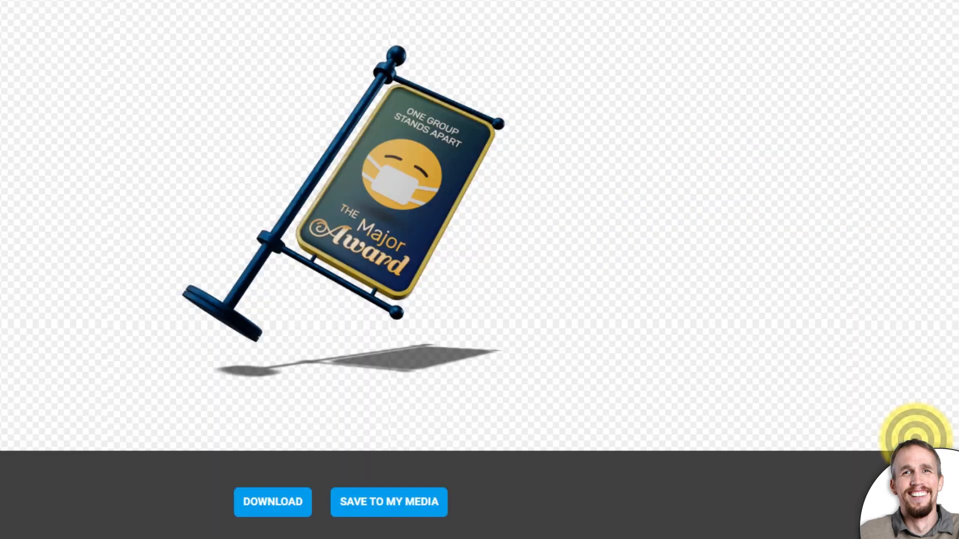
{"action": "left_click", "coordinate": [283, 505]}
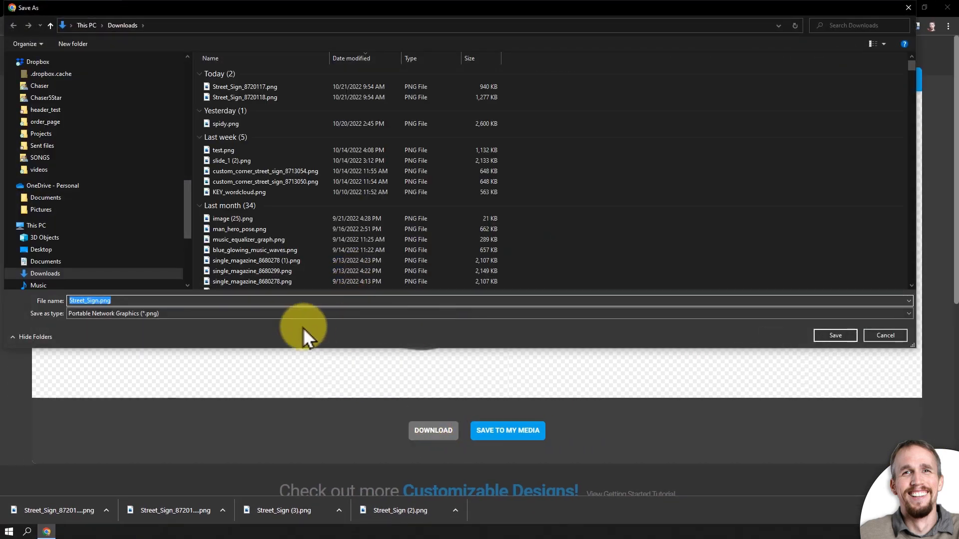
{"action": "left_click", "coordinate": [835, 335]}
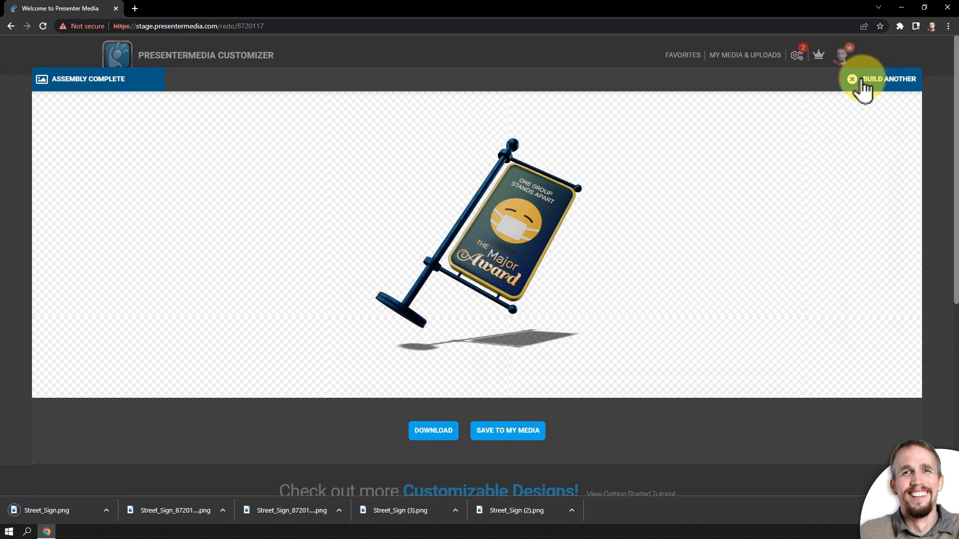
{"action": "left_click", "coordinate": [862, 80]}
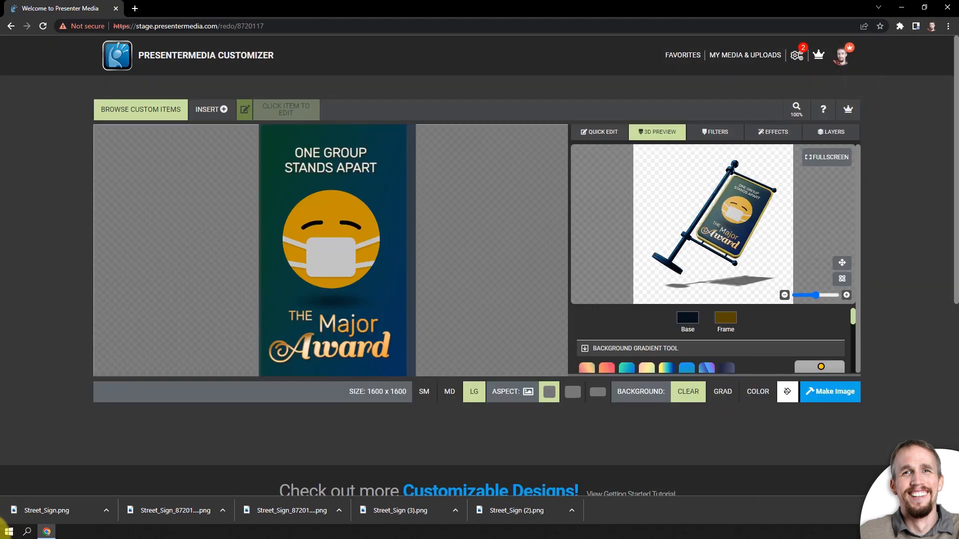
Switch to PowerPoint by searching for it in Windows and launching it
{"action": "left_click", "coordinate": [9, 532]}
{"action": "type", "text": "power"}
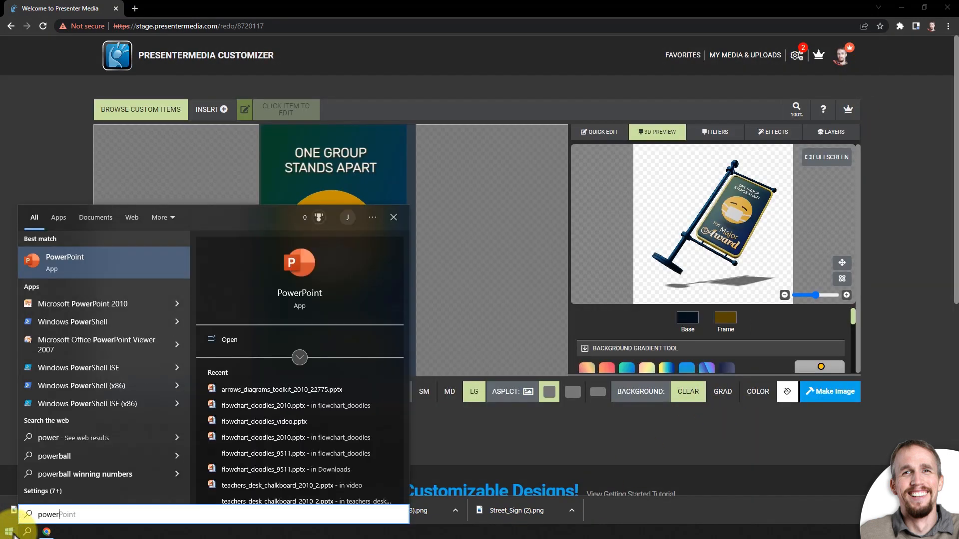
{"action": "left_click", "coordinate": [10, 531]}
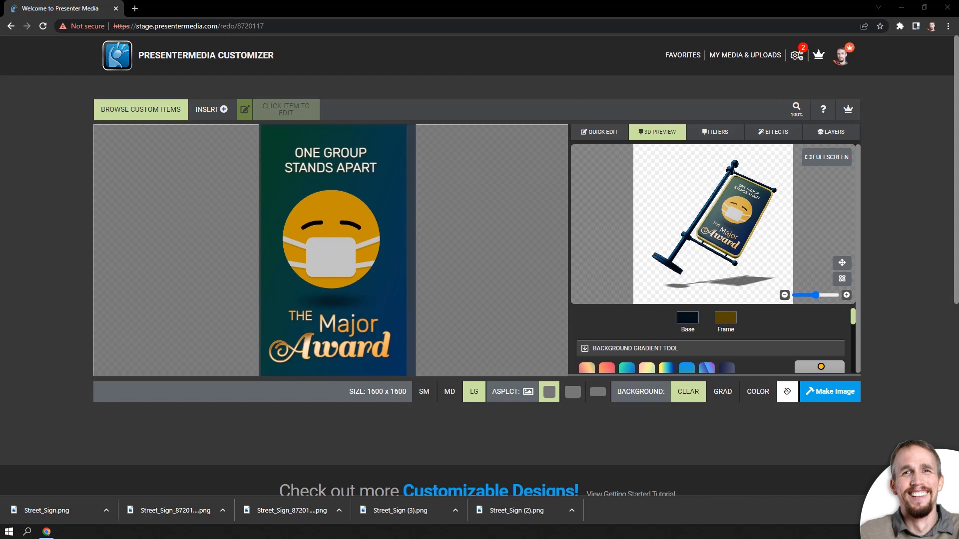
{"action": "left_click_drag", "start_coordinate": [0, 20], "coordinate": [530, 78]}
{"action": "left_click", "coordinate": [717, 80]}
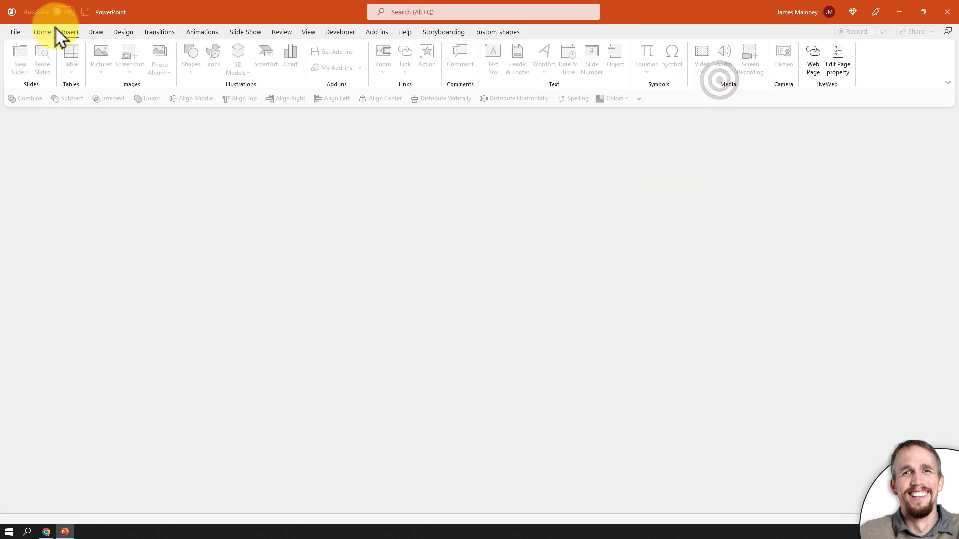
Create a new blank presentation and delete the title and subtitle placeholders from its first slide
{"action": "left_click", "coordinate": [14, 33]}
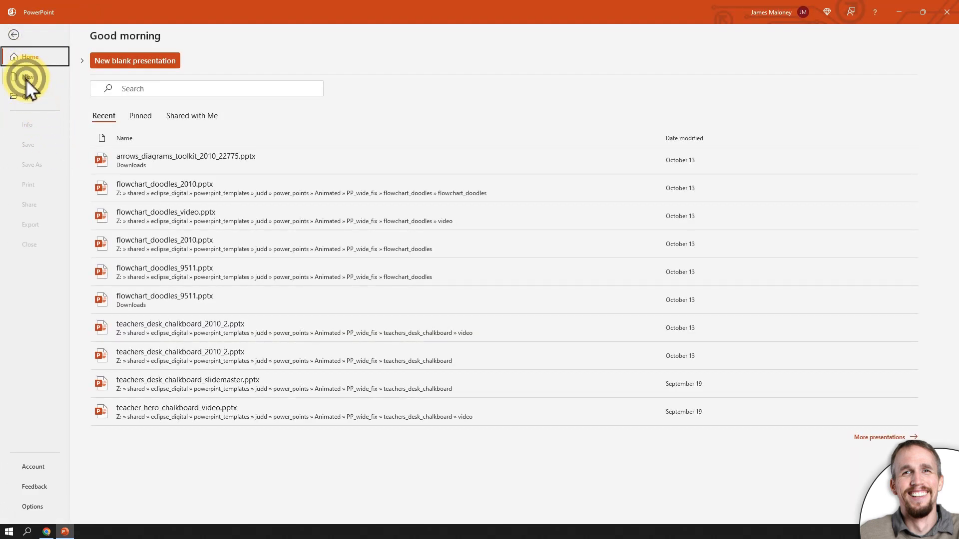
{"action": "left_click", "coordinate": [26, 79]}
{"action": "left_click", "coordinate": [122, 79]}
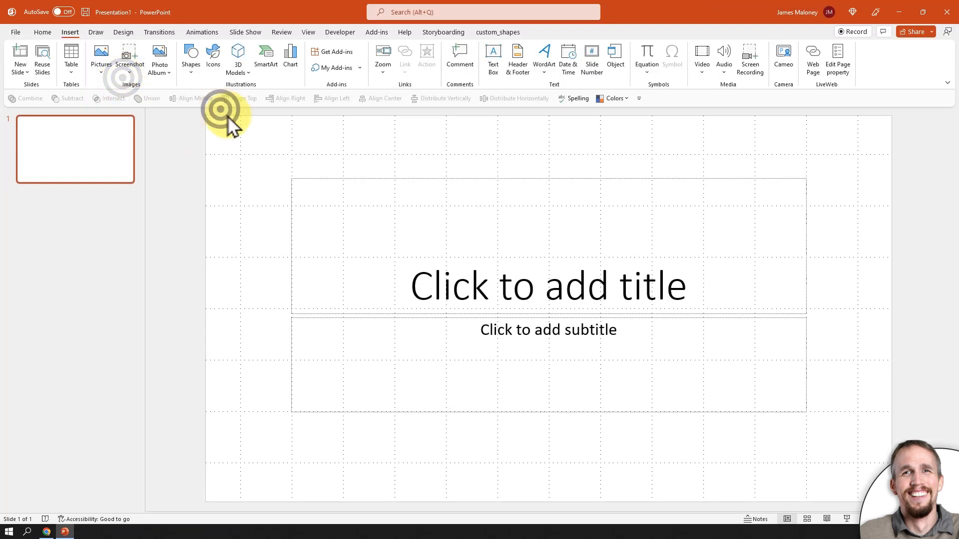
{"action": "left_click_drag", "start_coordinate": [225, 114], "coordinate": [852, 477]}
{"action": "key", "text": "Delete"}
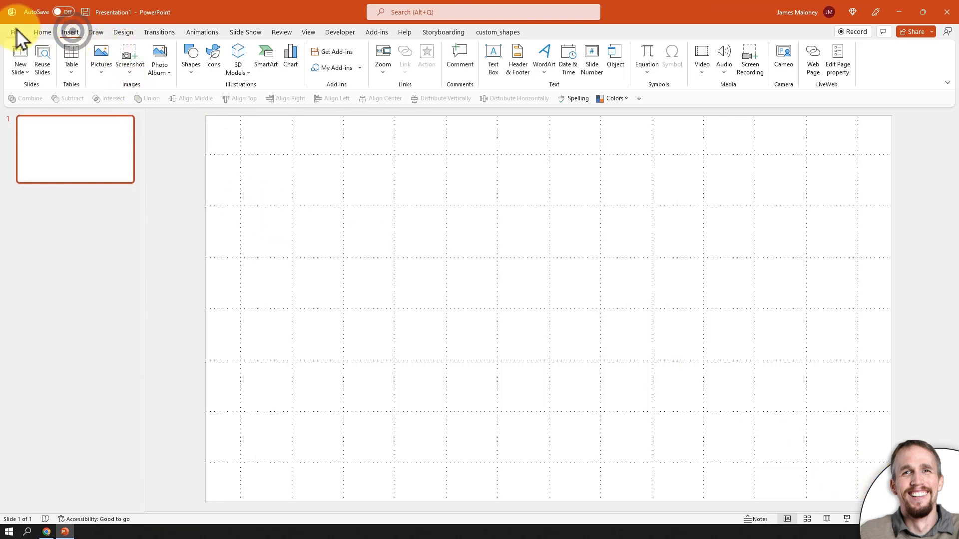
Insert Street_Sign.png, Street_Sign_8720117.png and Street_Sign_8720118.png from the Downloads folder onto the empty slide and deselect them
{"action": "left_click", "coordinate": [101, 58]}
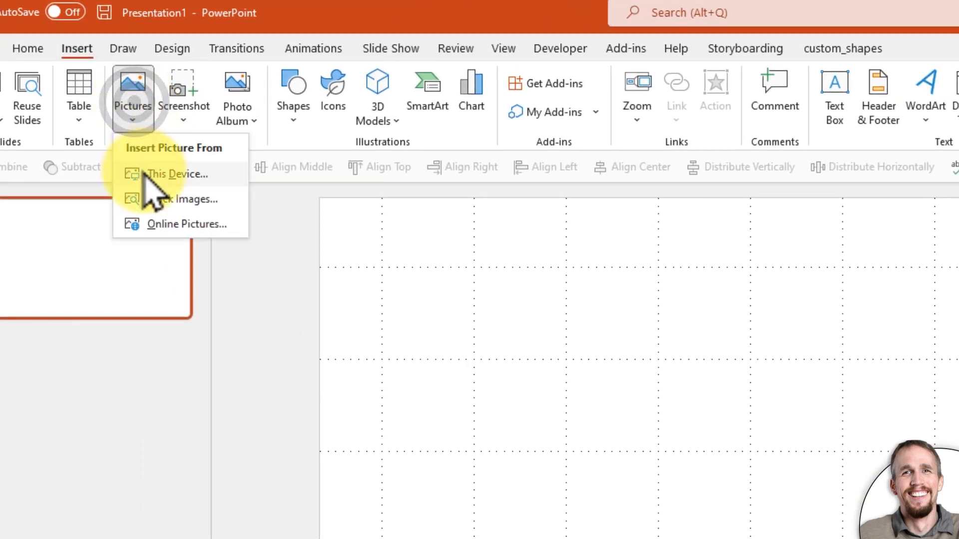
{"action": "left_click", "coordinate": [144, 173]}
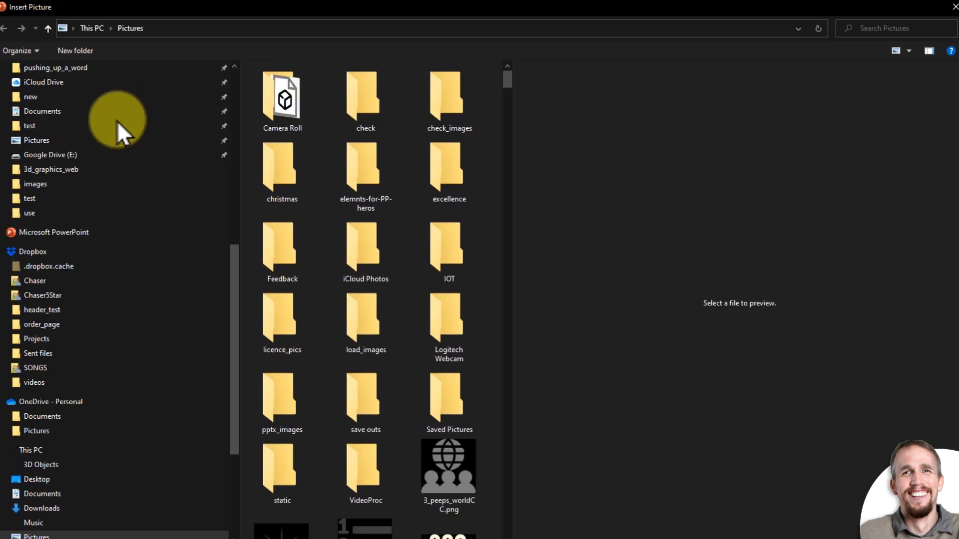
{"action": "scroll", "coordinate": [72, 114], "scroll_direction": "up", "scroll_amount": 4}
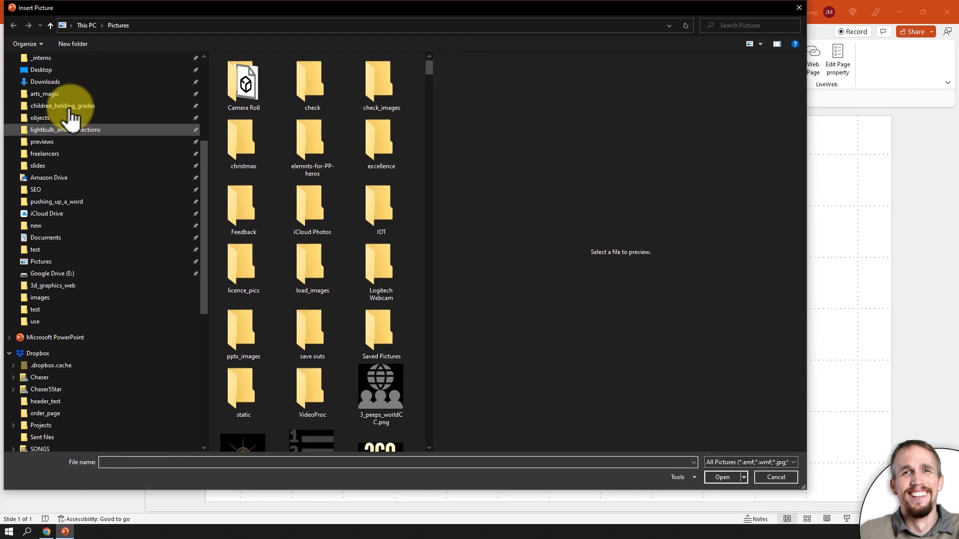
{"action": "left_click", "coordinate": [65, 118]}
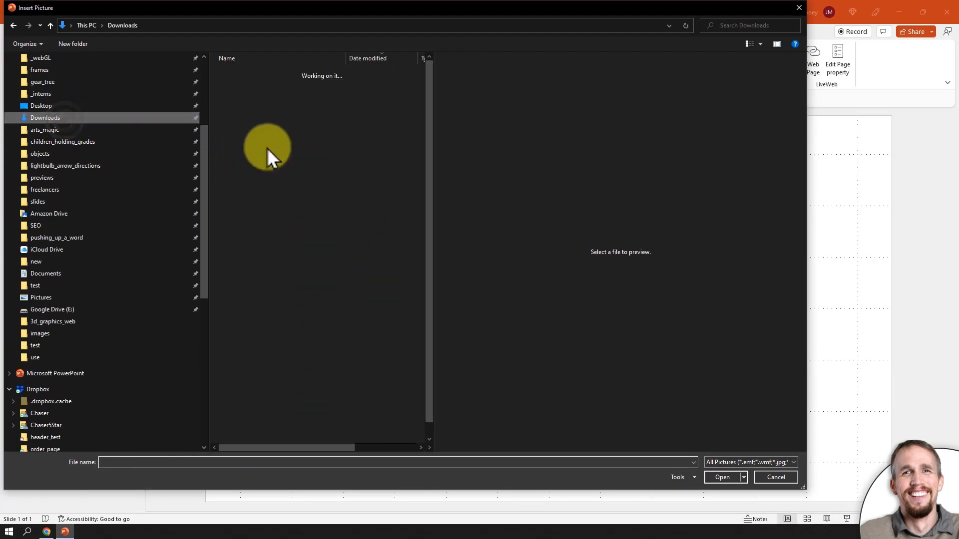
{"action": "left_click", "coordinate": [253, 109]}
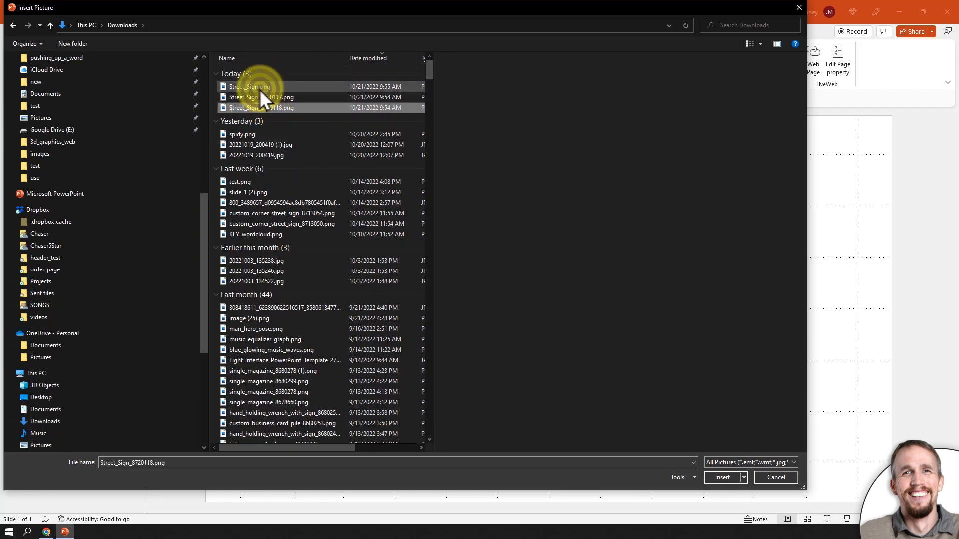
{"action": "left_click", "coordinate": [259, 89], "text": "shift"}
{"action": "left_click", "coordinate": [720, 477]}
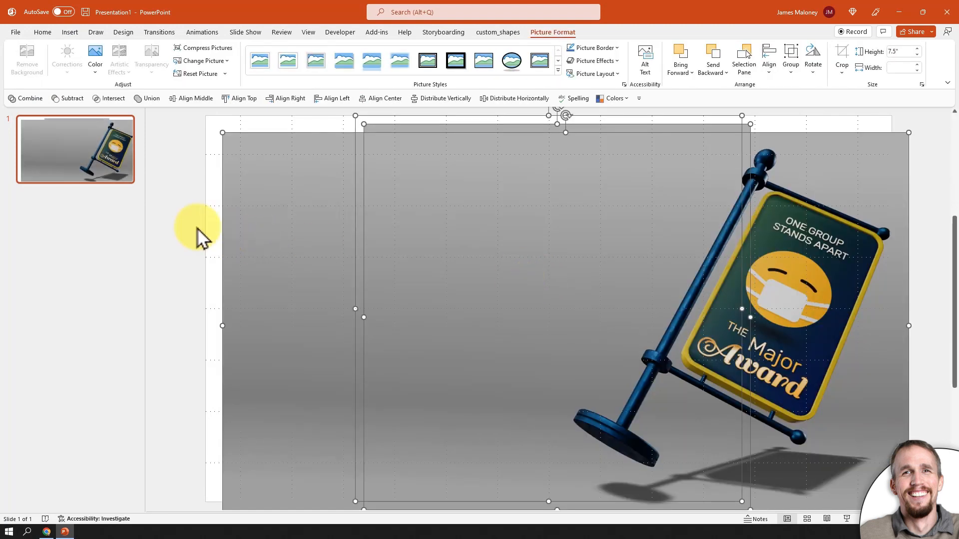
{"action": "left_click", "coordinate": [194, 226]}
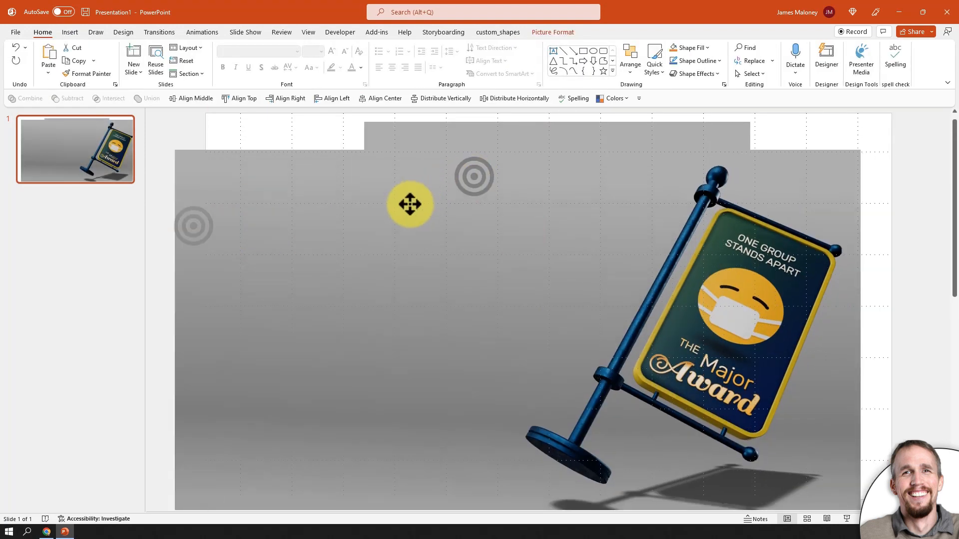